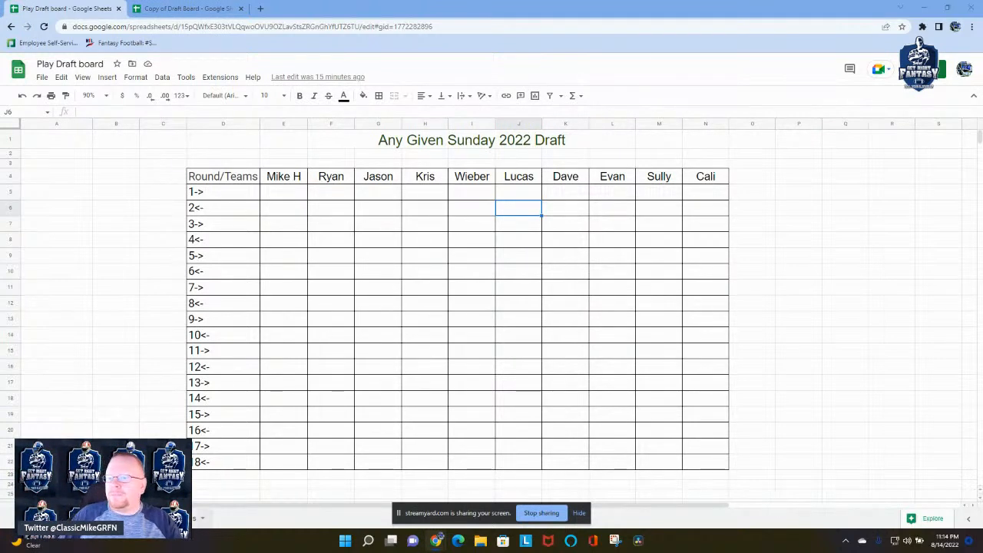
{"action": "left_click", "coordinate": [286, 180]}
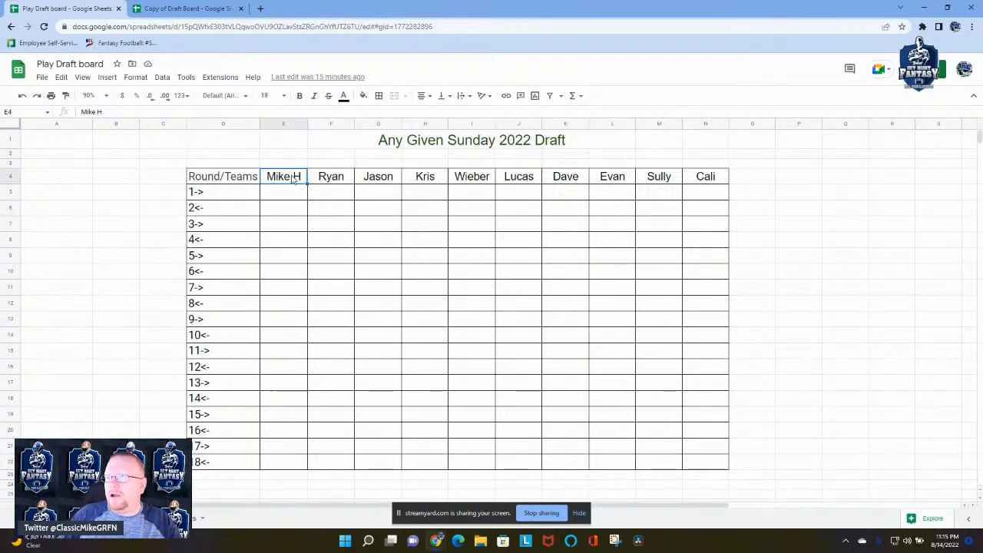
{"action": "left_click_drag", "start_coordinate": [286, 178], "coordinate": [715, 183]}
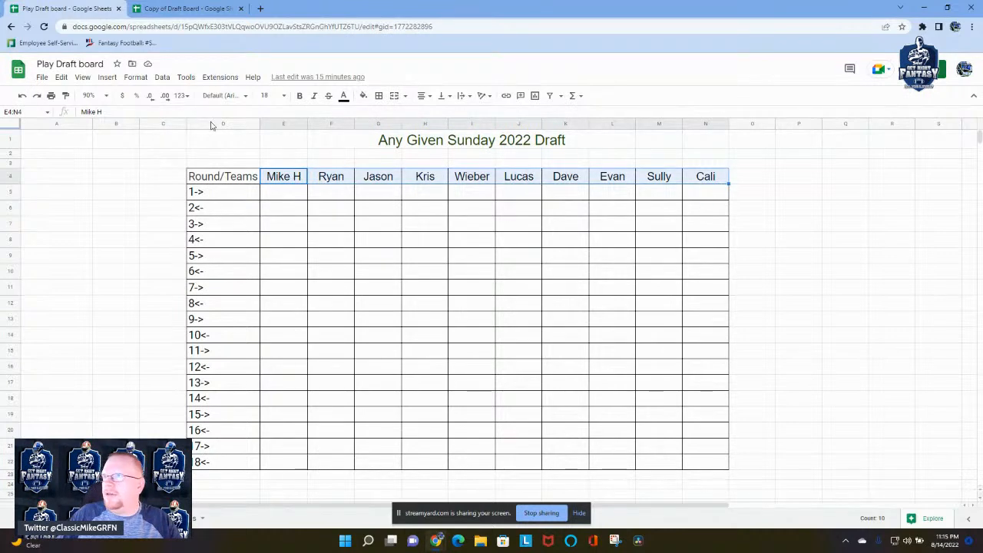
{"action": "left_click", "coordinate": [136, 78]}
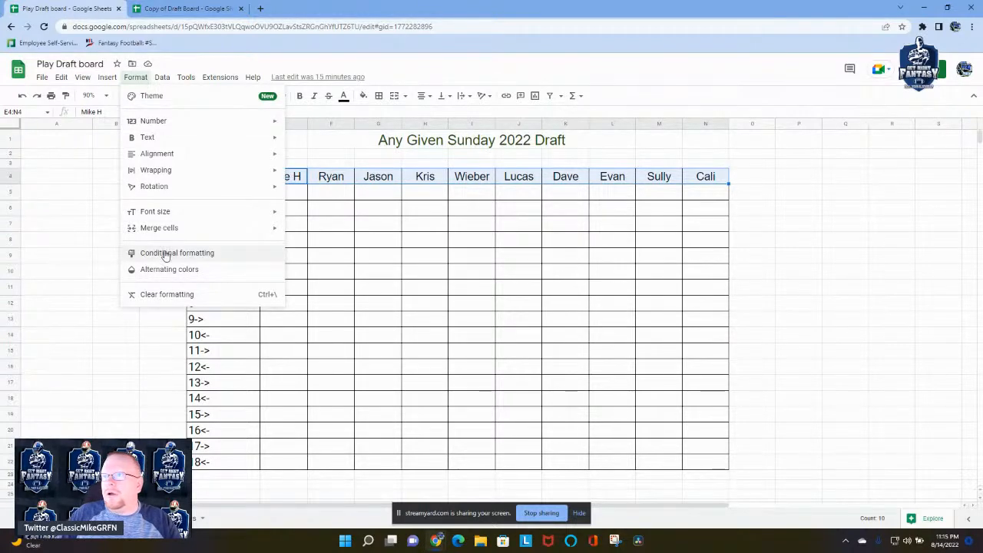
{"action": "mouse_move", "coordinate": [165, 80]}
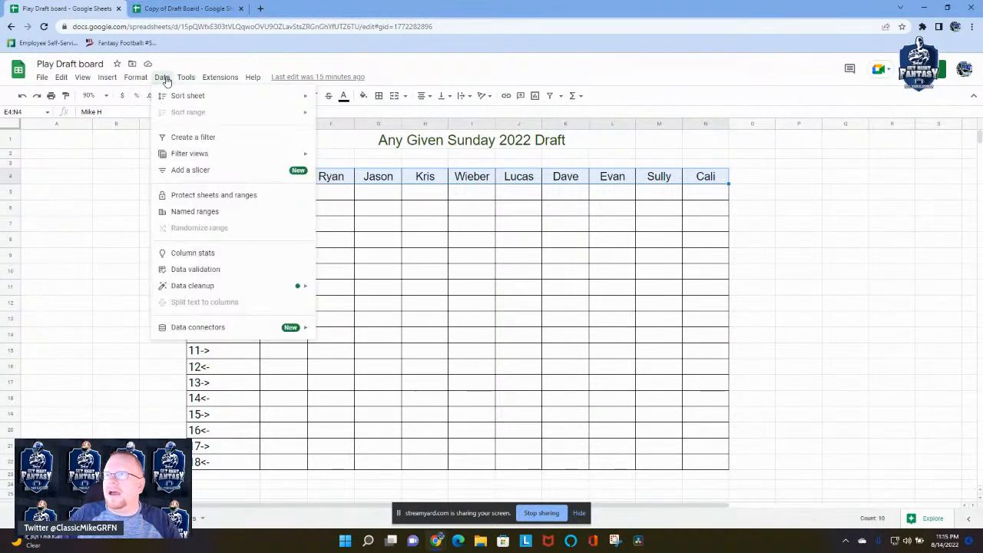
{"action": "left_click", "coordinate": [194, 270]}
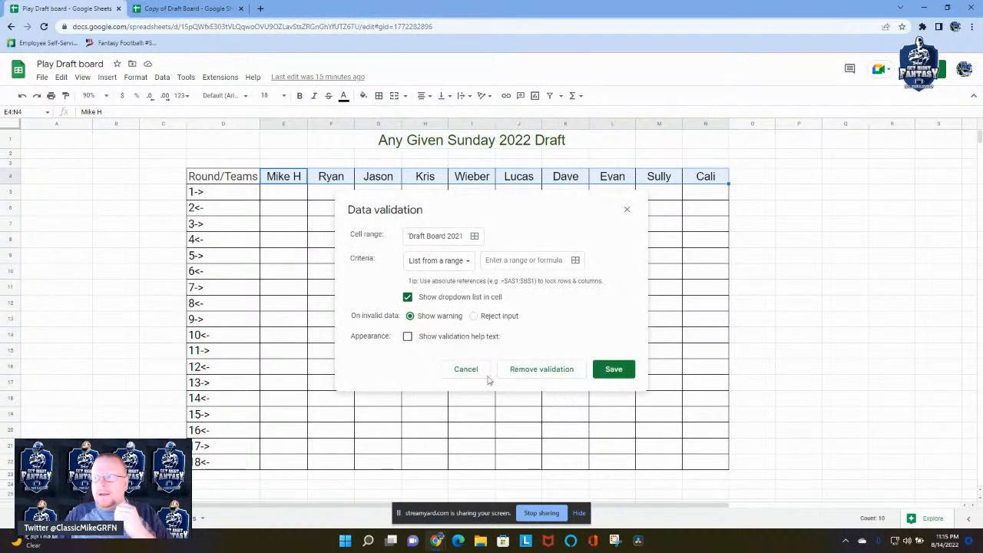
{"action": "left_click", "coordinate": [465, 369]}
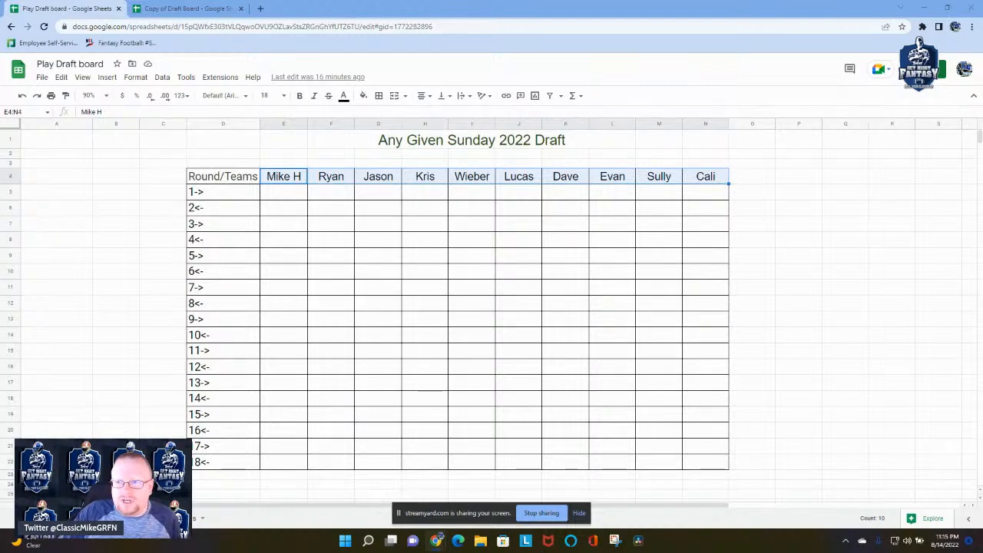
{"action": "left_click", "coordinate": [178, 518]}
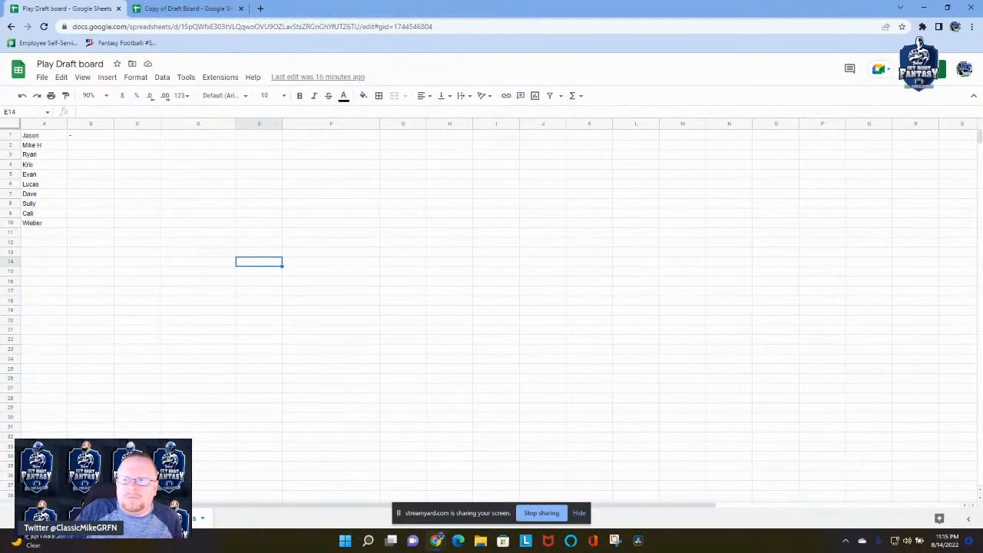
{"action": "left_click", "coordinate": [127, 518]}
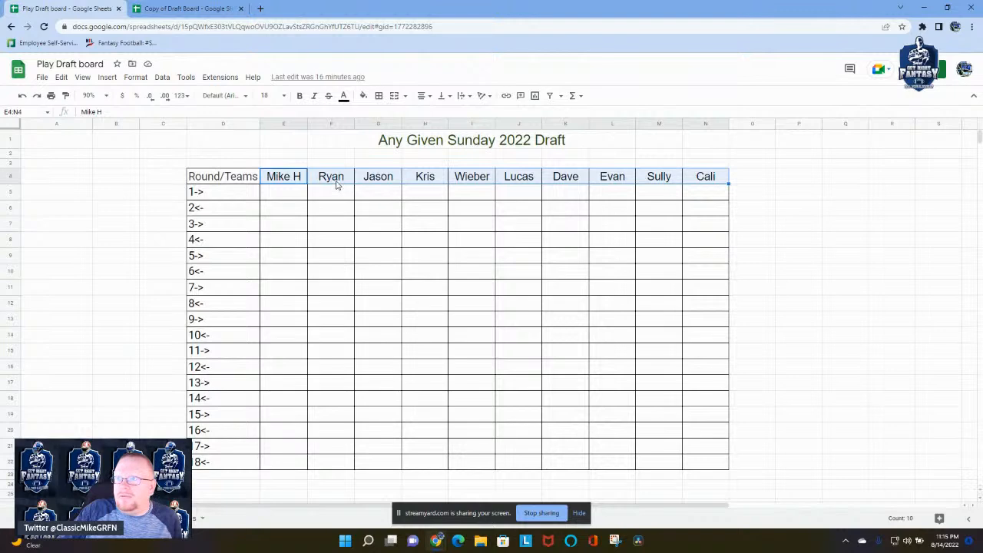
- Add dropdown data validation to the team name headers E4:N4, using 'List Options'!A1:A10 as the list range
{"action": "left_click_drag", "start_coordinate": [284, 177], "coordinate": [705, 178]}
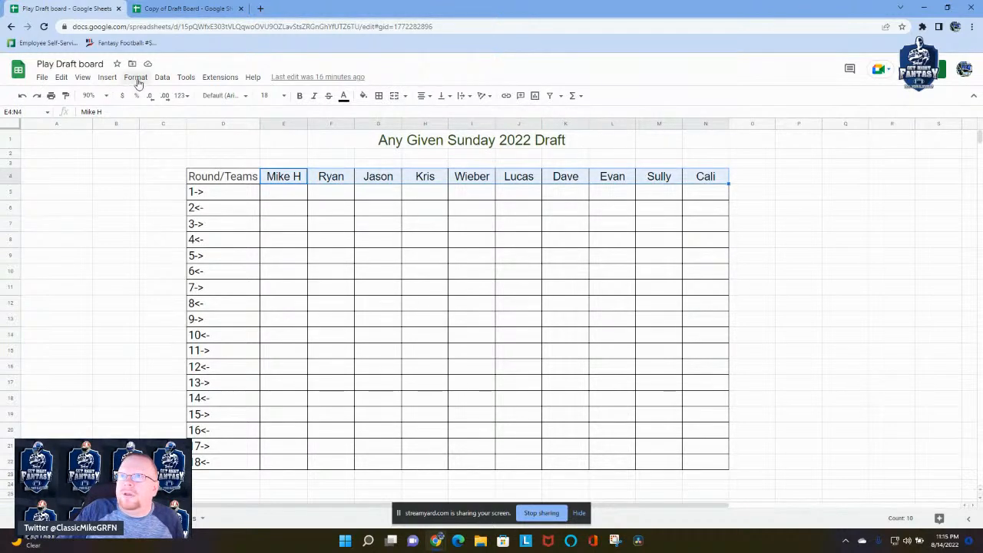
{"action": "left_click", "coordinate": [163, 77]}
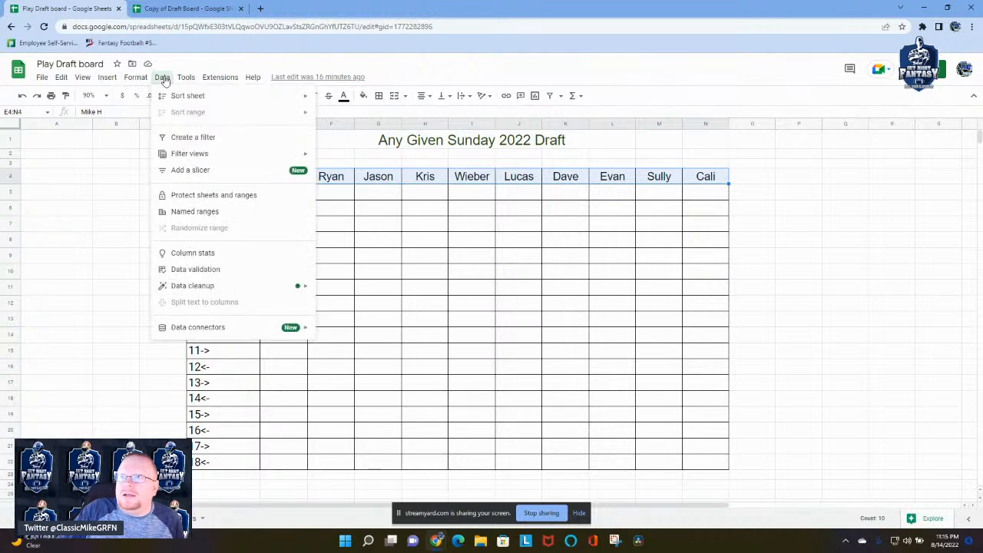
{"action": "left_click", "coordinate": [213, 269]}
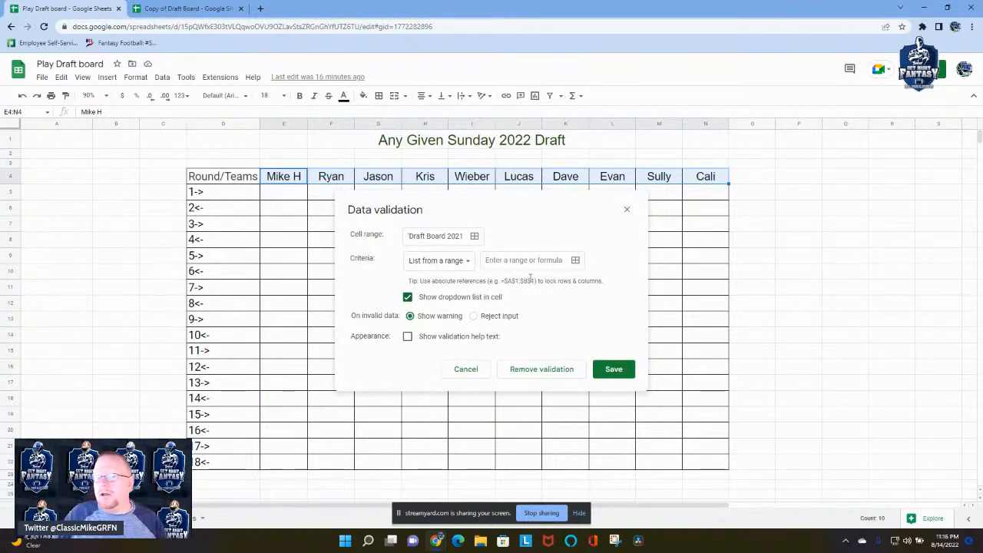
{"action": "left_click", "coordinate": [576, 263]}
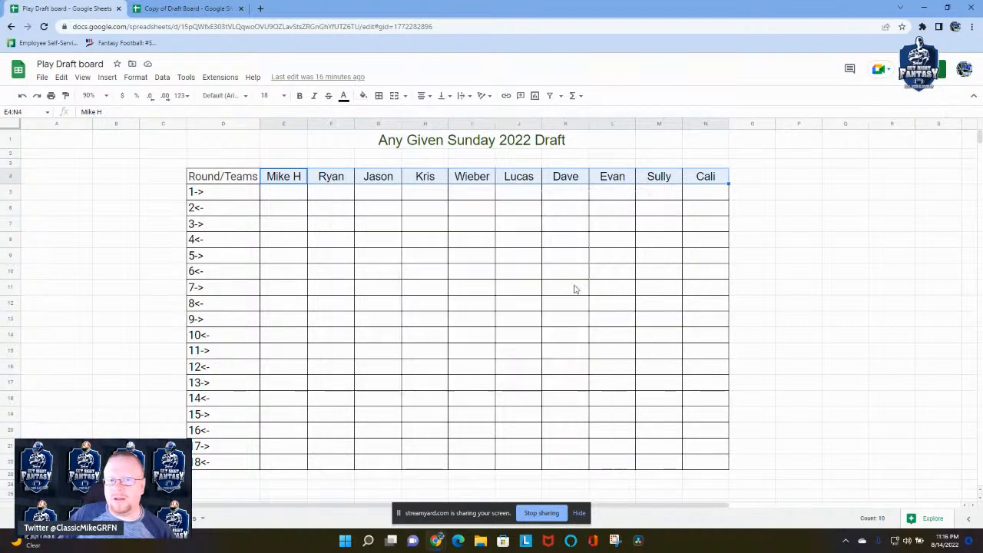
{"action": "left_click", "coordinate": [400, 237]}
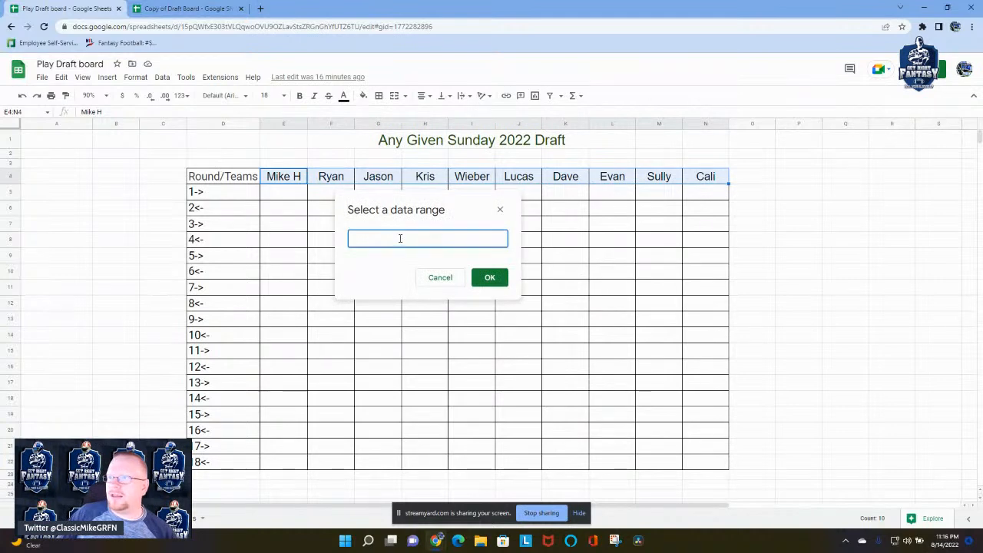
{"action": "left_click", "coordinate": [176, 519]}
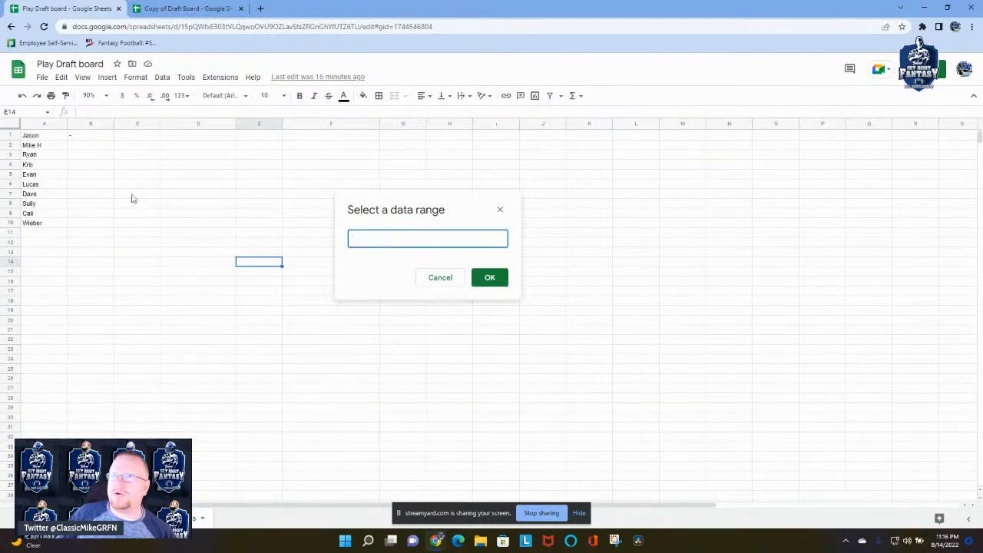
{"action": "left_click_drag", "start_coordinate": [46, 136], "coordinate": [44, 225]}
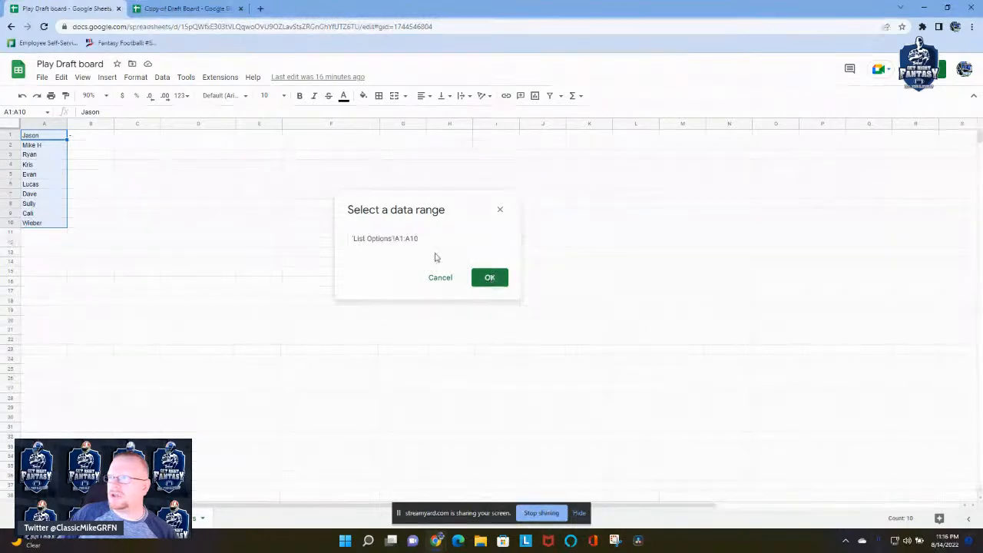
{"action": "left_click", "coordinate": [497, 280]}
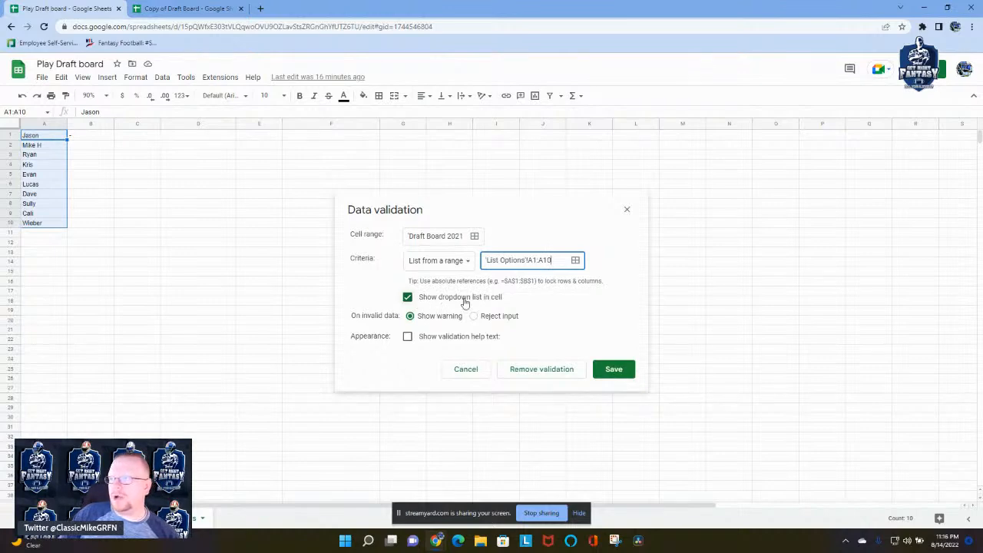
{"action": "left_click", "coordinate": [614, 370]}
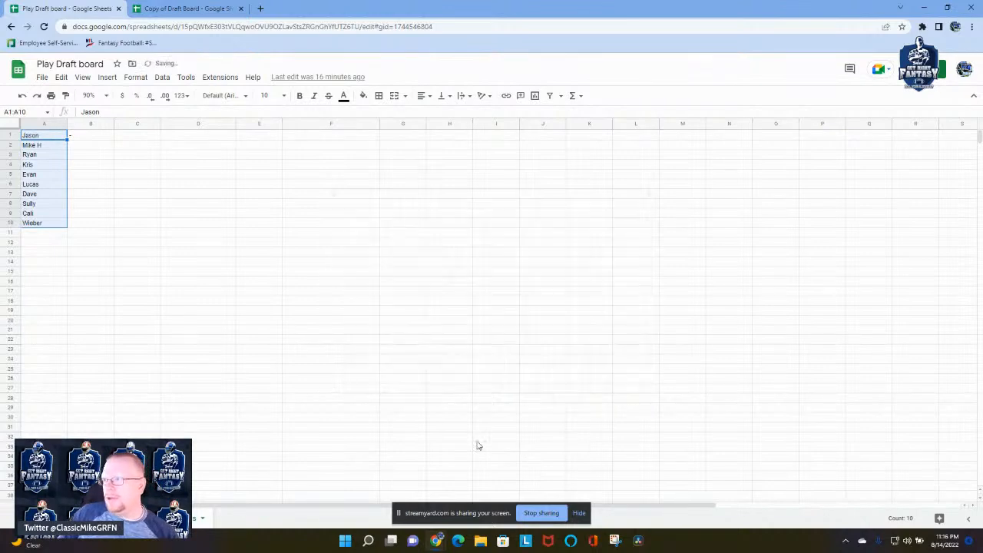
- Test the dropdowns in E4 and F4 on the draft board by picking other team names and restoring the original ones
{"action": "left_click", "coordinate": [138, 518]}
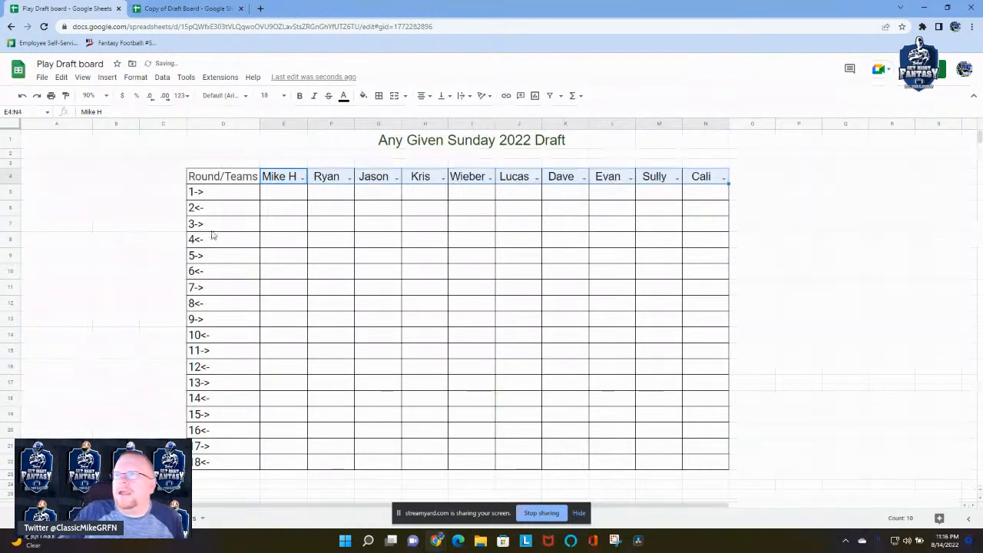
{"action": "left_click", "coordinate": [302, 180]}
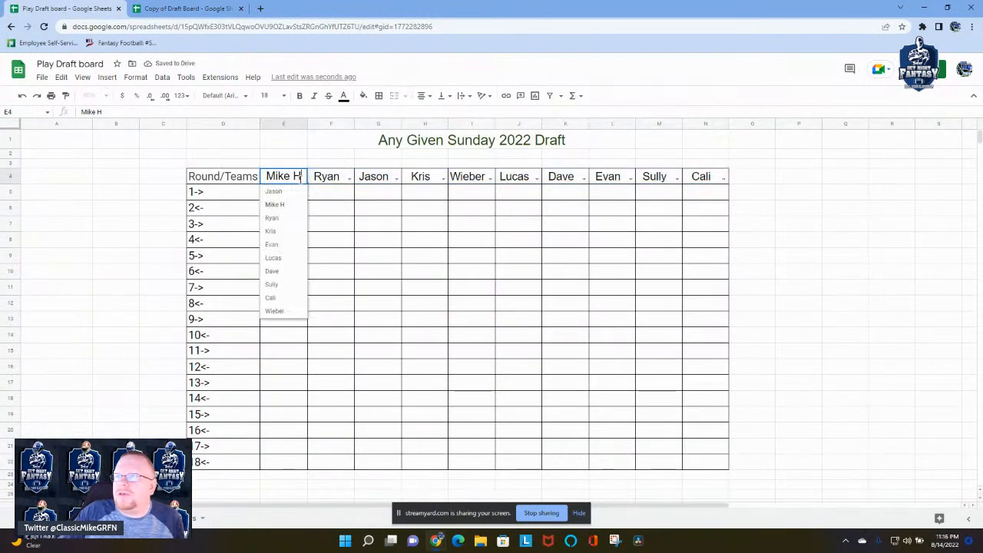
{"action": "left_click", "coordinate": [278, 311]}
{"action": "left_click", "coordinate": [303, 178]}
{"action": "left_click", "coordinate": [276, 204]}
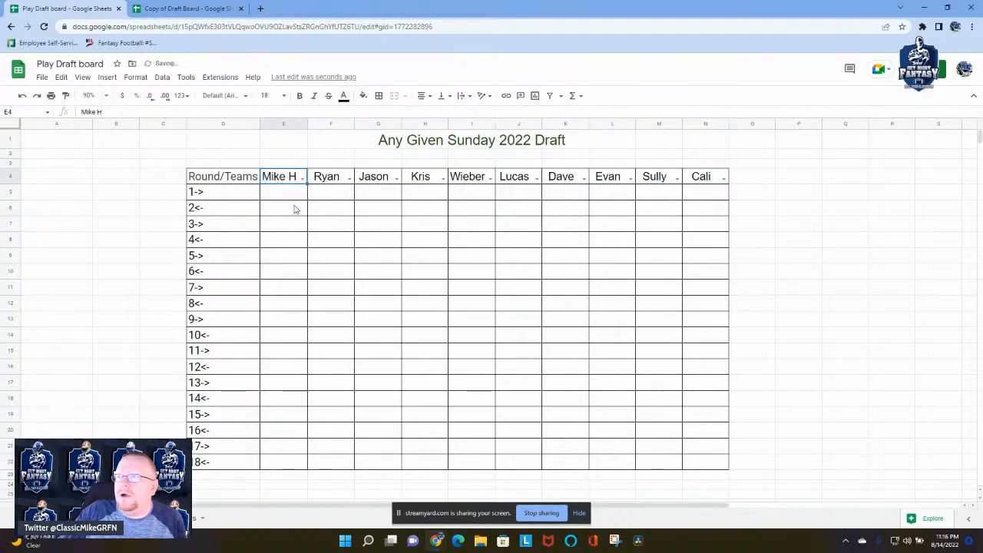
{"action": "left_click", "coordinate": [350, 178]}
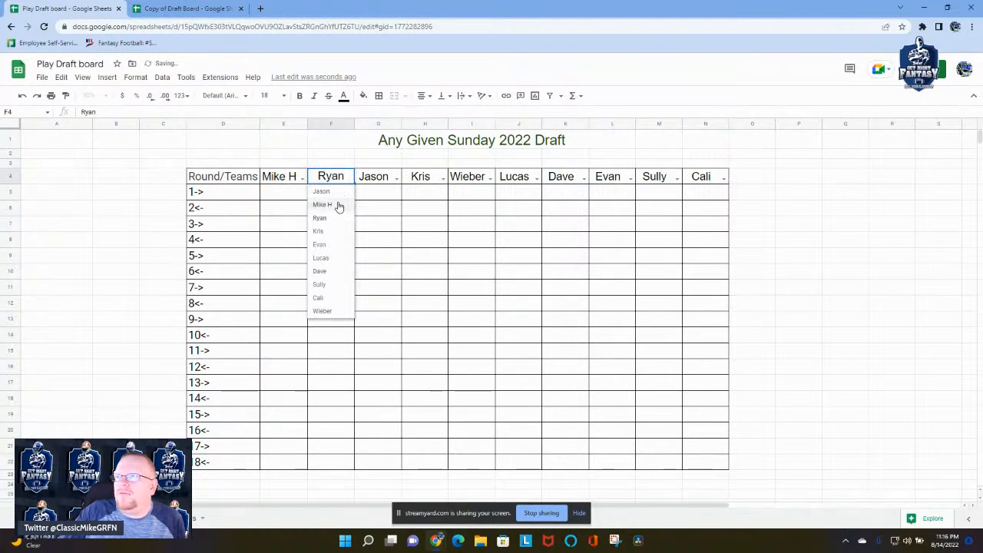
{"action": "left_click", "coordinate": [332, 232]}
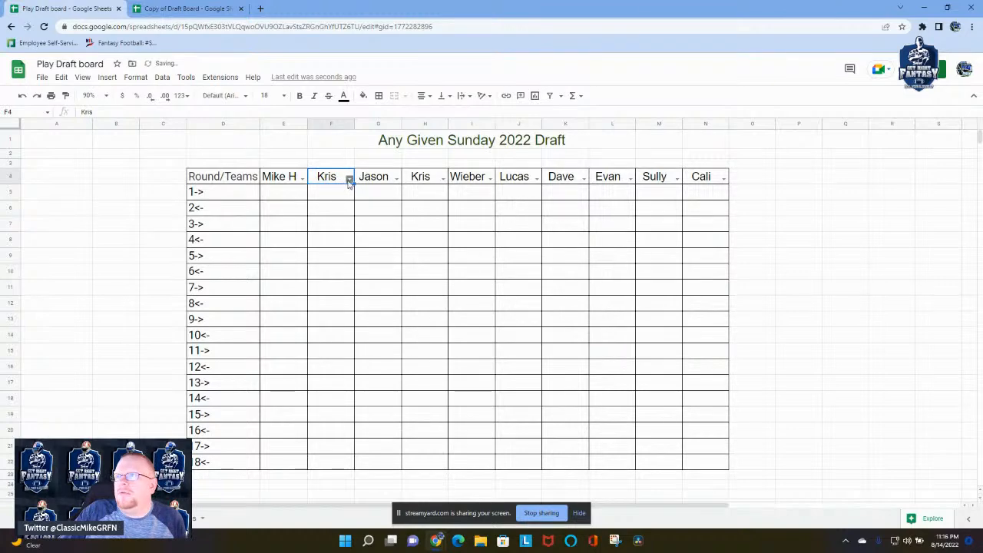
{"action": "left_click", "coordinate": [348, 178]}
{"action": "left_click", "coordinate": [331, 225]}
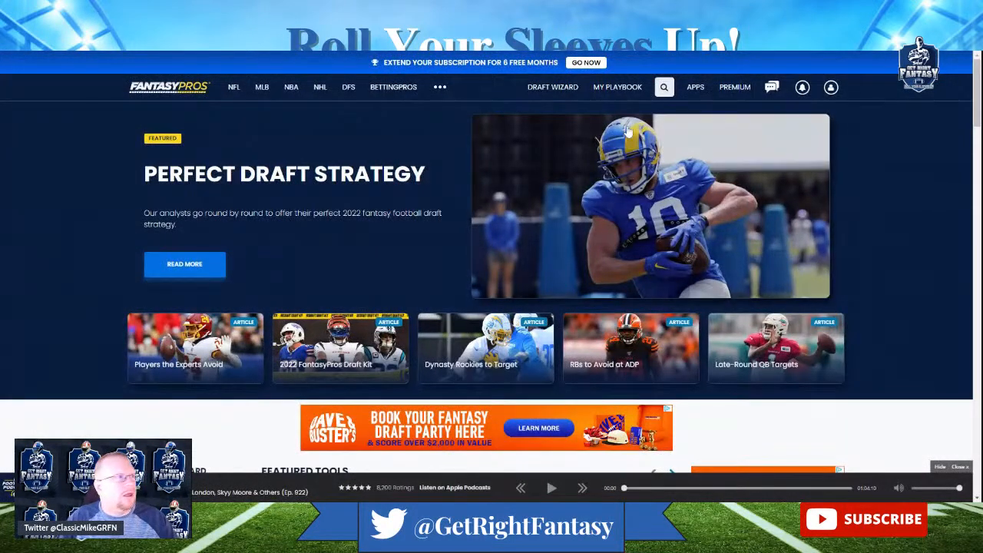
- Switch to the FantasyPros website and open the NFL 2022 Rankings page
{"action": "mouse_move", "coordinate": [238, 87]}
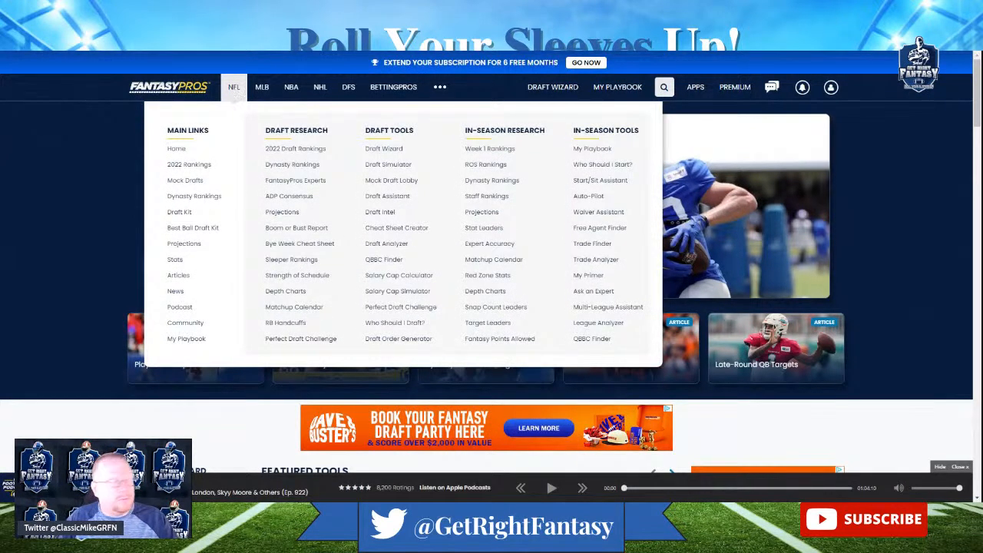
{"action": "left_click", "coordinate": [189, 165]}
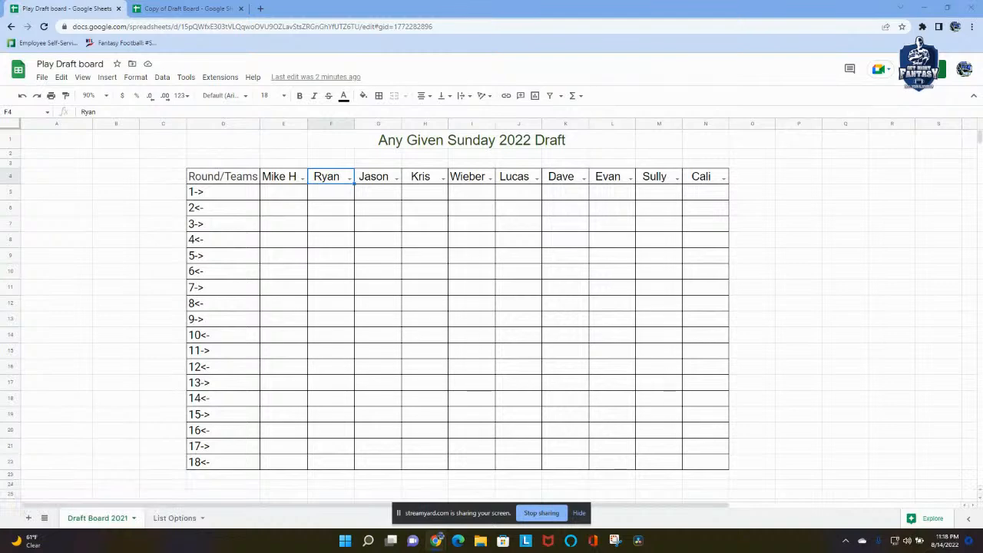
- From the List Options sheet, start a file import and upload FantasyPros_2022_Draft_ALL_Rankings (4) from the Downloads folder
{"action": "left_click", "coordinate": [173, 519]}
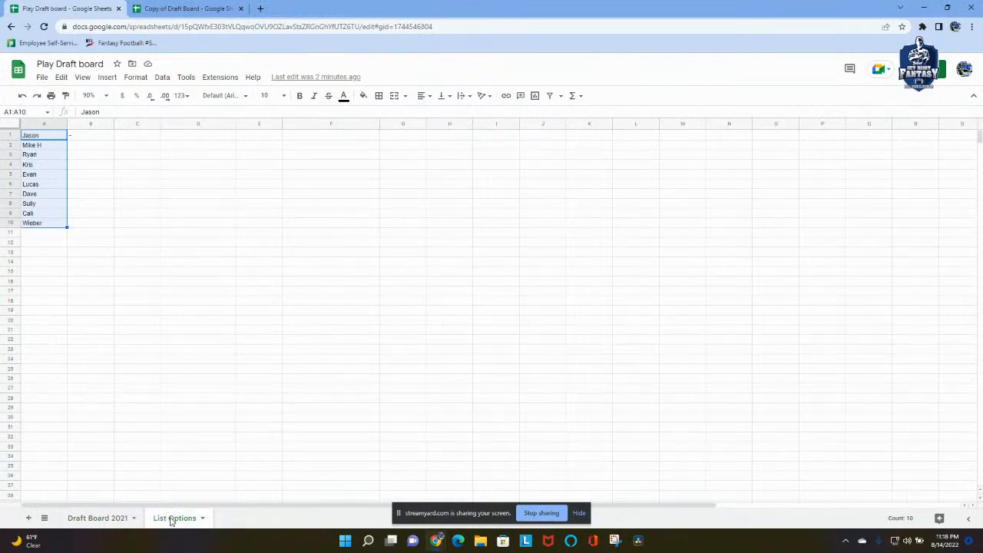
{"action": "left_click", "coordinate": [178, 273]}
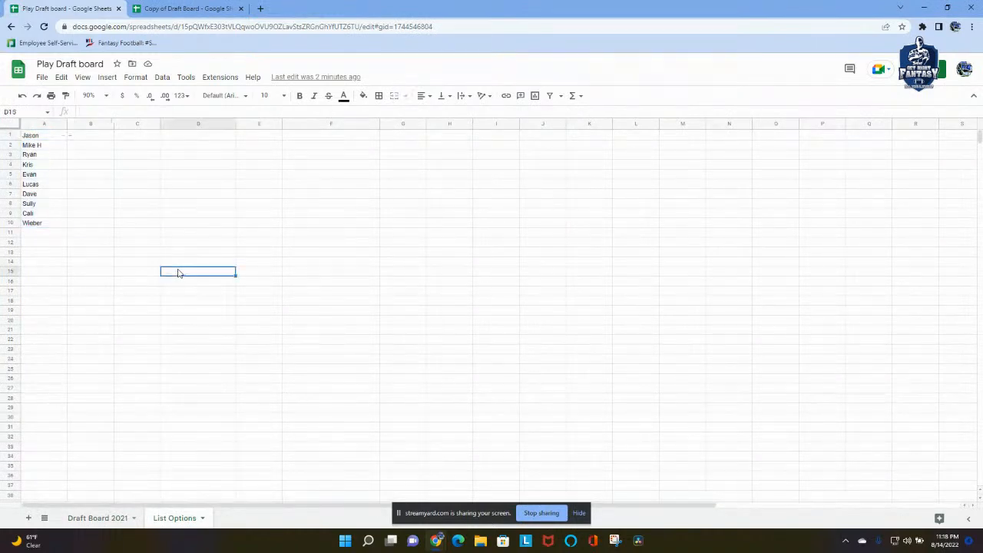
{"action": "left_click", "coordinate": [42, 79]}
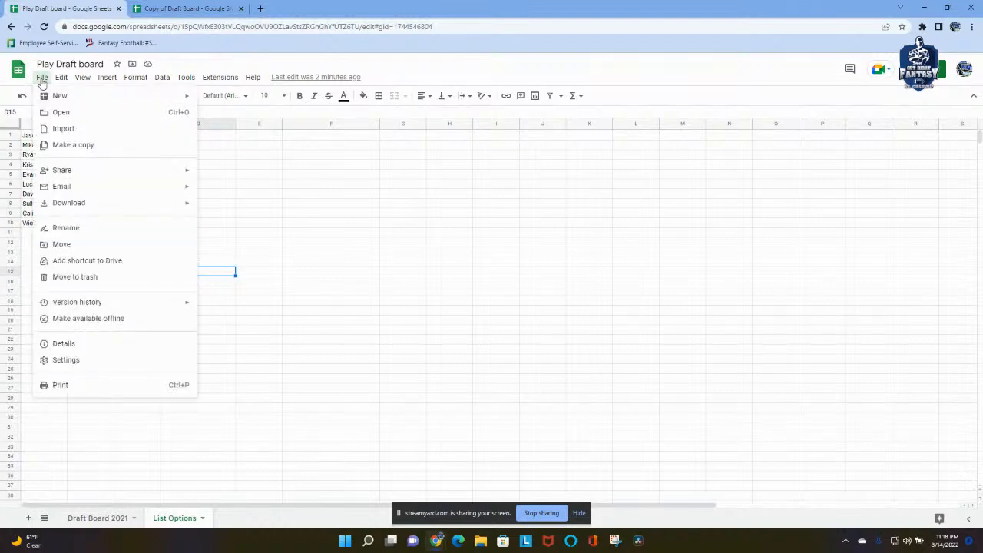
{"action": "left_click", "coordinate": [81, 130]}
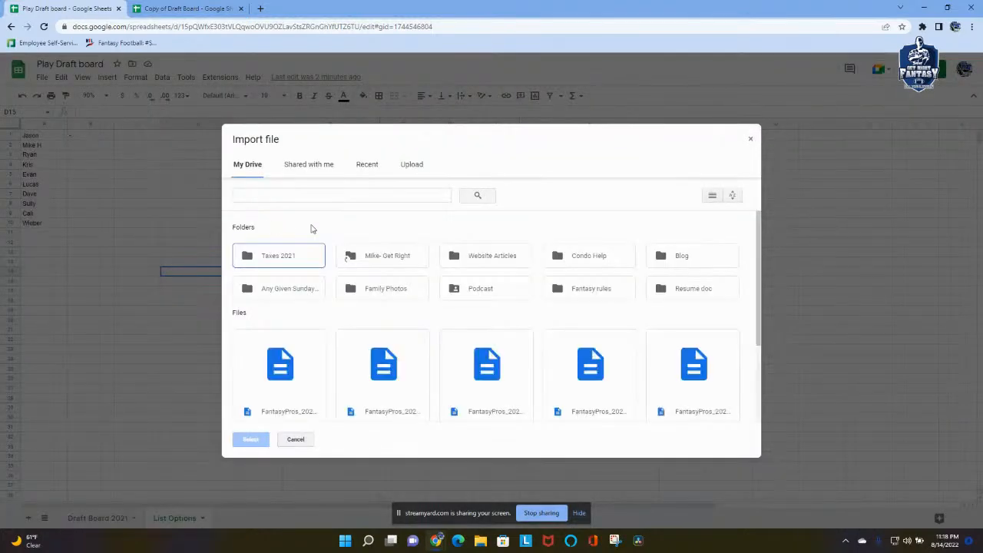
{"action": "left_click", "coordinate": [410, 166]}
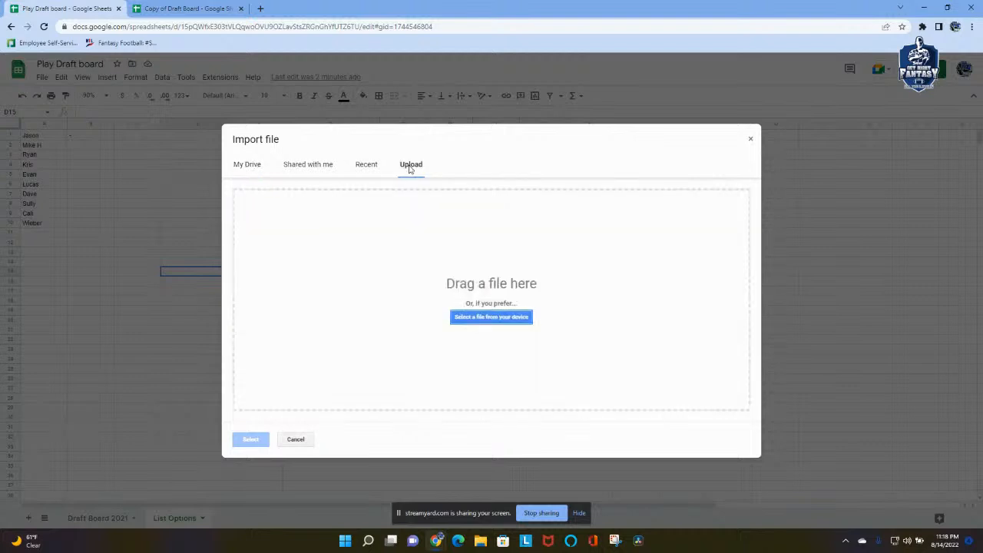
{"action": "left_click", "coordinate": [487, 320]}
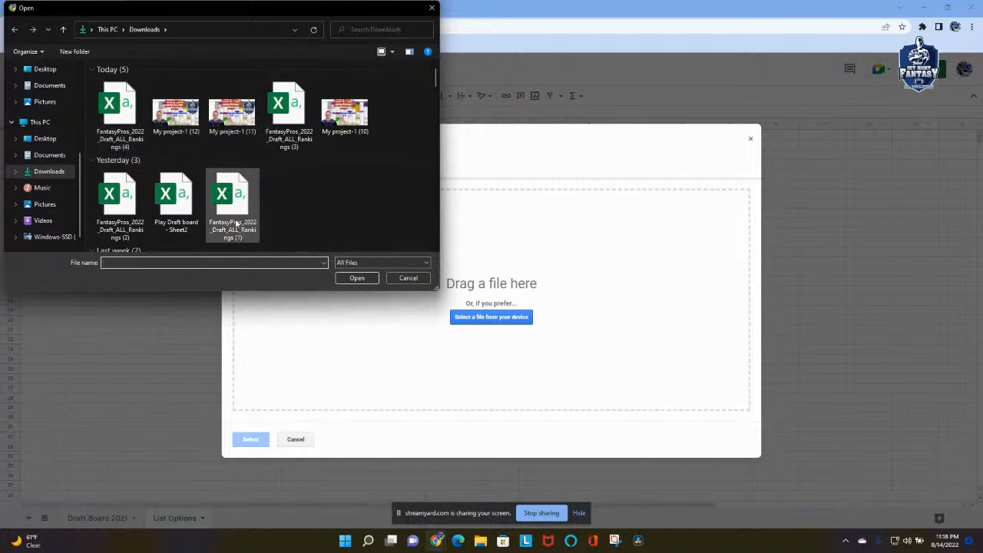
{"action": "left_click", "coordinate": [115, 125]}
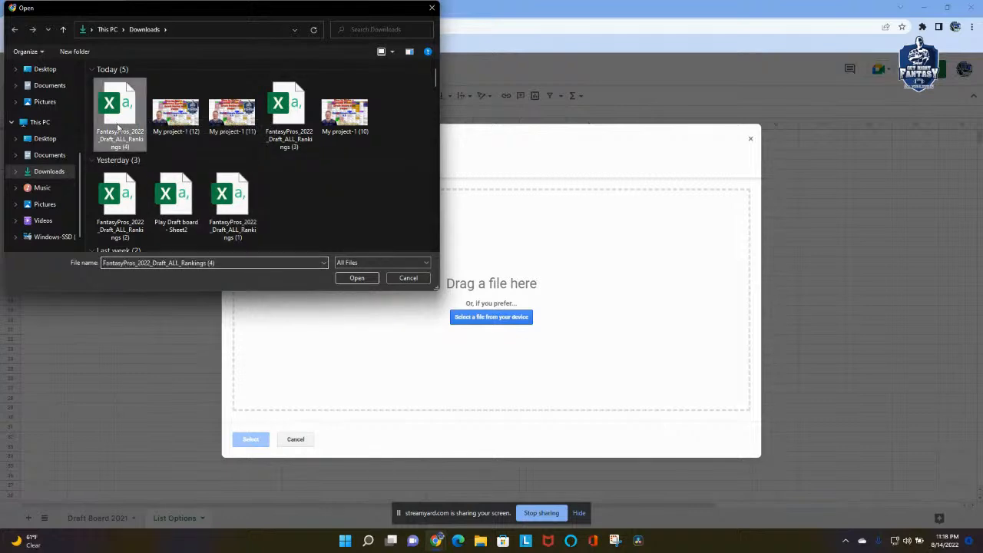
{"action": "left_click", "coordinate": [355, 278]}
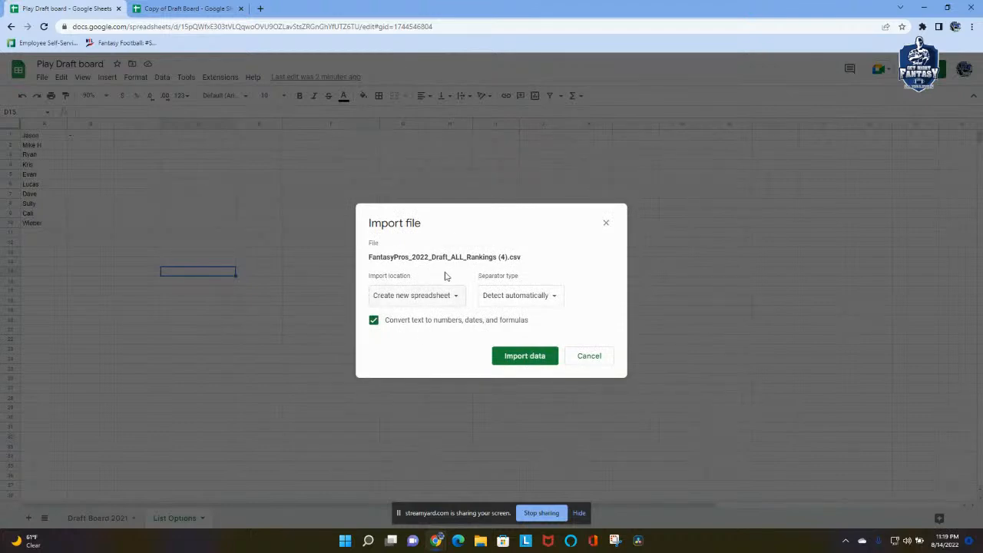
- Set the import location to Insert new sheet(s) and import the rankings data
{"action": "left_click", "coordinate": [454, 299]}
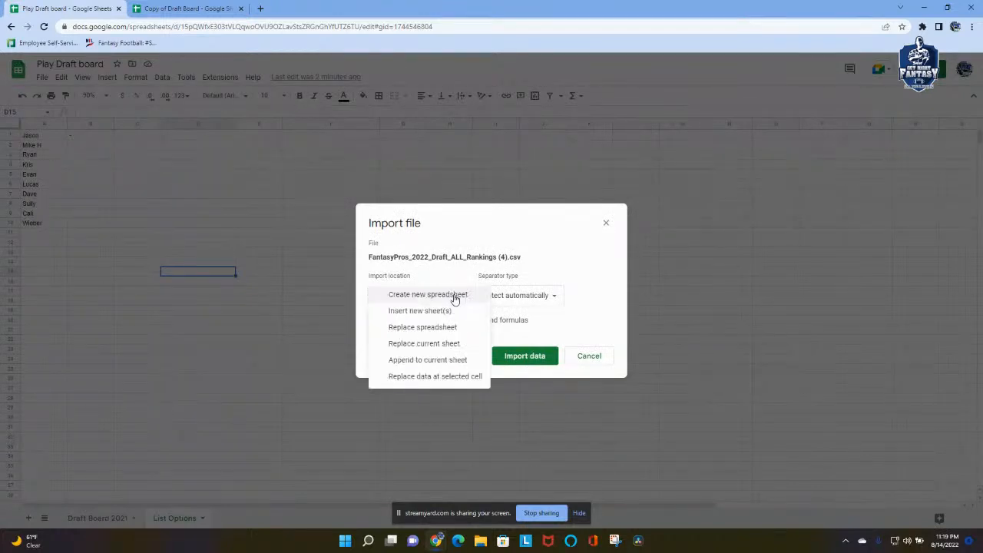
{"action": "left_click", "coordinate": [395, 315]}
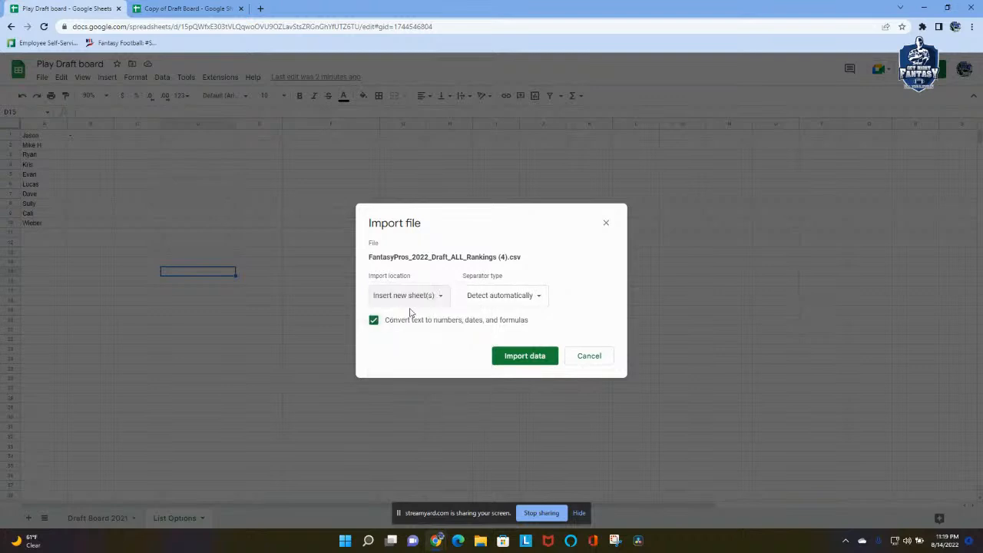
{"action": "left_click", "coordinate": [512, 360]}
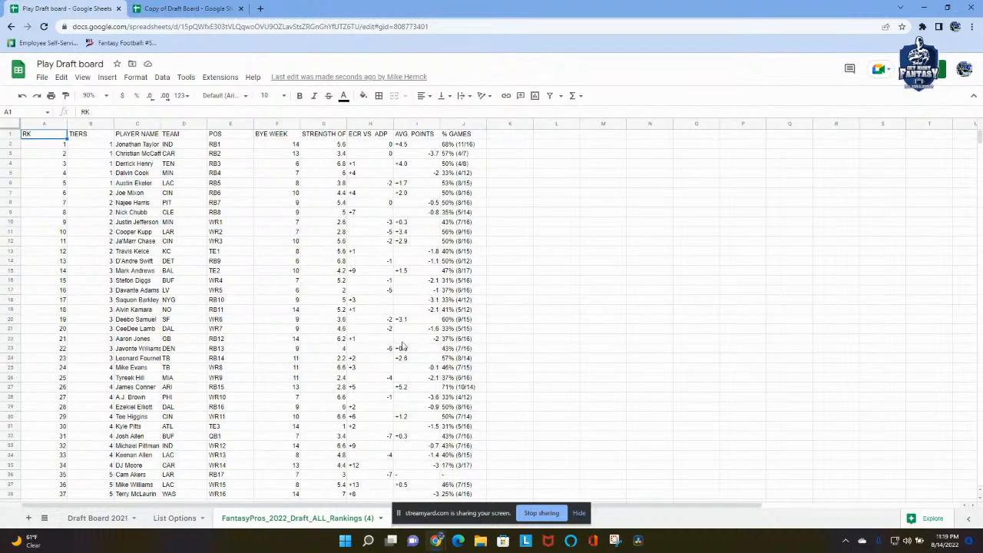
- Clear the contents of the RK, TIERS and TEAM columns and of BYE WEEK through % GAMES on the imported rankings sheet
{"action": "left_click_drag", "start_coordinate": [45, 123], "coordinate": [88, 125]}
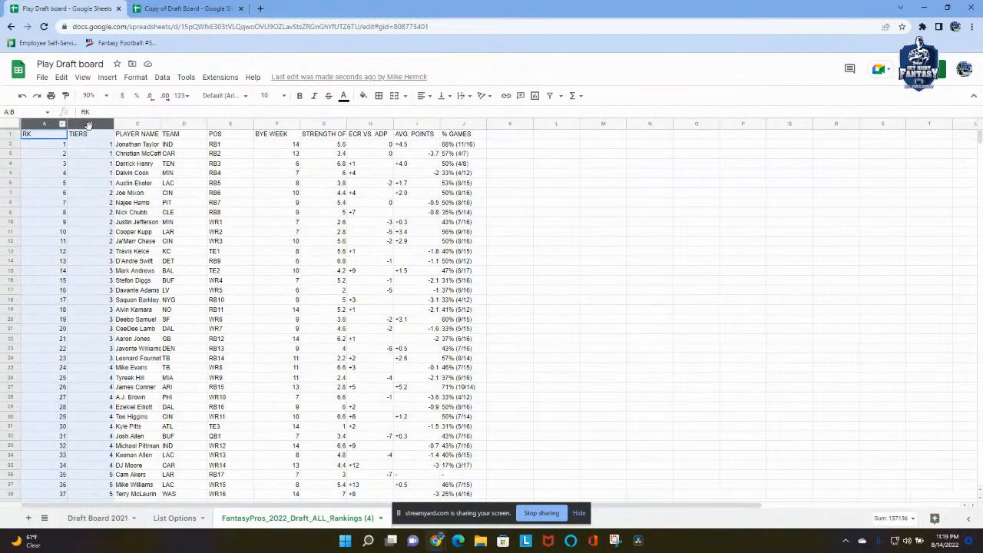
{"action": "key", "text": "Delete"}
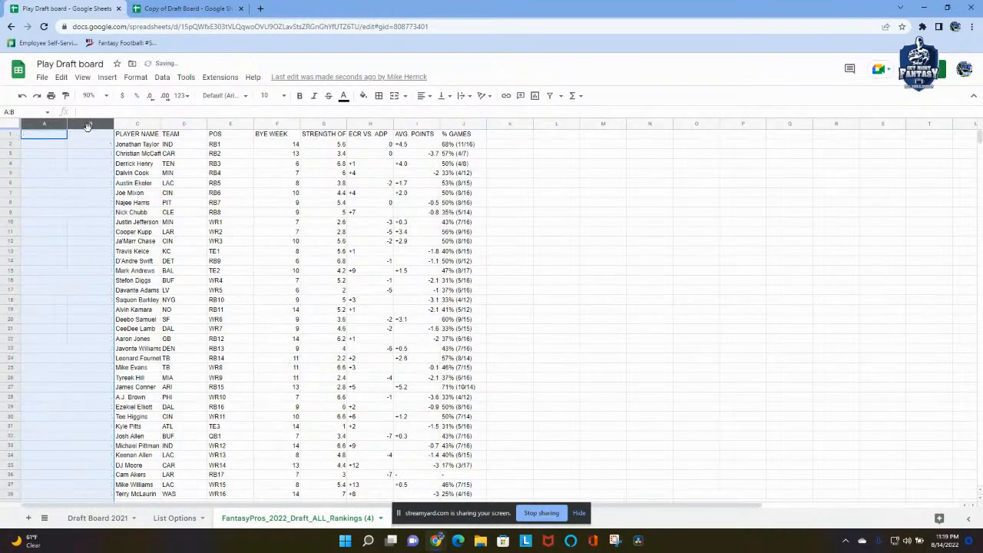
{"action": "left_click", "coordinate": [185, 125]}
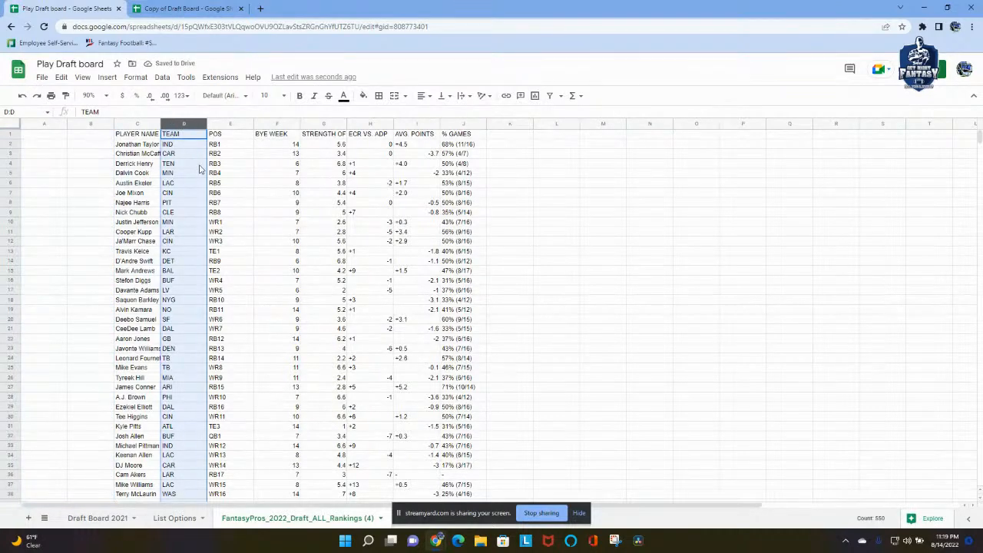
{"action": "key", "text": "Delete"}
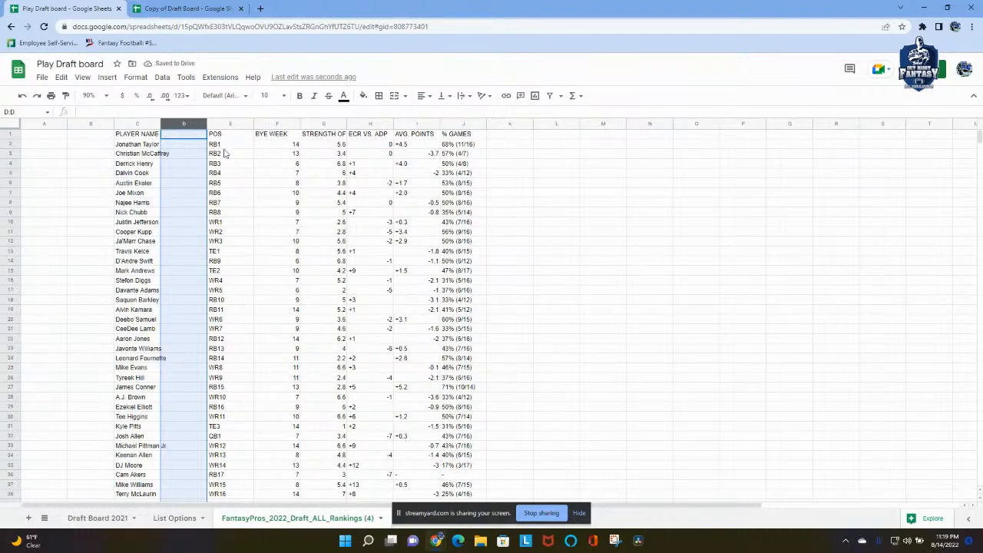
{"action": "left_click", "coordinate": [270, 124]}
{"action": "mouse_move", "coordinate": [269, 125]}
{"action": "left_mouse_down"}
{"action": "mouse_move", "coordinate": [336, 128]}
{"action": "mouse_move", "coordinate": [271, 126]}
{"action": "mouse_move", "coordinate": [281, 127]}
{"action": "left_mouse_up"}
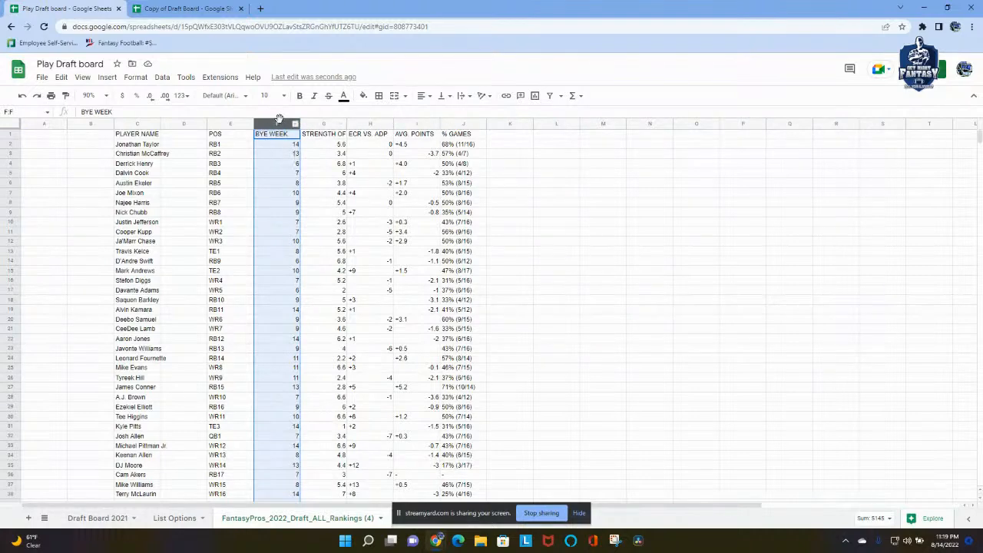
{"action": "left_click_drag", "start_coordinate": [467, 124], "coordinate": [292, 125]}
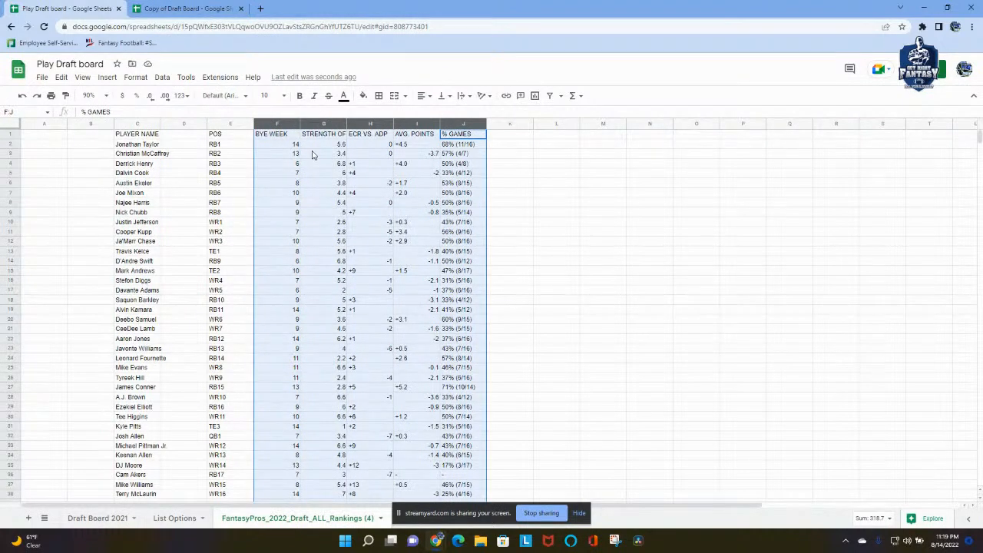
{"action": "key", "text": "Delete"}
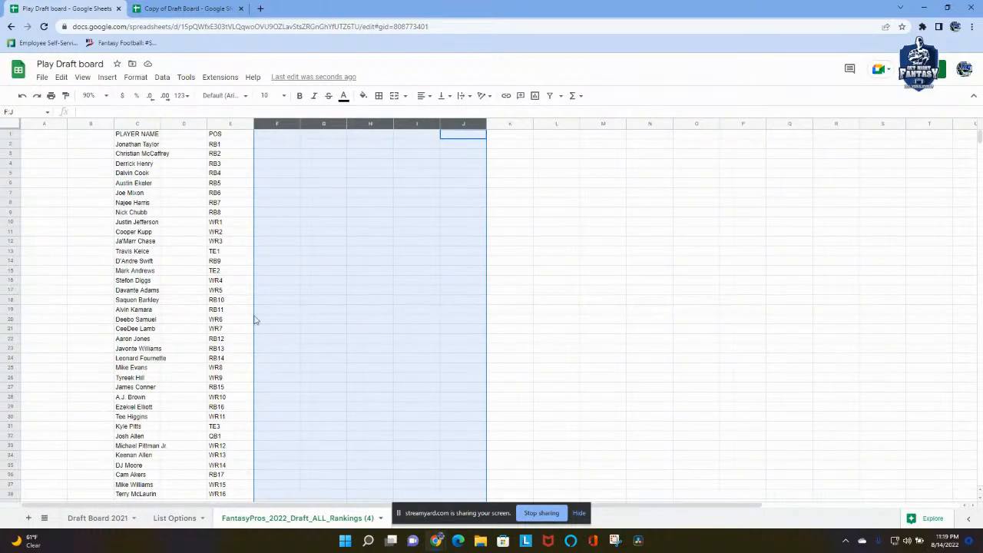
- Clear the PLAYER NAME and POS headers in C1:E1 of the rankings sheet
{"action": "left_click", "coordinate": [145, 135]}
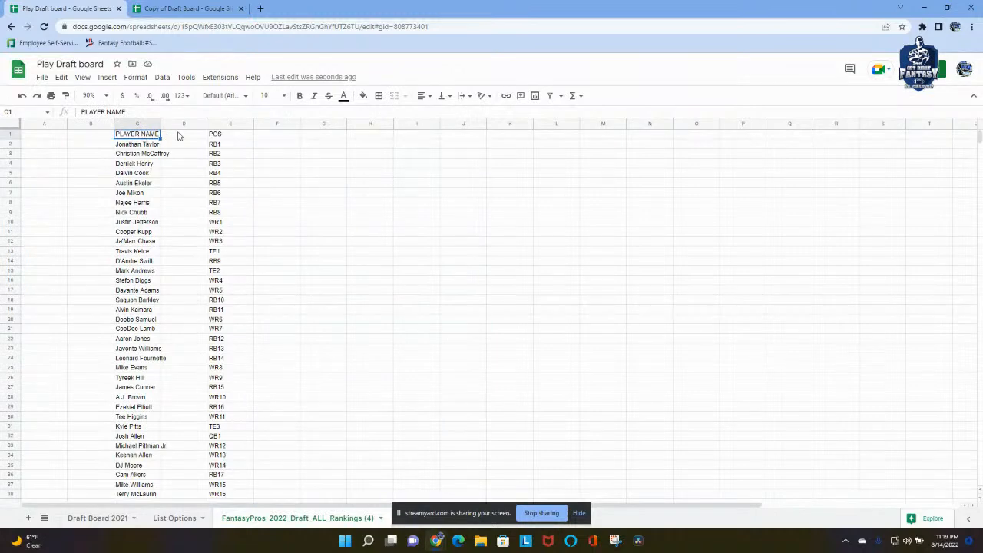
{"action": "left_click", "coordinate": [223, 136]}
{"action": "left_click_drag", "start_coordinate": [166, 140], "coordinate": [148, 141]}
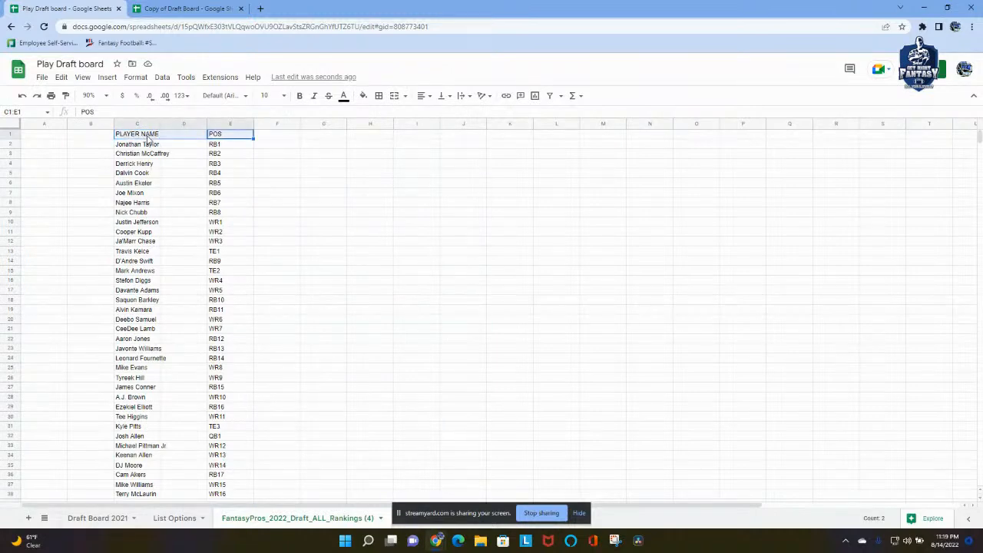
{"action": "key", "text": "Delete"}
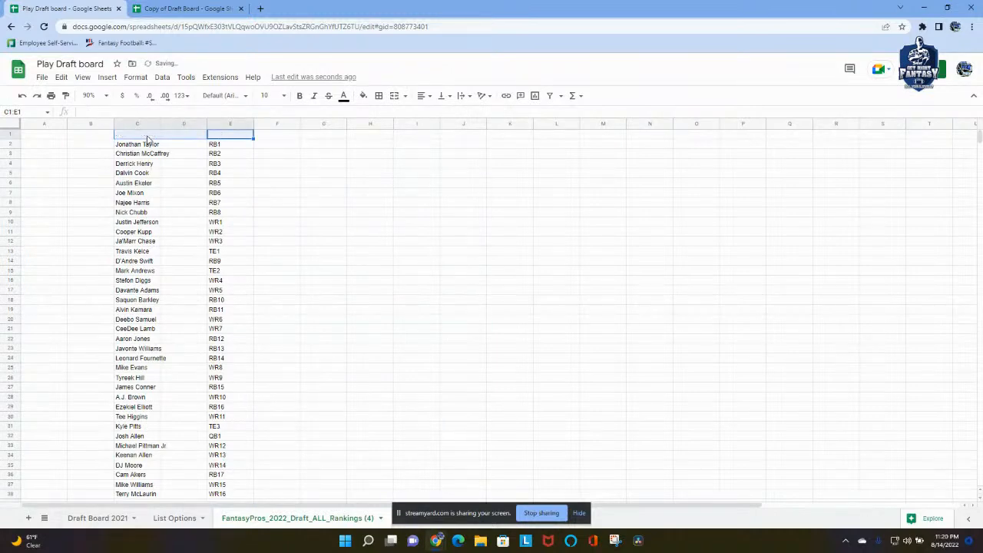
- Copy the REGEXREPLACE formula from C1 of List Options into D2 of the rankings sheet and fill it down to D550
{"action": "left_click", "coordinate": [175, 148]}
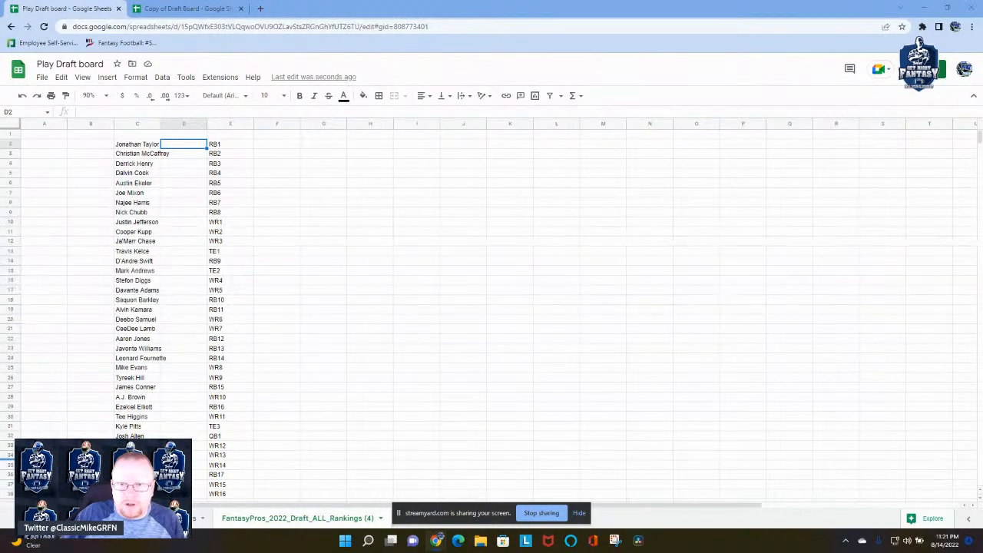
{"action": "left_click", "coordinate": [111, 518]}
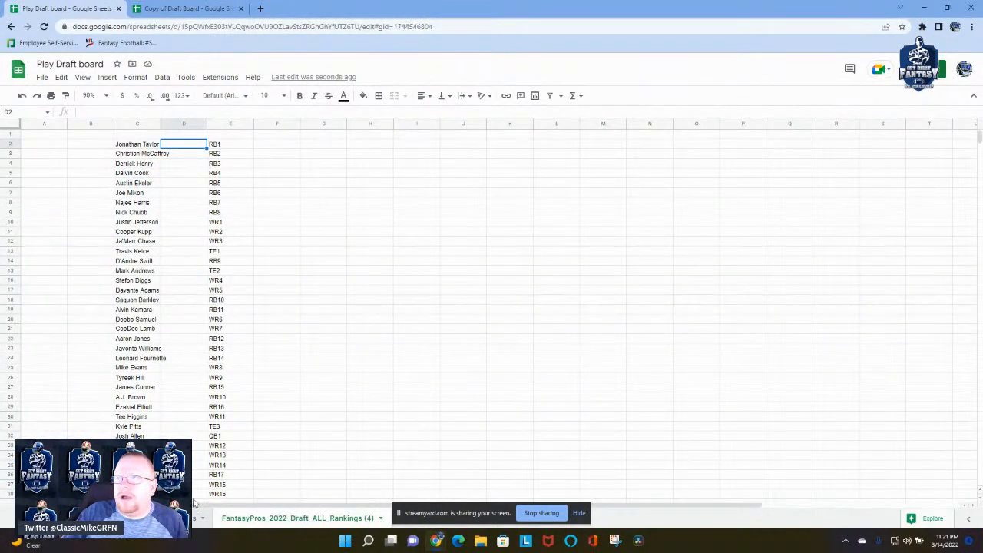
{"action": "left_click", "coordinate": [133, 138]}
{"action": "right_click", "coordinate": [133, 137]}
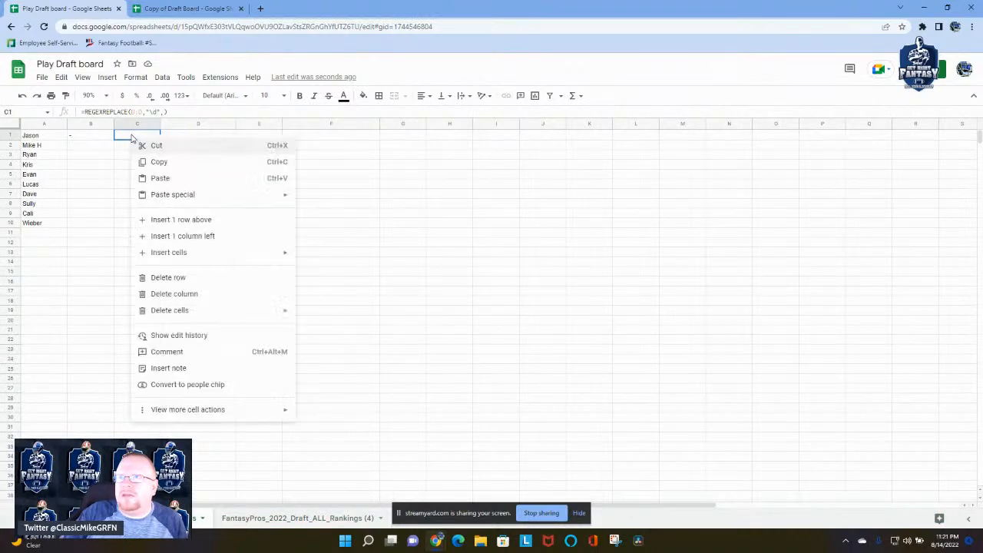
{"action": "left_click", "coordinate": [169, 162]}
{"action": "left_click", "coordinate": [264, 519]}
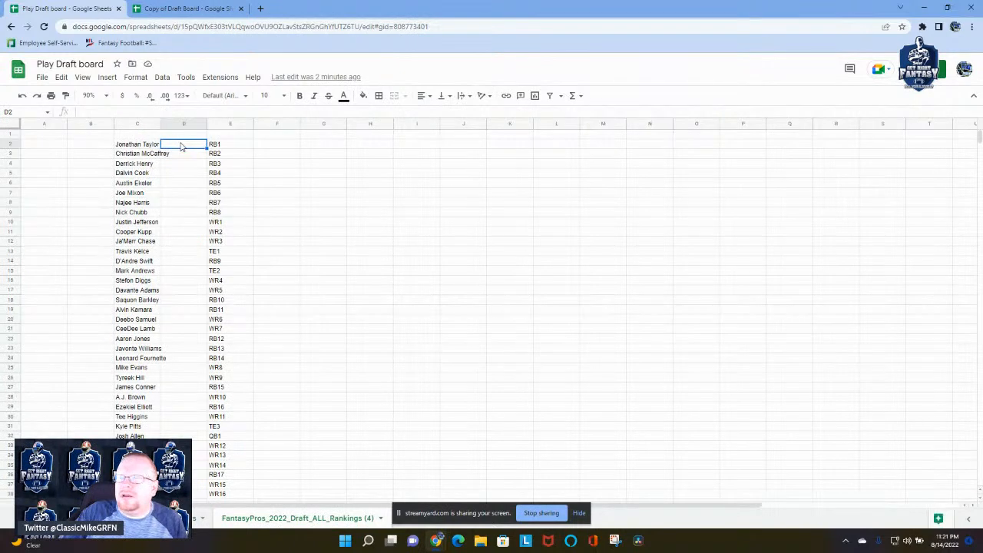
{"action": "right_click", "coordinate": [181, 145]}
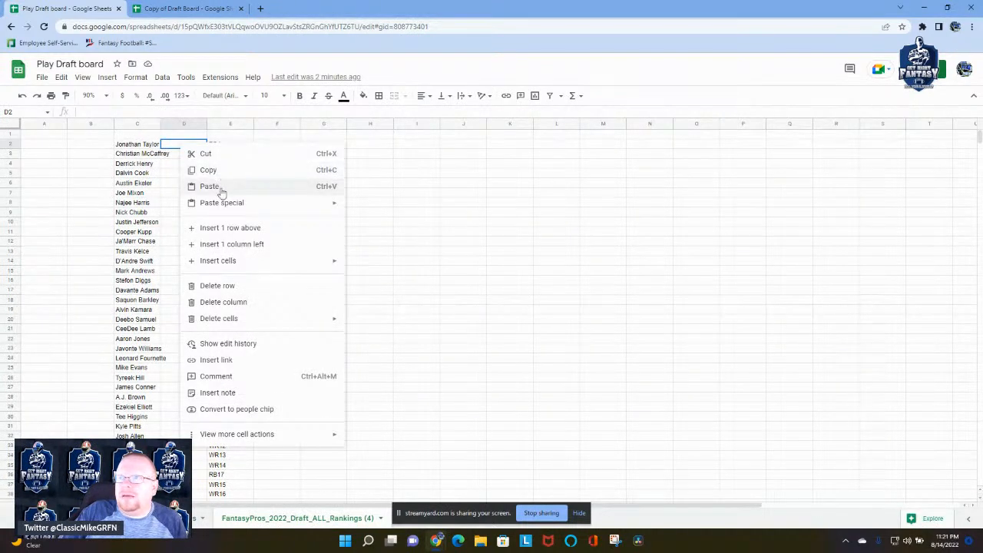
{"action": "left_click", "coordinate": [222, 188]}
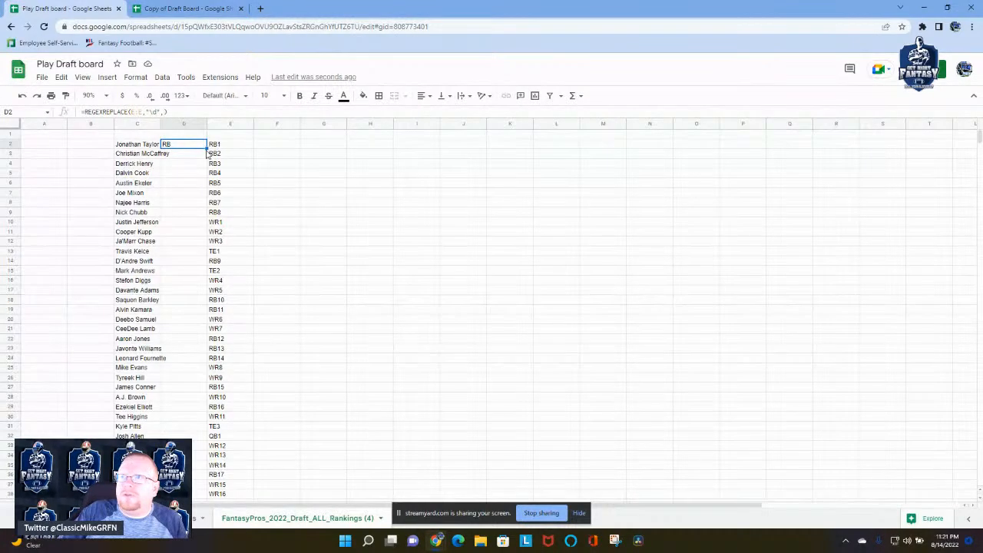
{"action": "left_click_drag", "start_coordinate": [206, 154], "coordinate": [212, 338]}
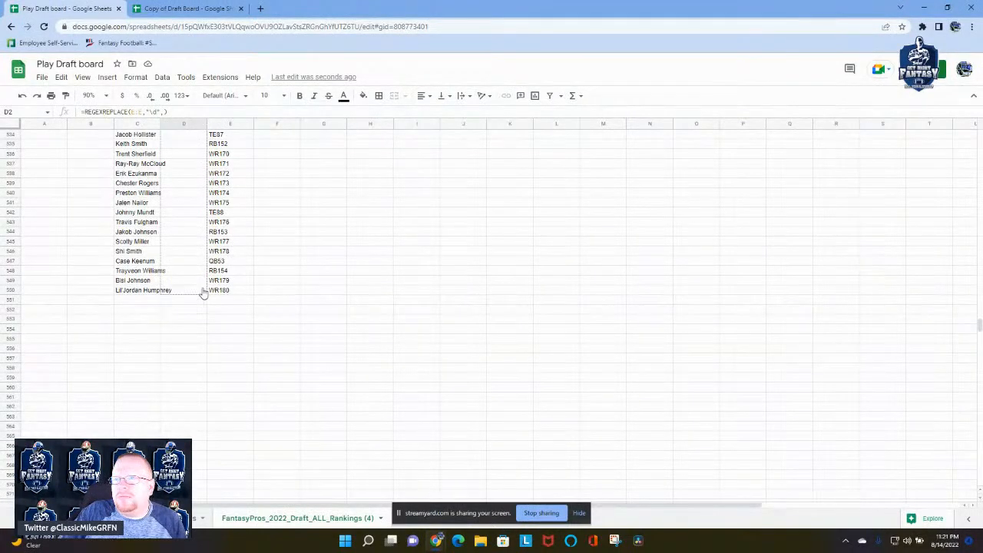
{"action": "left_click_drag", "start_coordinate": [203, 293], "coordinate": [204, 291]}
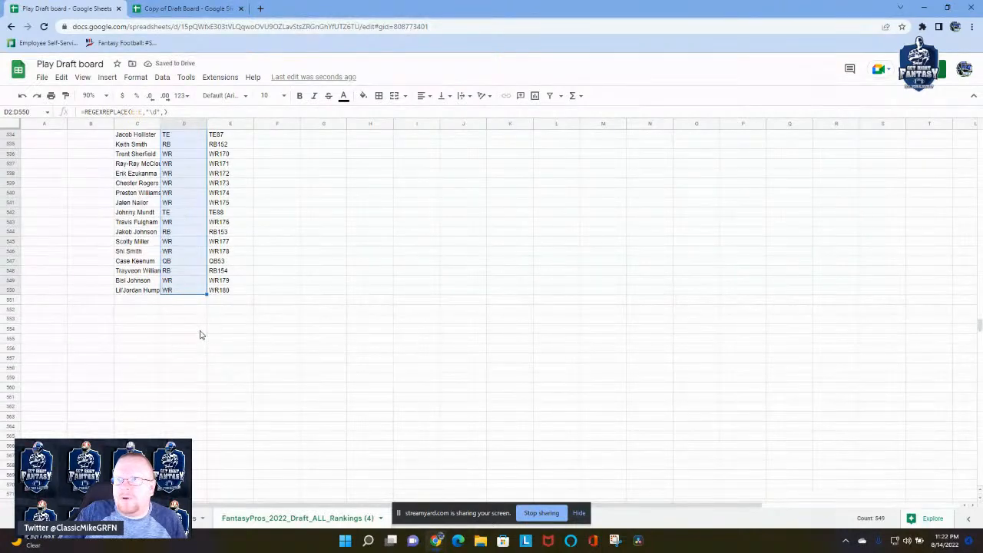
- Copy the player names and cleaned positions in C2:D550 of the rankings sheet
{"action": "left_click", "coordinate": [185, 291]}
{"action": "left_click_drag", "start_coordinate": [191, 294], "coordinate": [142, 281]}
{"action": "left_click_drag", "start_coordinate": [127, 140], "coordinate": [134, 6]}
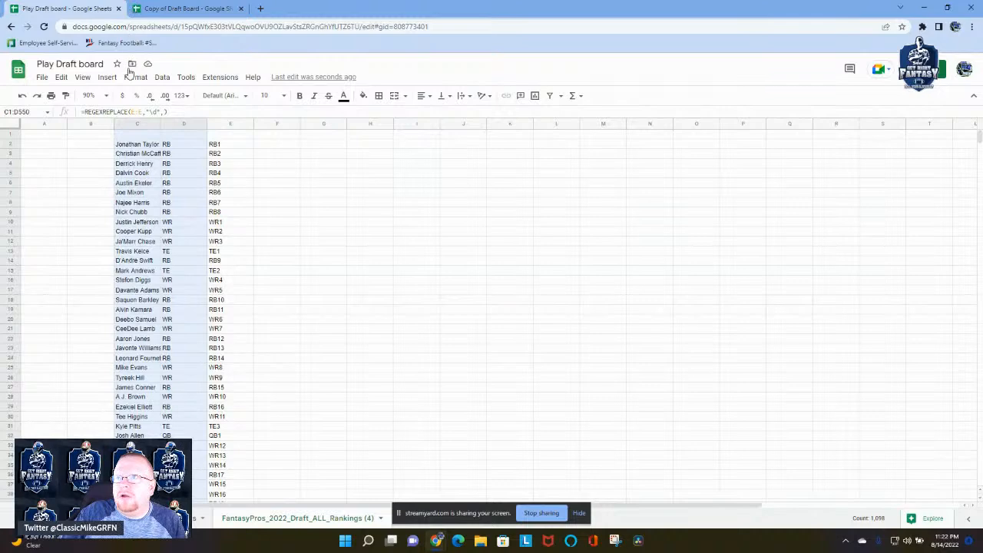
{"action": "right_click", "coordinate": [157, 155]}
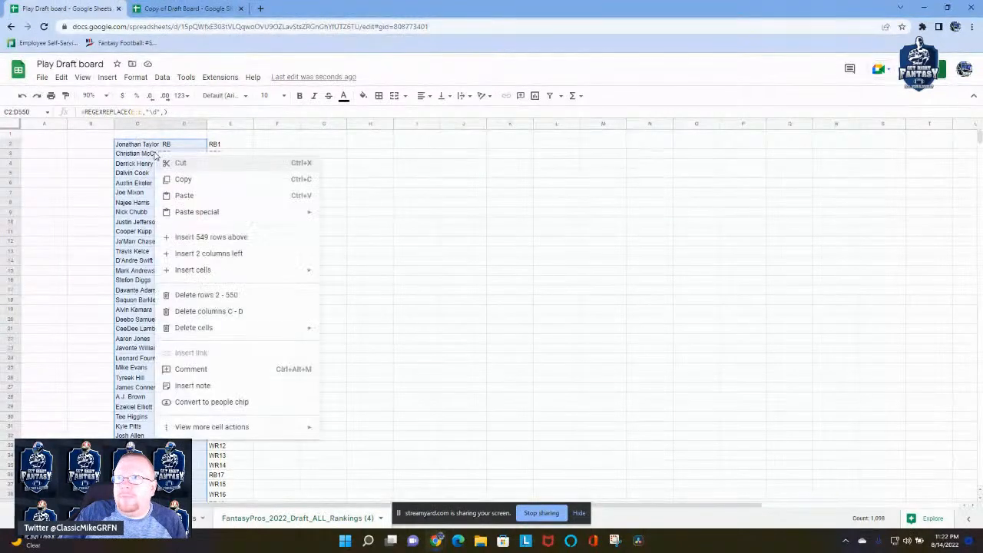
{"action": "left_click", "coordinate": [185, 179]}
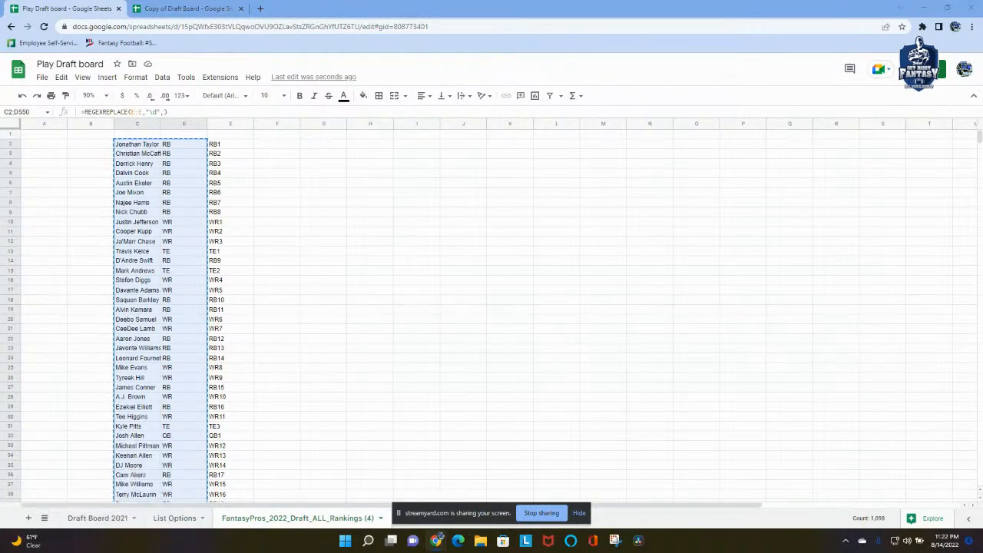
- Try to paste only the format of the copied players and positions at D12 of List Options, and undo it
{"action": "left_click", "coordinate": [177, 518]}
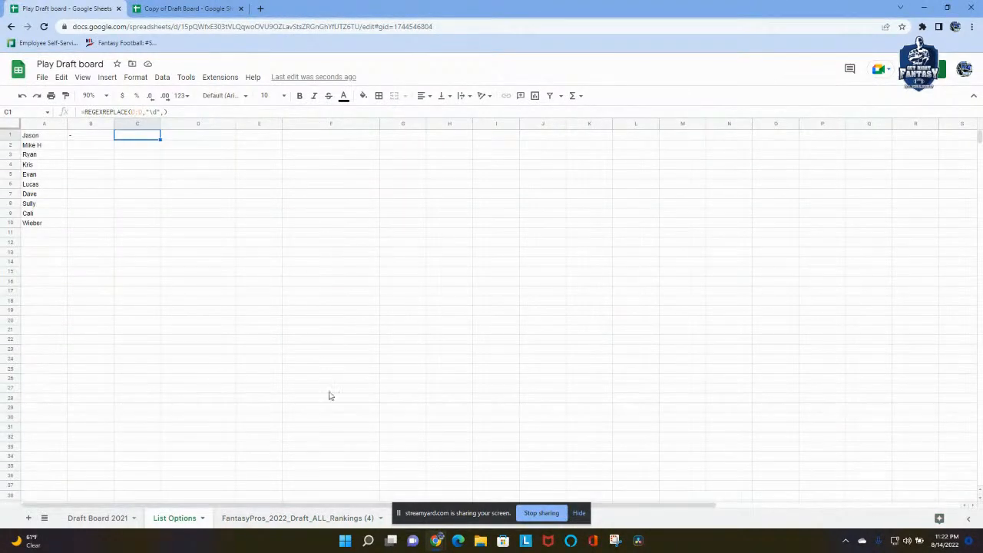
{"action": "left_click", "coordinate": [223, 245]}
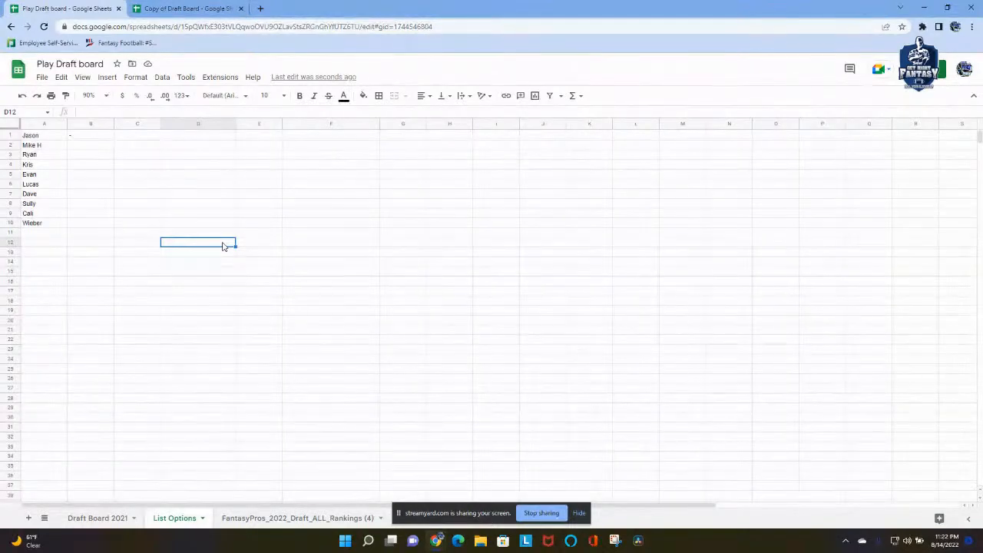
{"action": "right_click", "coordinate": [222, 245]}
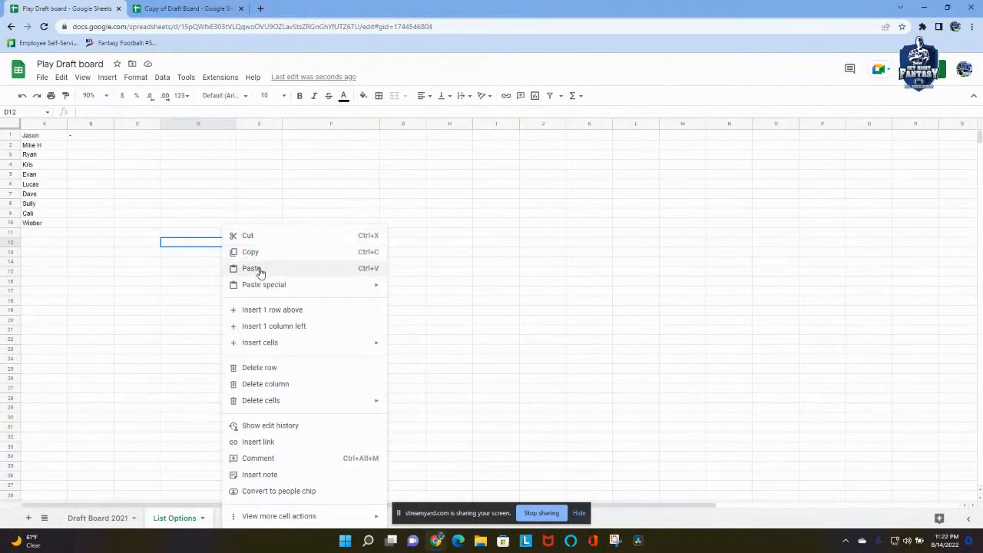
{"action": "mouse_move", "coordinate": [325, 287]}
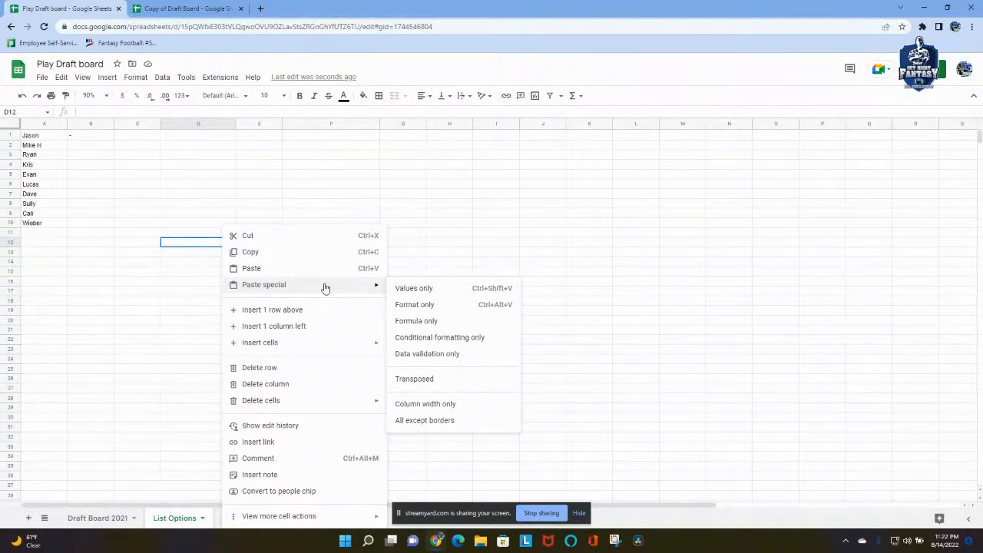
{"action": "left_click", "coordinate": [430, 306]}
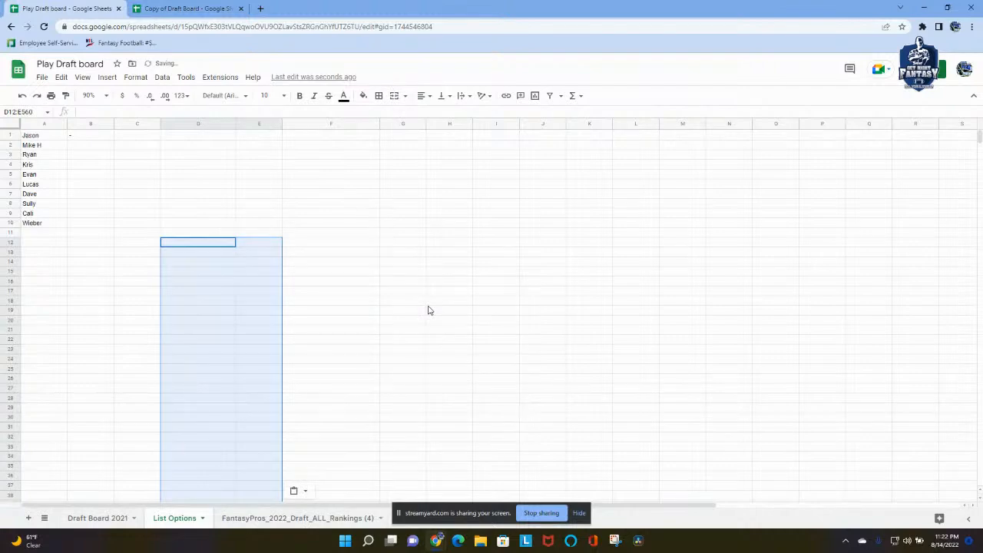
{"action": "left_click", "coordinate": [19, 98]}
- Try pasting the copied players and positions as values only from D12 down, and undo the paste
{"action": "right_click", "coordinate": [206, 246]}
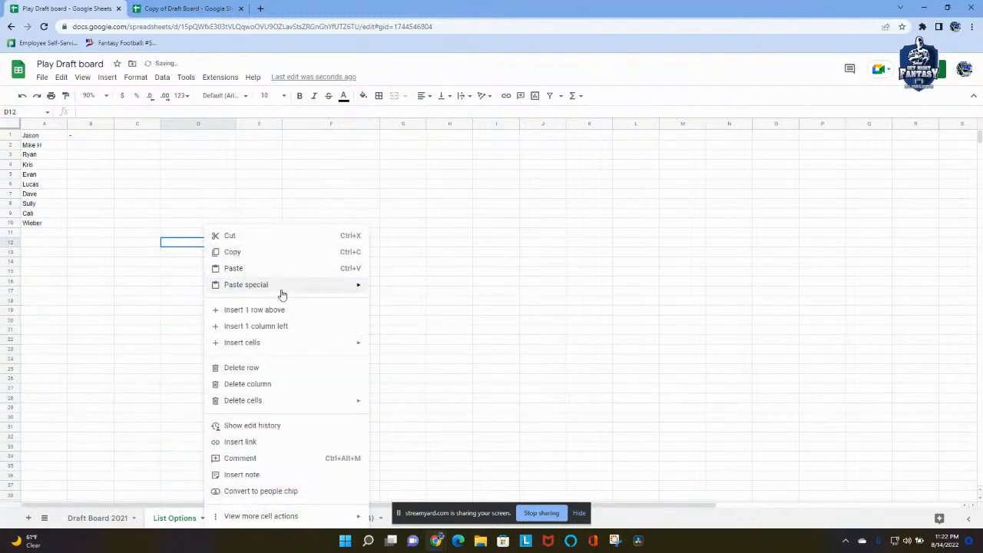
{"action": "left_click", "coordinate": [407, 288]}
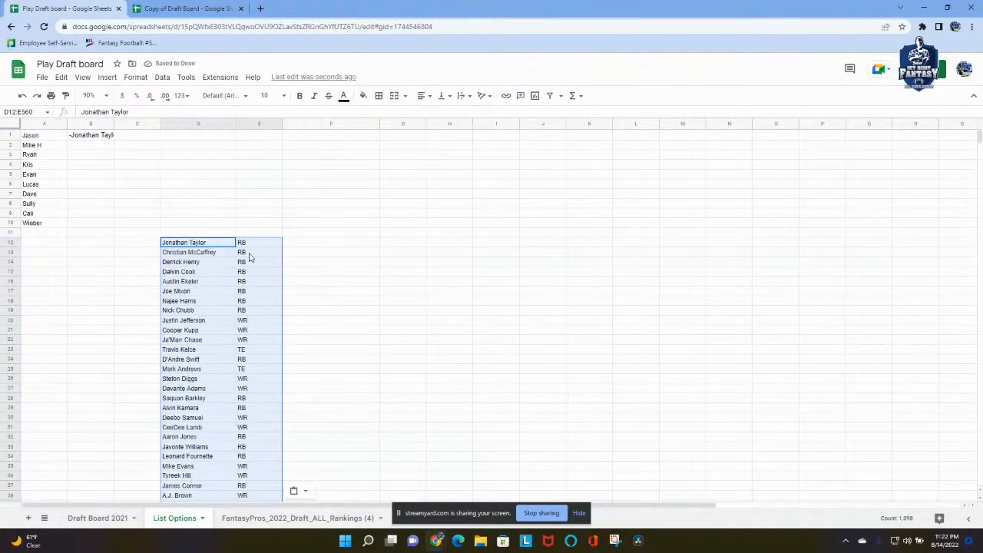
{"action": "left_click", "coordinate": [204, 232]}
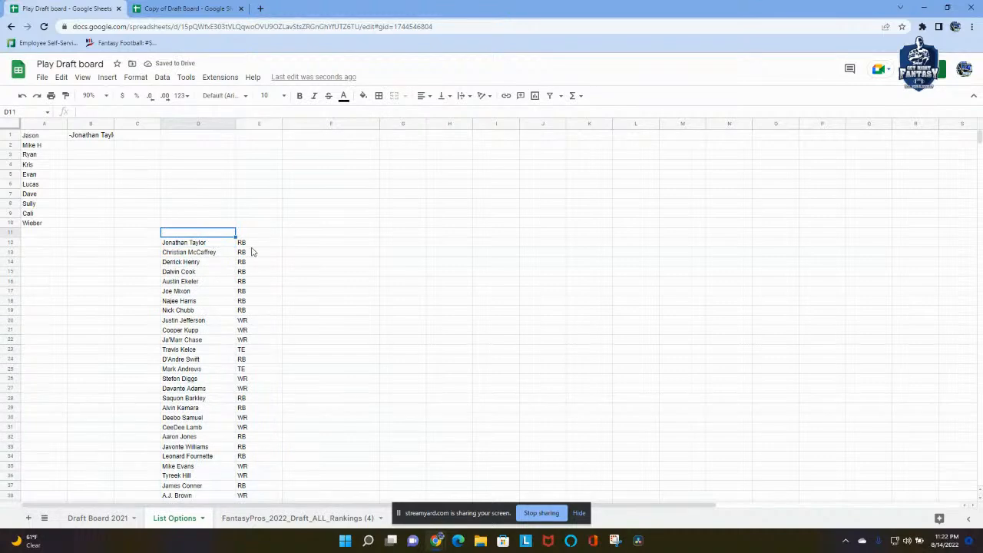
{"action": "right_click", "coordinate": [283, 520]}
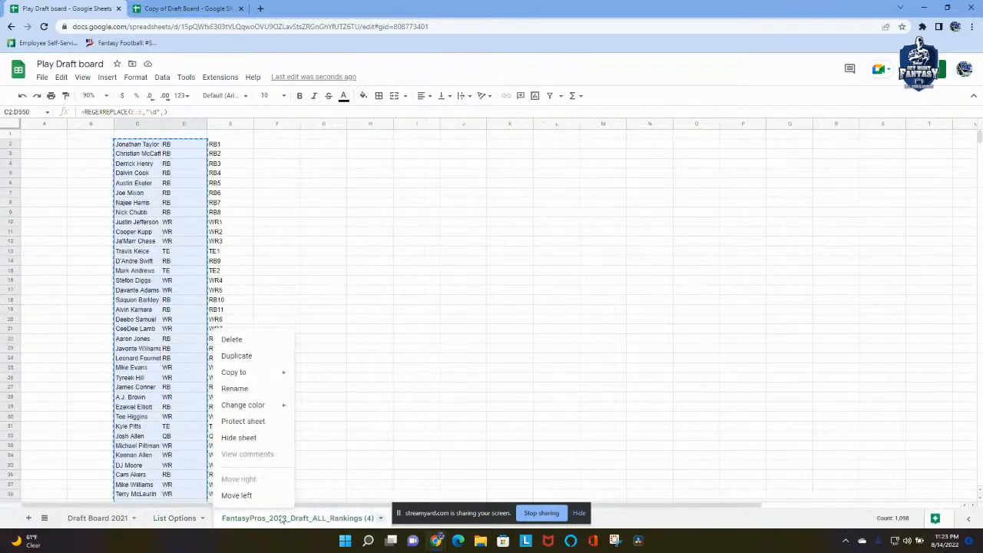
{"action": "left_click", "coordinate": [298, 280]}
{"action": "left_click", "coordinate": [23, 96]}
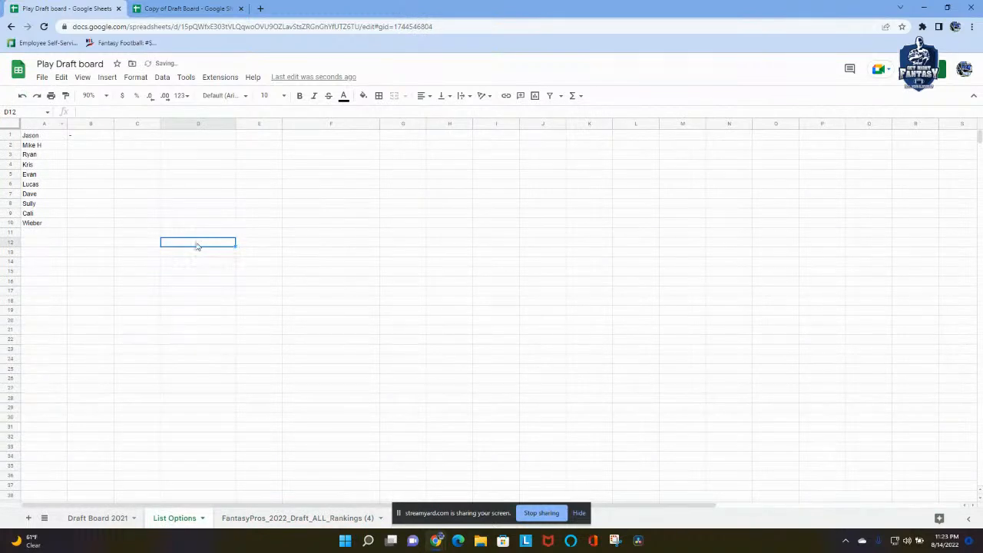
- Paste the copied player names and positions as values only, starting in D12 of List Options
{"action": "right_click", "coordinate": [197, 245]}
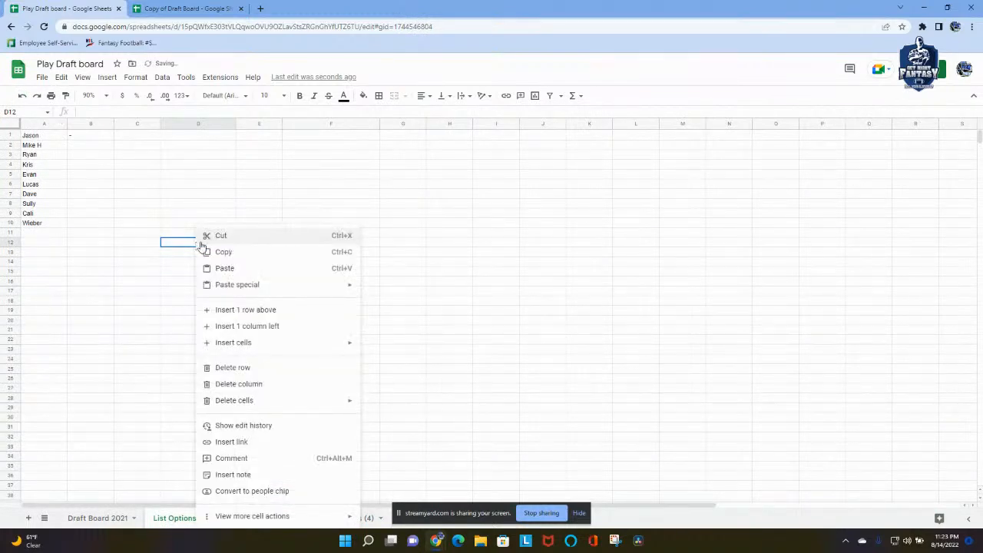
{"action": "left_click", "coordinate": [368, 287]}
{"action": "left_click", "coordinate": [113, 280]}
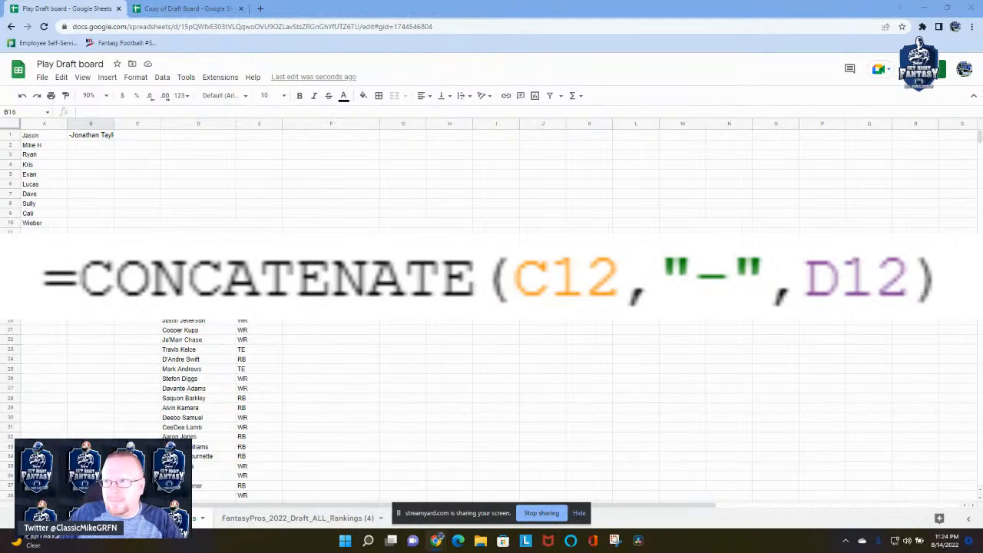
- Copy the CONCATENATE formula from B1 into F12, beside the first player's position
{"action": "left_click", "coordinate": [90, 137]}
{"action": "right_click", "coordinate": [90, 138]}
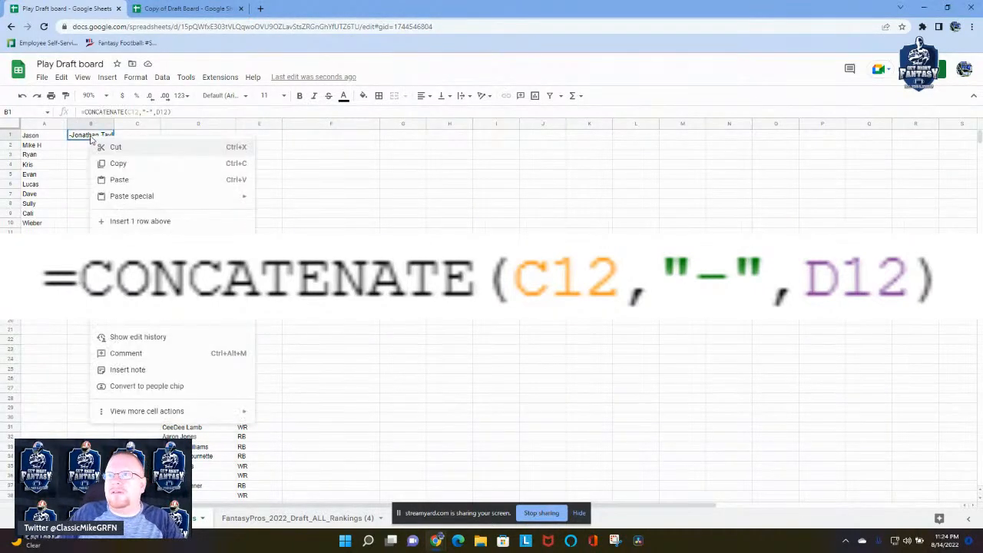
{"action": "left_click", "coordinate": [149, 167]}
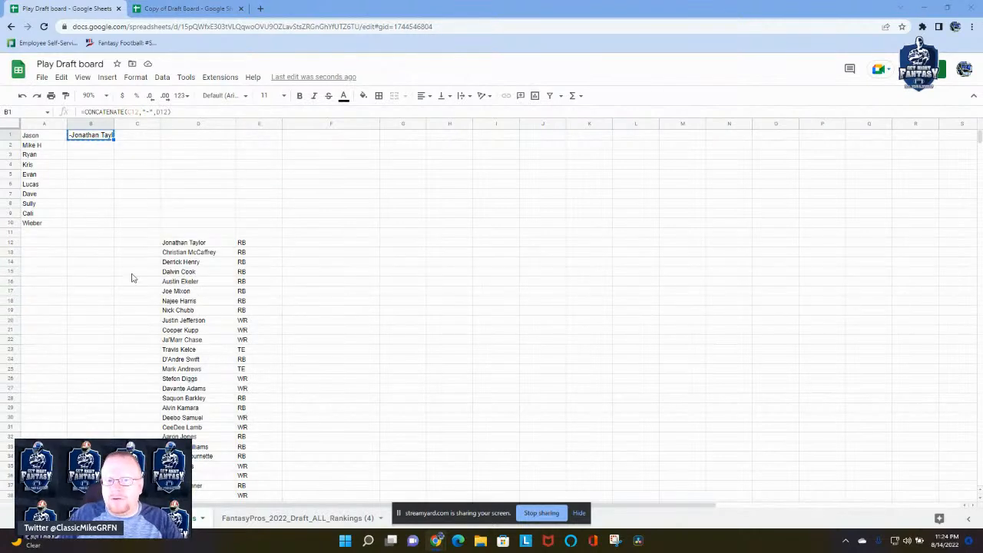
{"action": "left_click", "coordinate": [343, 245]}
{"action": "right_click", "coordinate": [343, 246]}
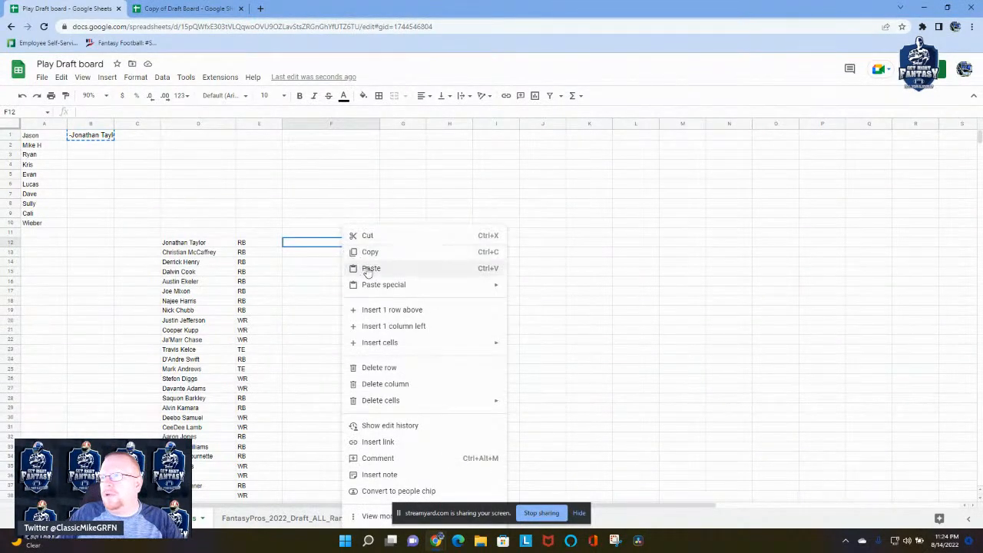
{"action": "left_click", "coordinate": [368, 269]}
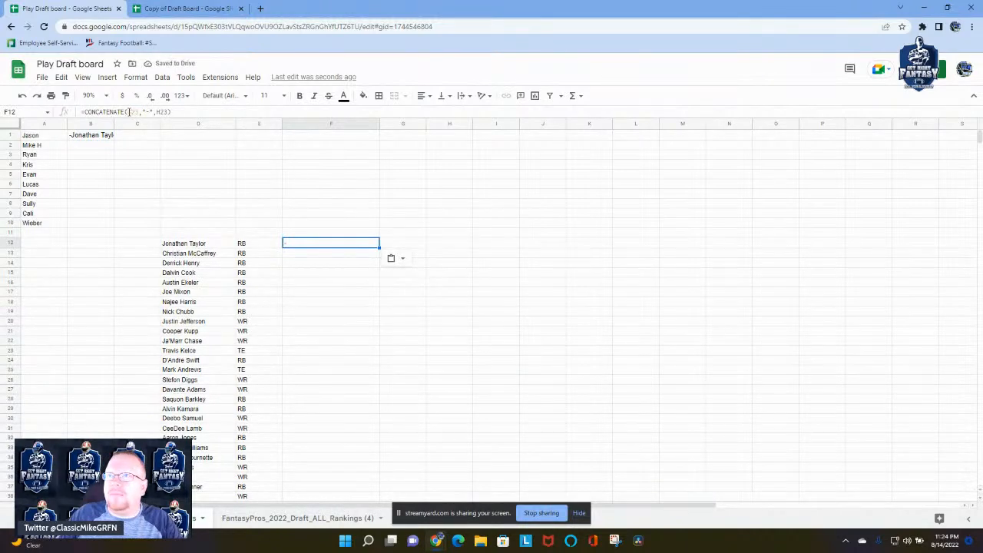
- Change the formula in F12 to =CONCATENATE(D12,"-",E12) and autofill it down column F for all players
{"action": "left_click_drag", "start_coordinate": [127, 111], "coordinate": [139, 113]}
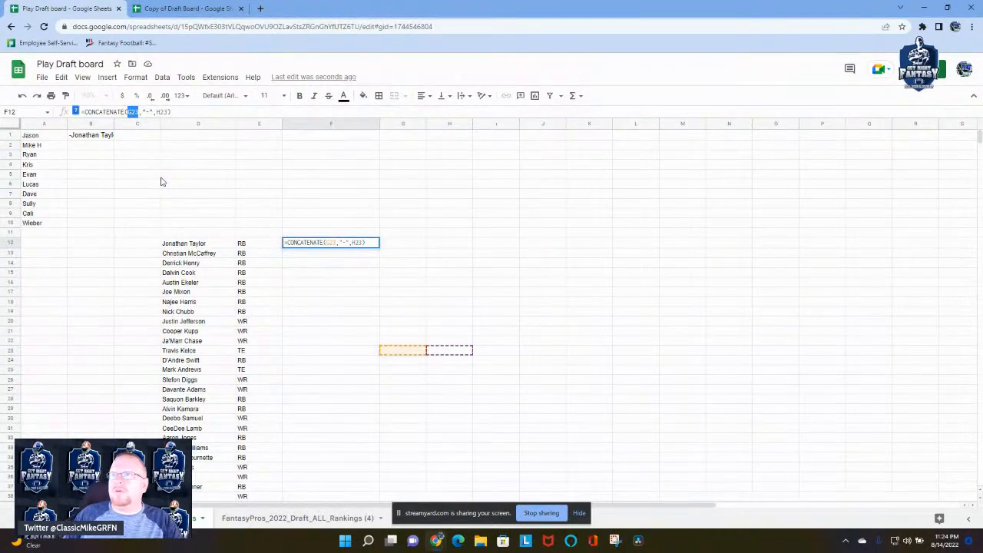
{"action": "type", "text": "D12"}
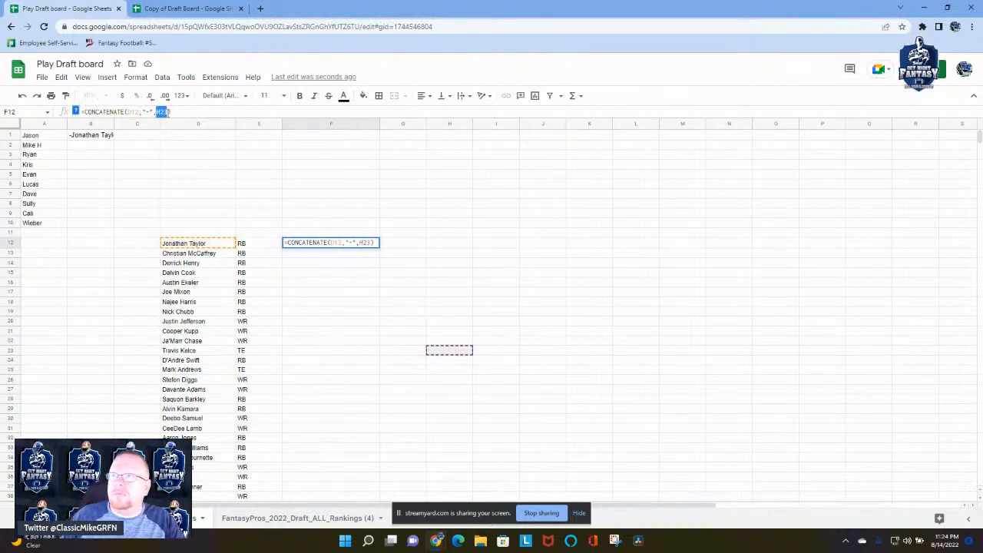
{"action": "type", "text": "E"}
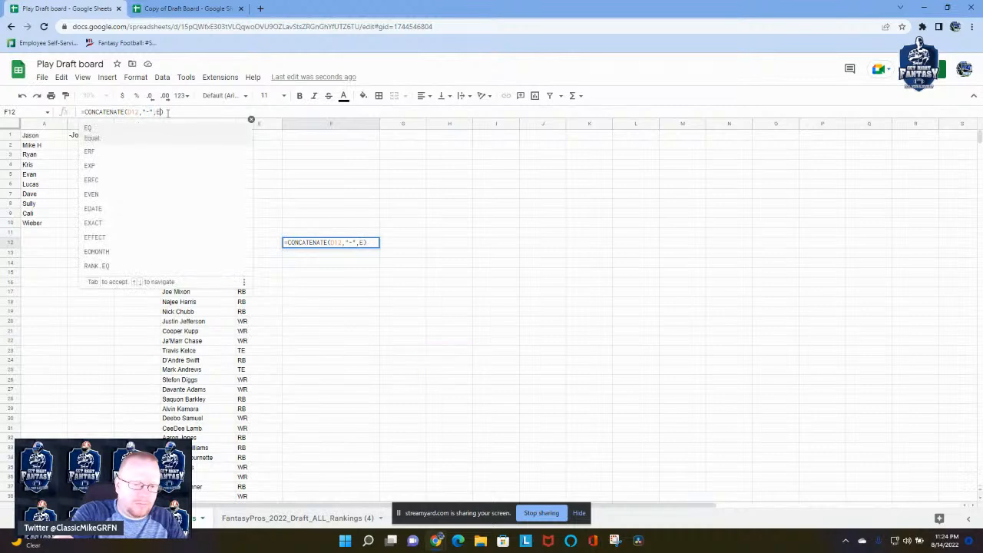
{"action": "type", "text": "12"}
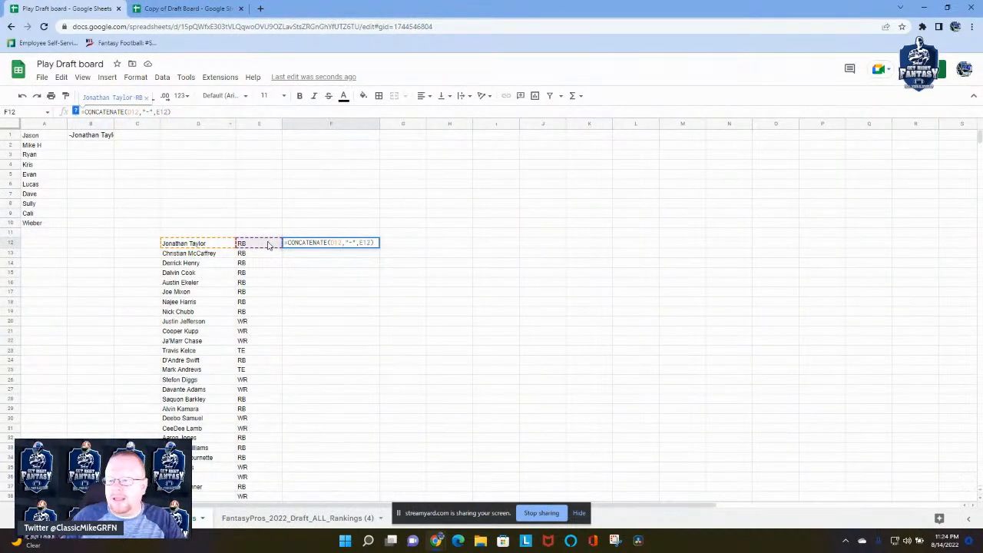
{"action": "key", "text": "Return"}
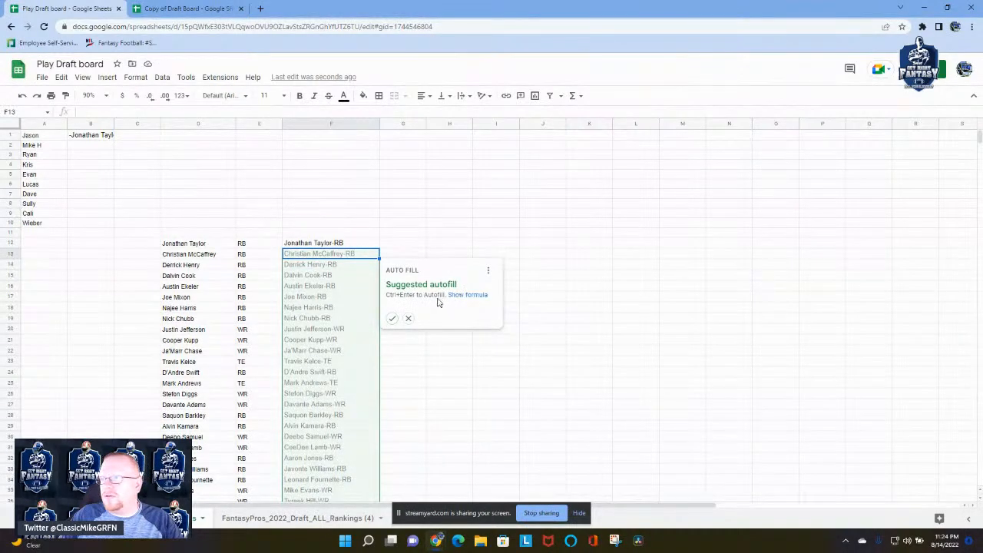
{"action": "left_click", "coordinate": [391, 318]}
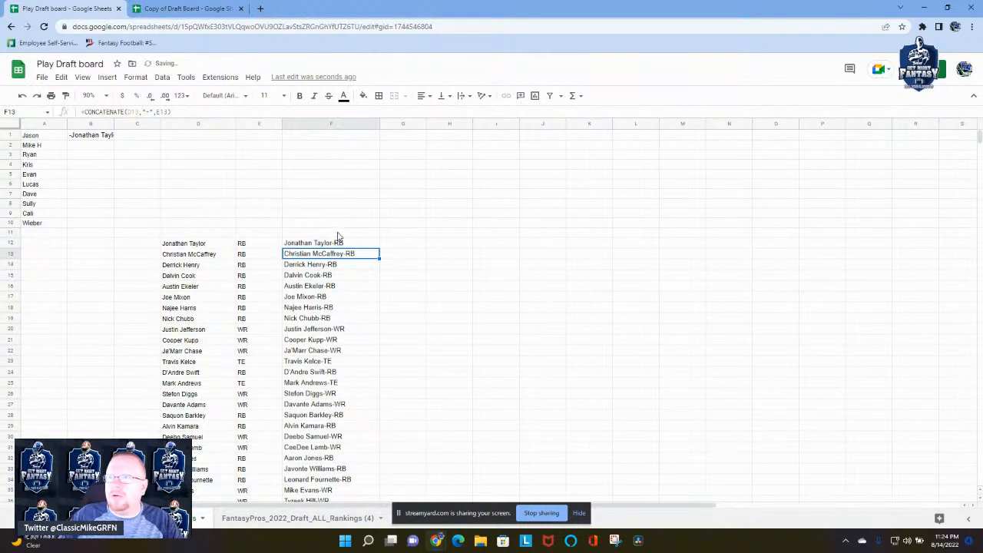
{"action": "scroll", "coordinate": [338, 235], "scroll_direction": "down", "scroll_amount": 8}
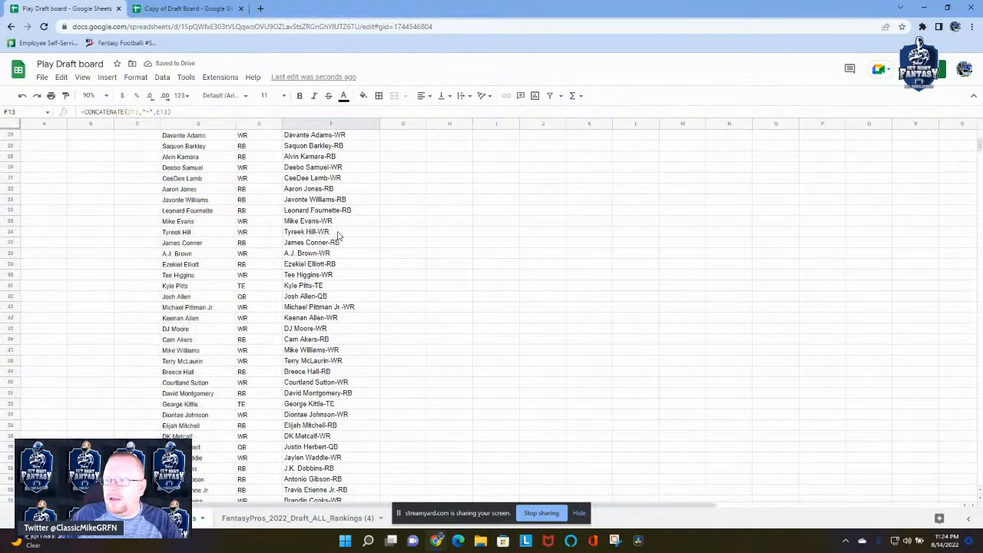
{"action": "scroll", "coordinate": [337, 236], "scroll_direction": "down", "scroll_amount": 5}
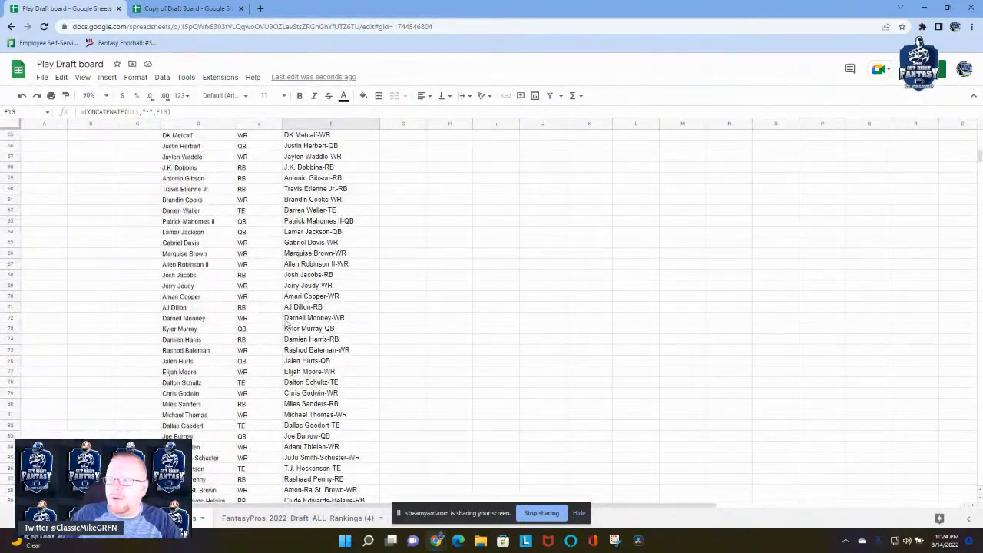
{"action": "scroll", "coordinate": [361, 384], "scroll_direction": "up", "scroll_amount": 7}
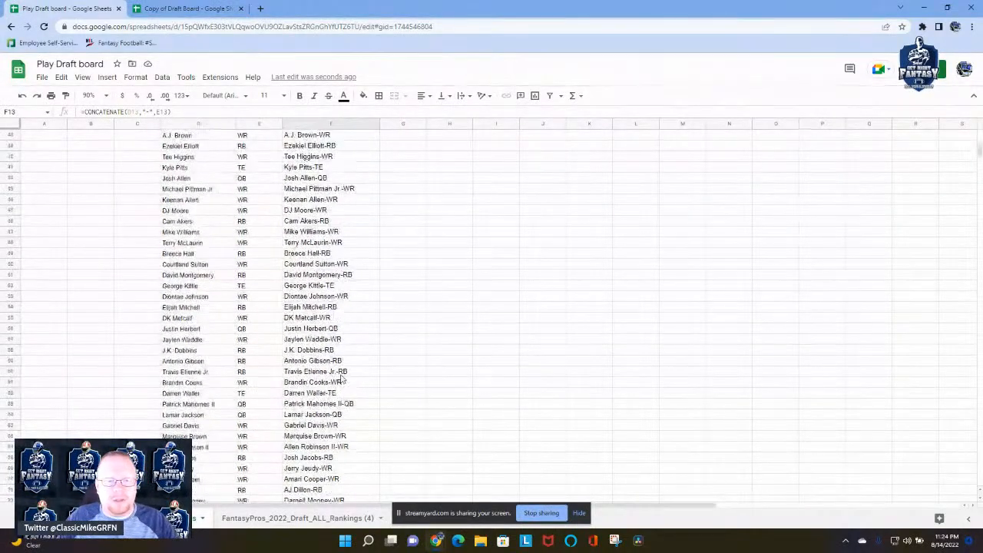
{"action": "scroll", "coordinate": [341, 379], "scroll_direction": "up", "scroll_amount": 6}
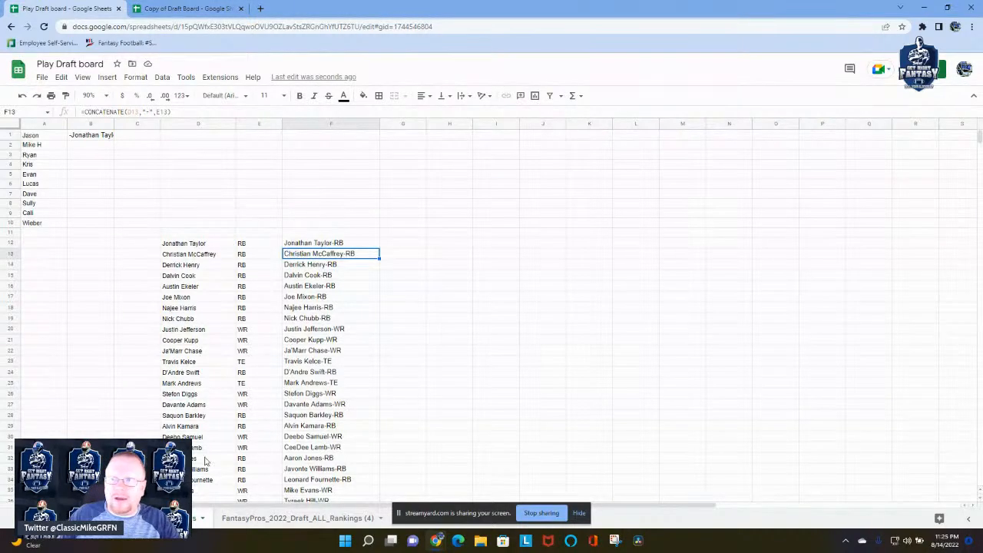
- Open data validation for the empty pick cells E5:N22 on the Draft Board 2021 sheet
{"action": "left_click", "coordinate": [96, 518]}
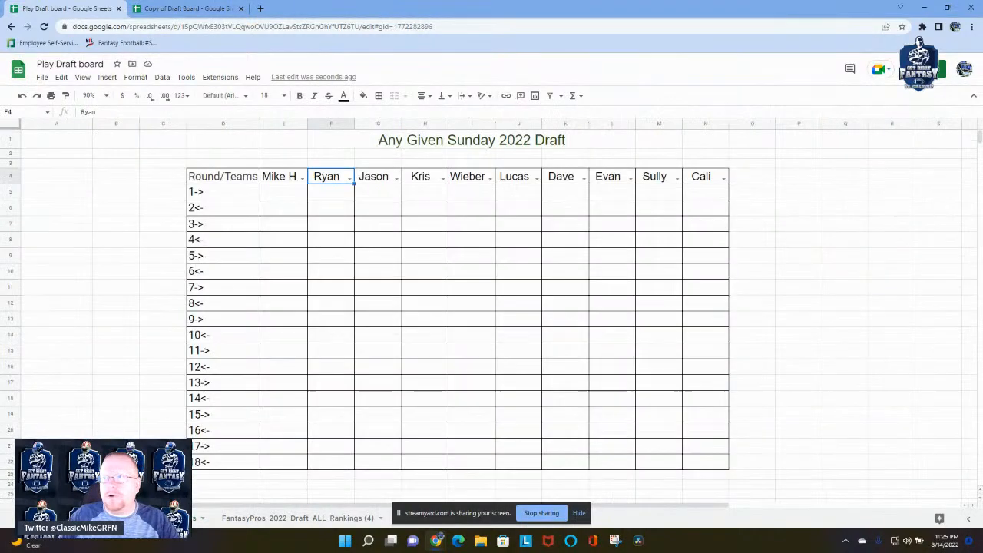
{"action": "left_click", "coordinate": [291, 193]}
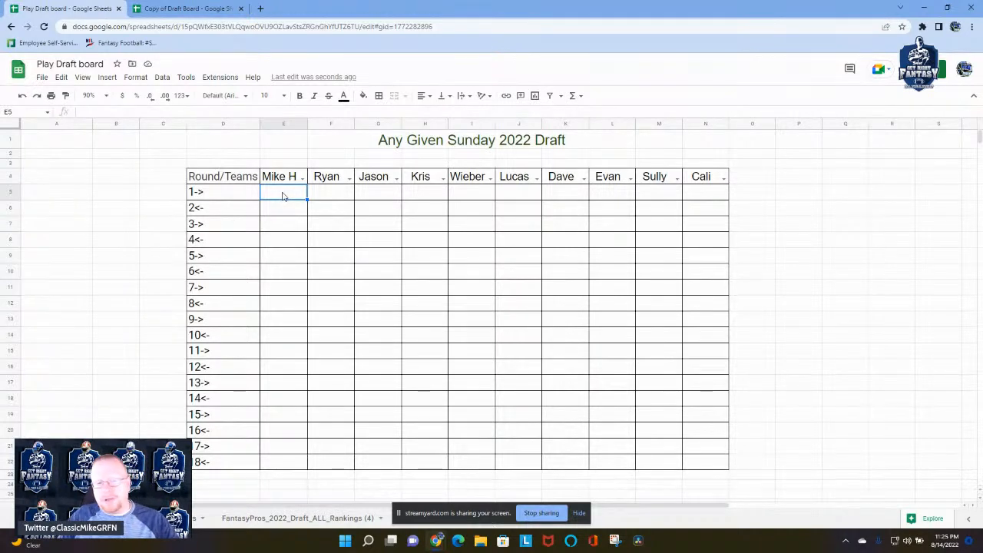
{"action": "left_click_drag", "start_coordinate": [350, 231], "coordinate": [706, 462]}
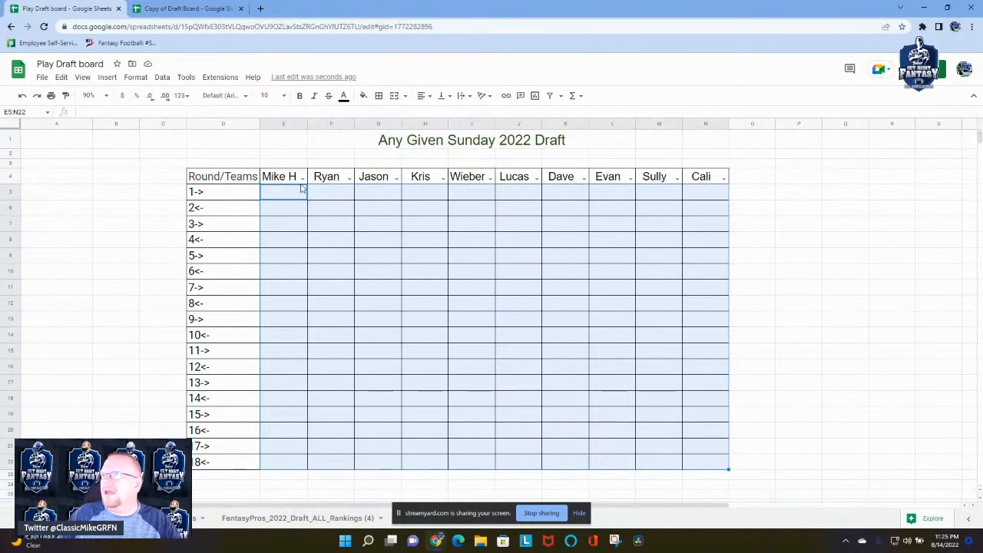
{"action": "left_click", "coordinate": [162, 78]}
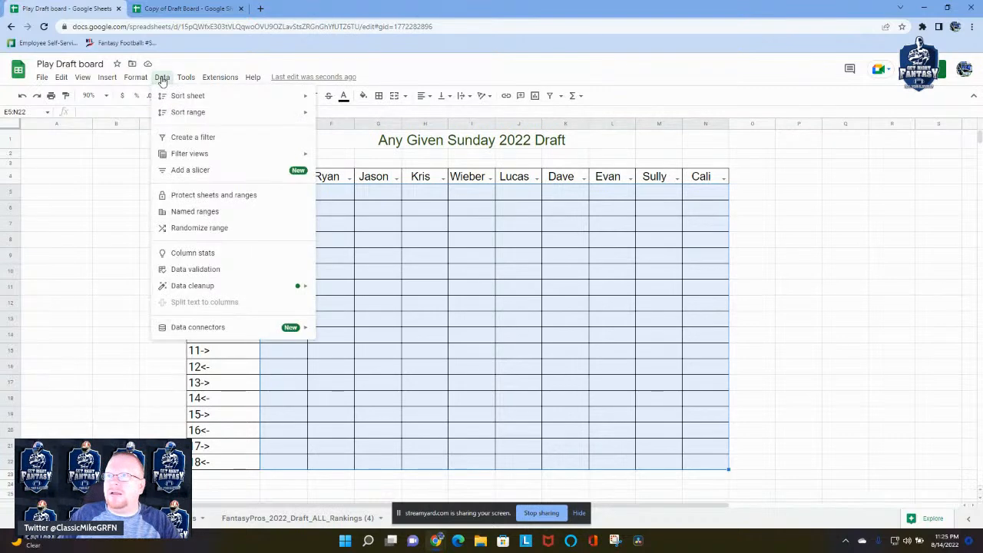
{"action": "left_click", "coordinate": [195, 269]}
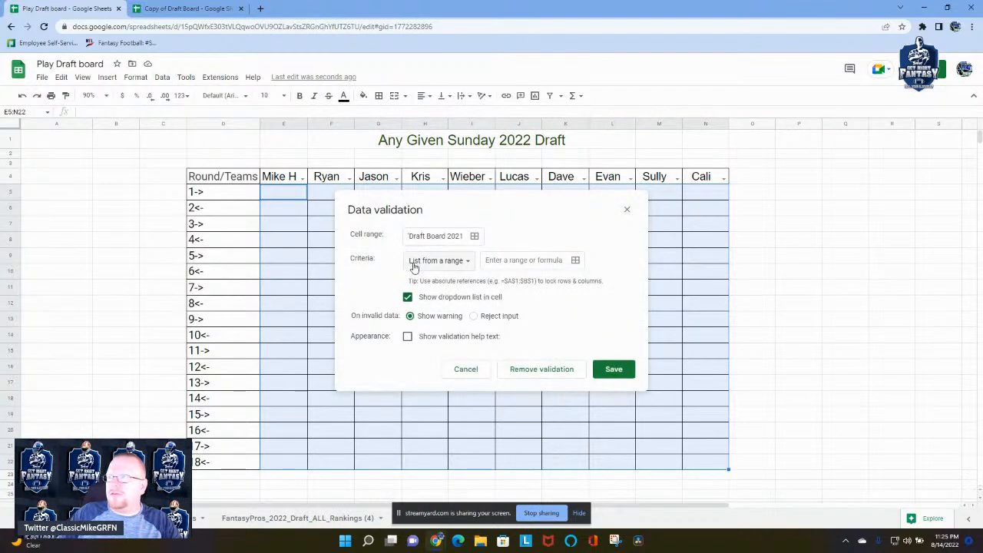
- Set the pick cells' validation list source to 'List Options'!F12:F560 and save the rule
{"action": "left_click", "coordinate": [576, 263]}
{"action": "left_click", "coordinate": [425, 239]}
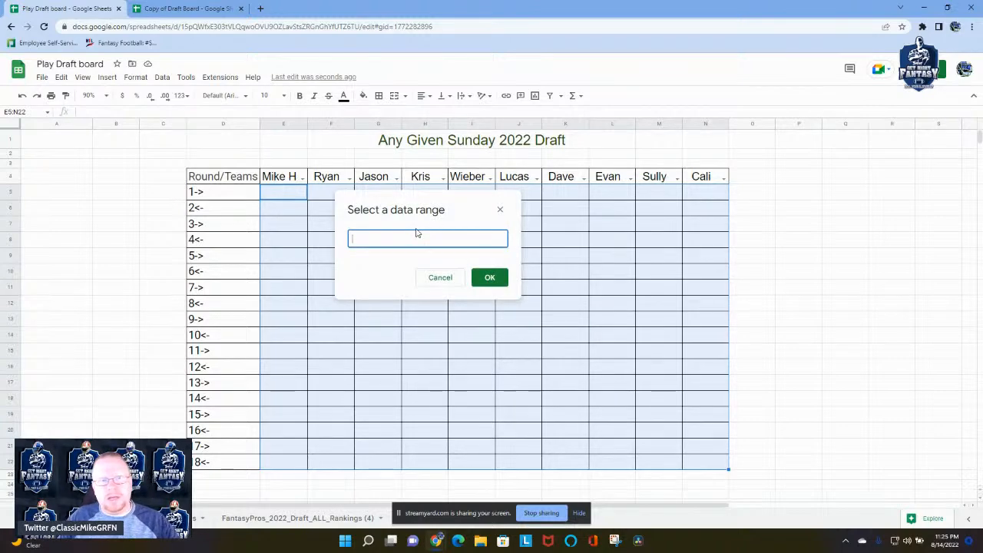
{"action": "left_click", "coordinate": [240, 519]}
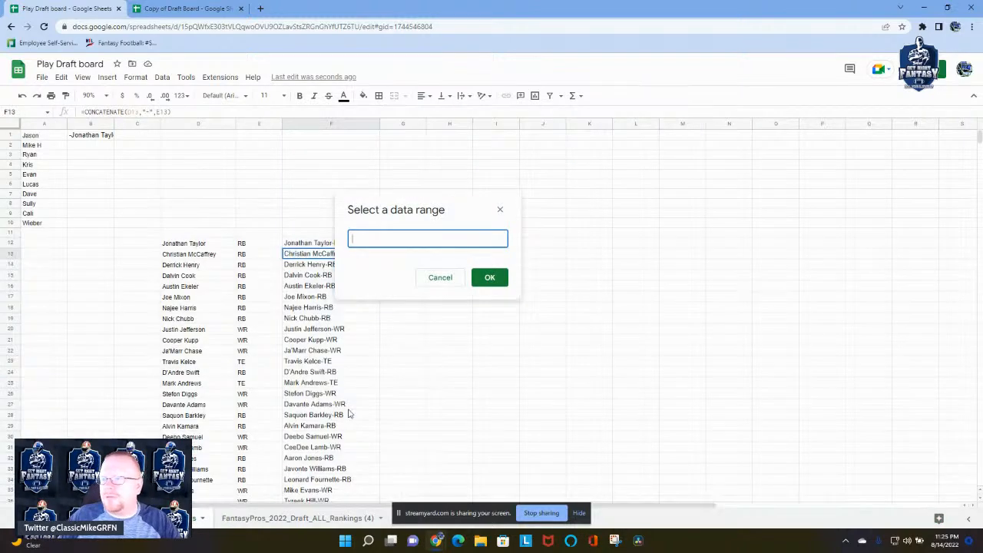
{"action": "left_click_drag", "start_coordinate": [420, 211], "coordinate": [493, 204]}
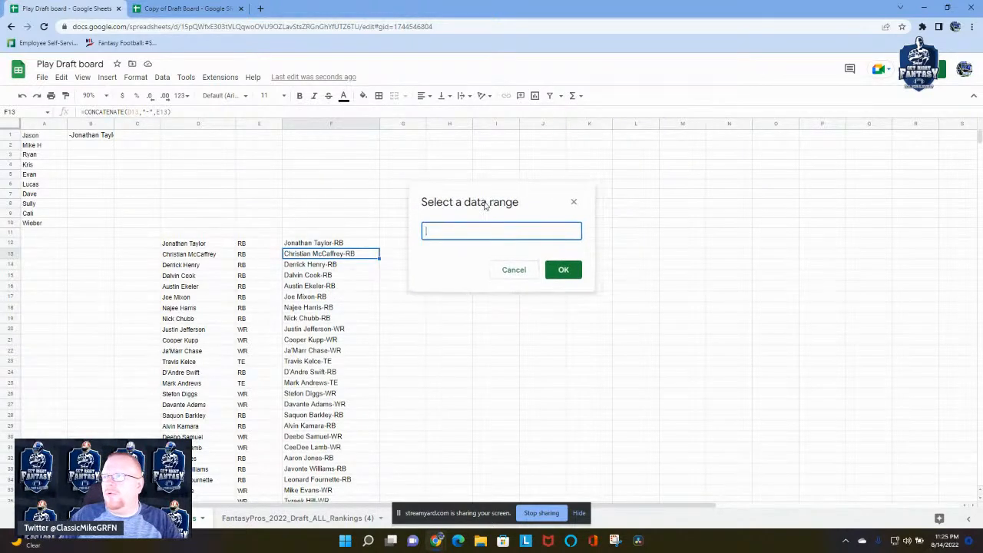
{"action": "left_click", "coordinate": [343, 243]}
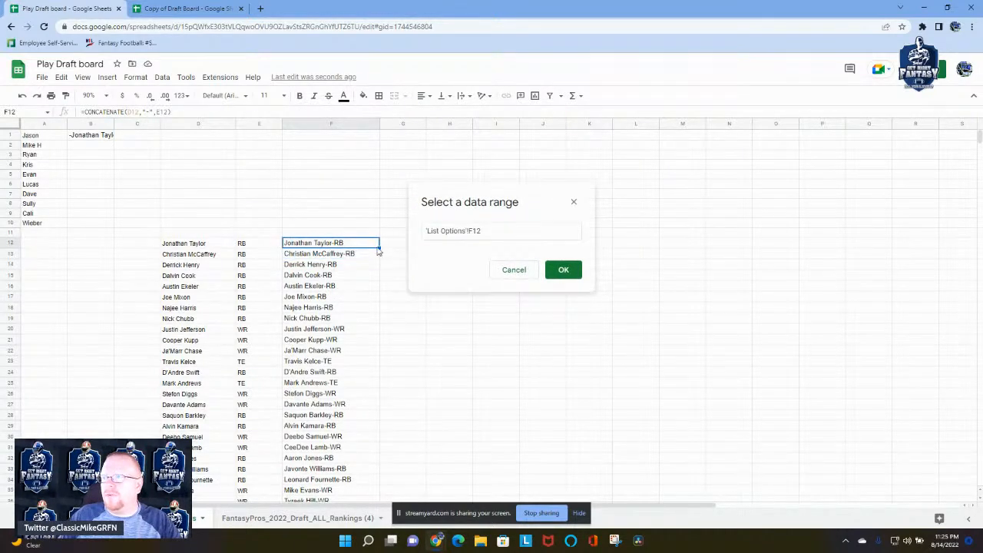
{"action": "left_click_drag", "start_coordinate": [349, 257], "coordinate": [357, 201]}
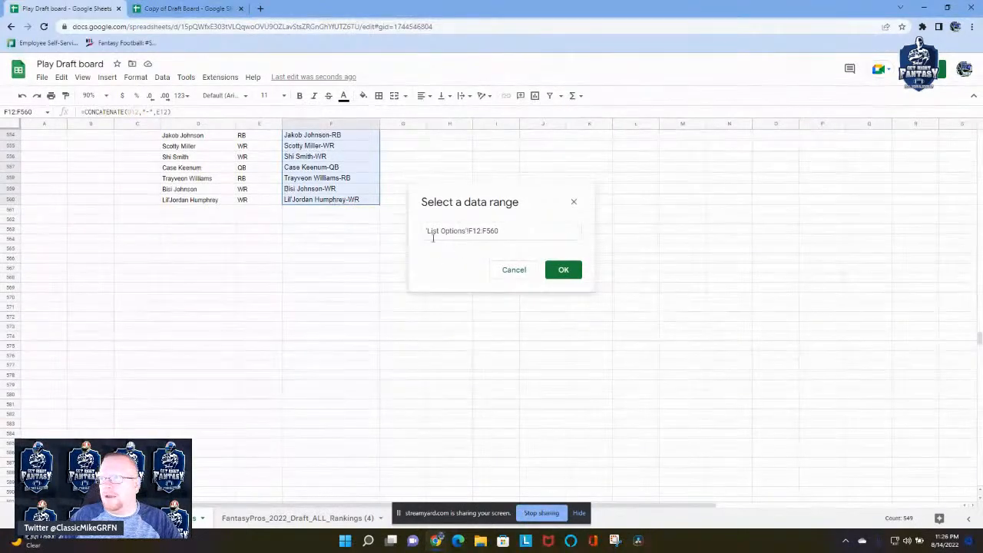
{"action": "left_click", "coordinate": [563, 270]}
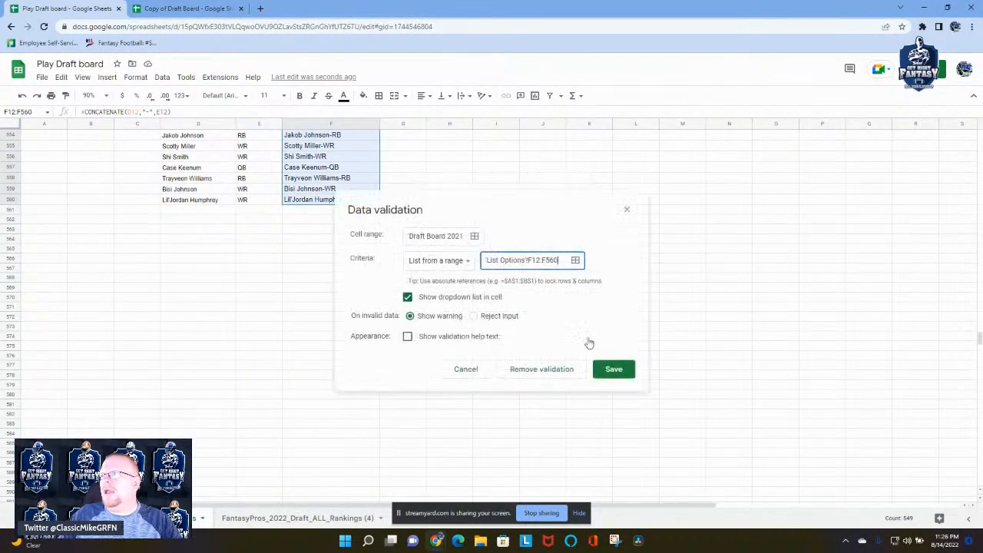
{"action": "left_click", "coordinate": [613, 369]}
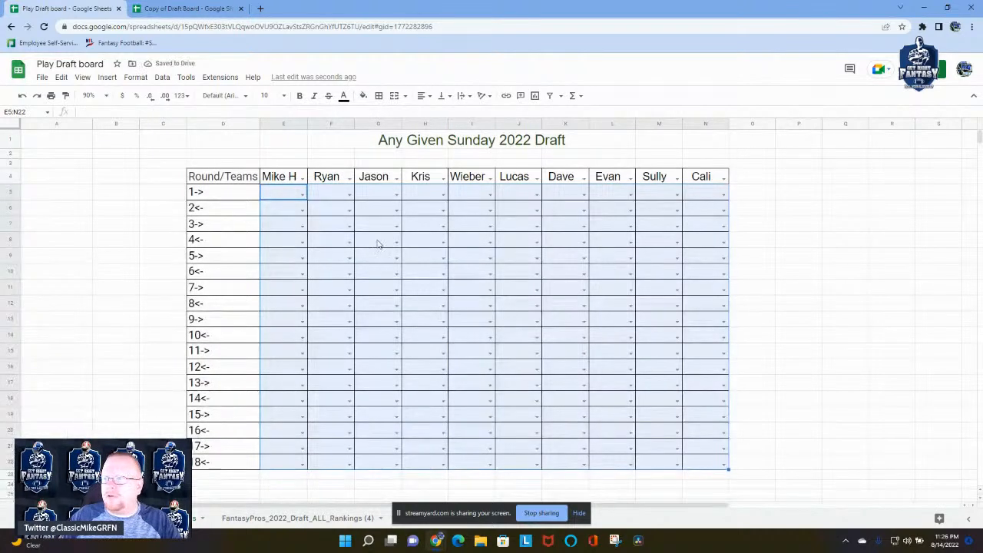
- Choose Jonathan Taylor-RB in F7 from its dropdown and apply text wrapping to pick cells E5:N22
{"action": "left_click", "coordinate": [349, 227]}
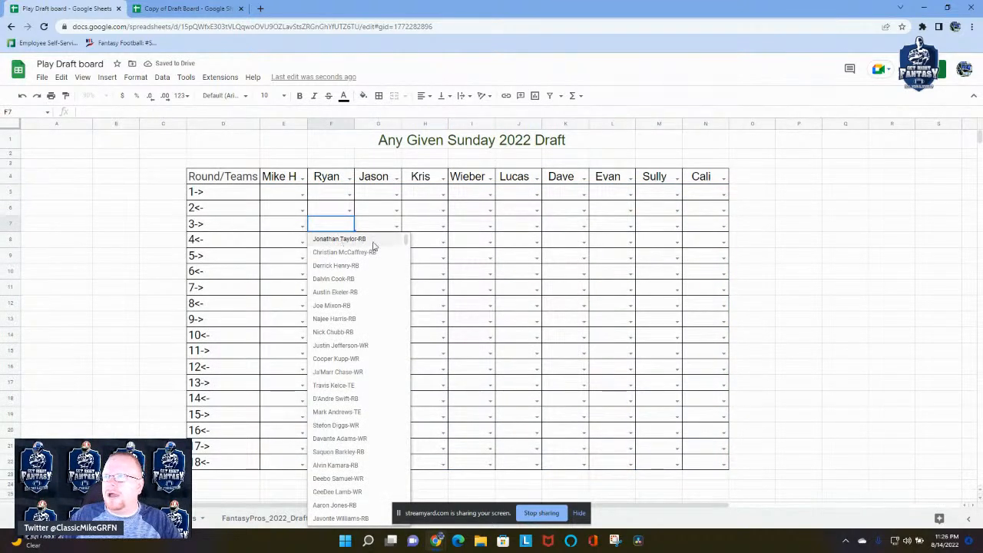
{"action": "left_click", "coordinate": [340, 237]}
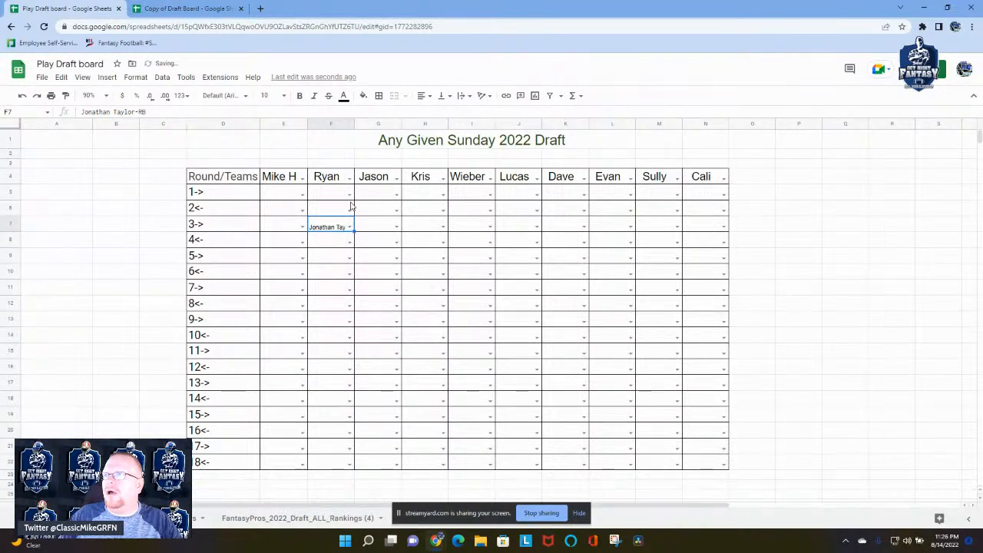
{"action": "left_click", "coordinate": [287, 194]}
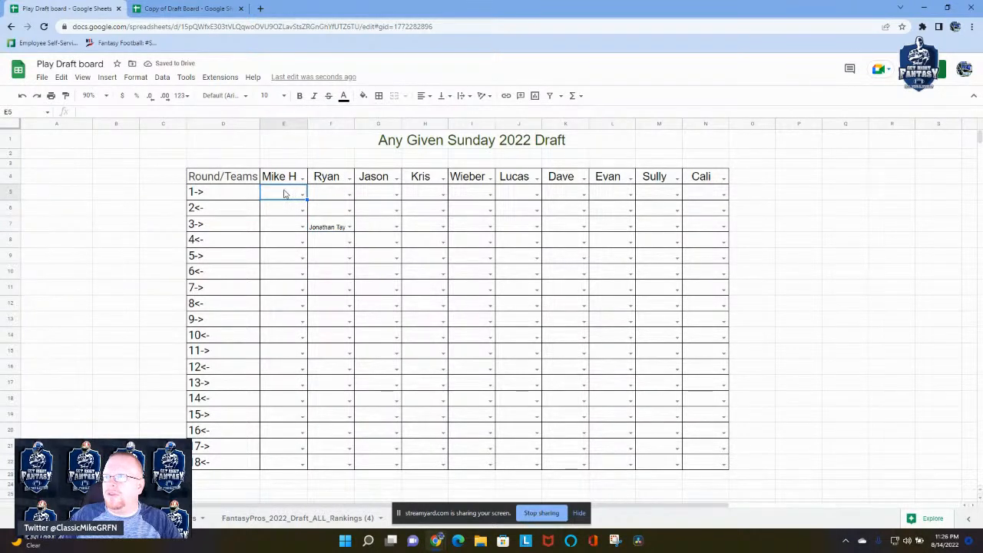
{"action": "mouse_move", "coordinate": [278, 198]}
{"action": "left_mouse_down"}
{"action": "mouse_move", "coordinate": [570, 274]}
{"action": "mouse_move", "coordinate": [705, 470]}
{"action": "left_mouse_up"}
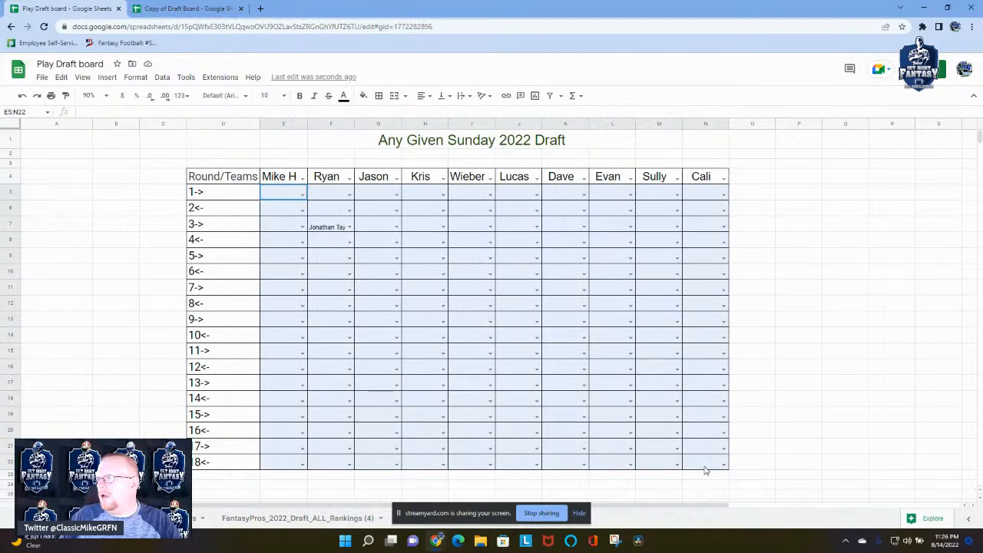
{"action": "left_click", "coordinate": [464, 100]}
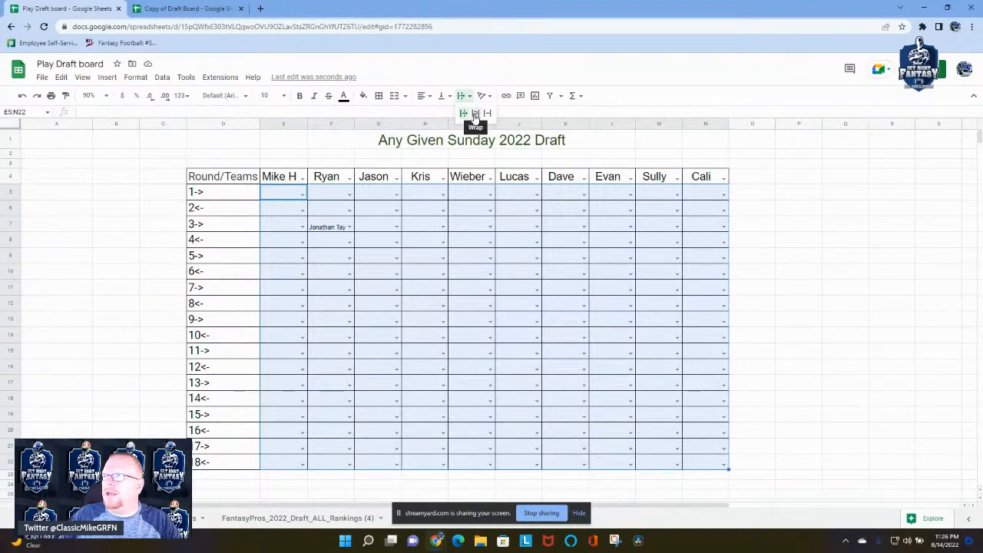
{"action": "left_click", "coordinate": [476, 116]}
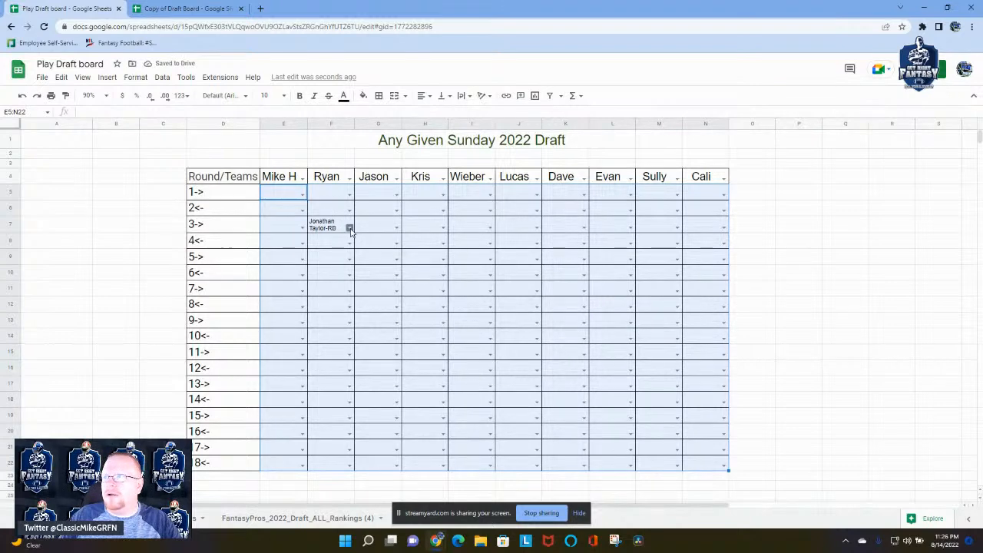
- Try font sizes 18 and 14 on pick cells E5:N22, then settle on size 12
{"action": "left_click", "coordinate": [327, 227]}
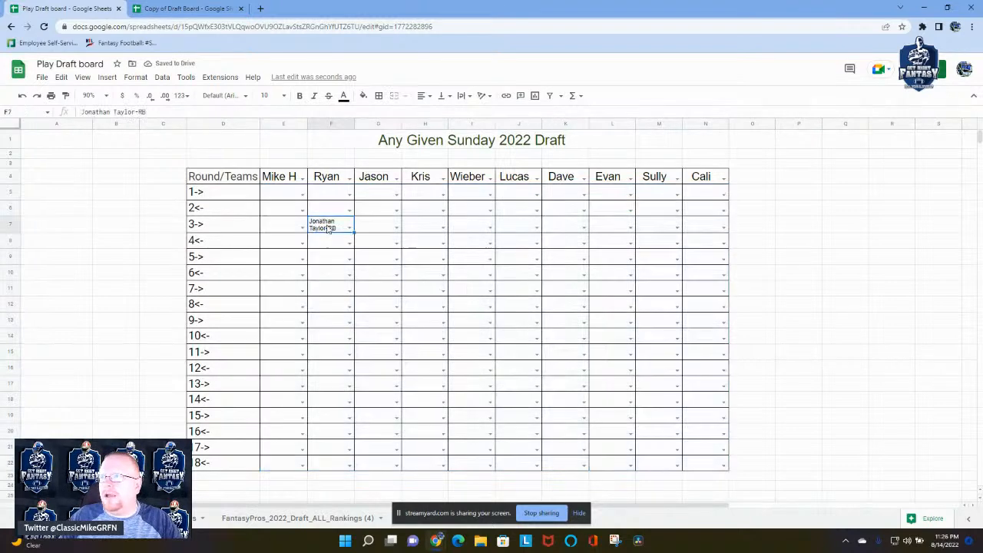
{"action": "left_click_drag", "start_coordinate": [290, 194], "coordinate": [713, 463]}
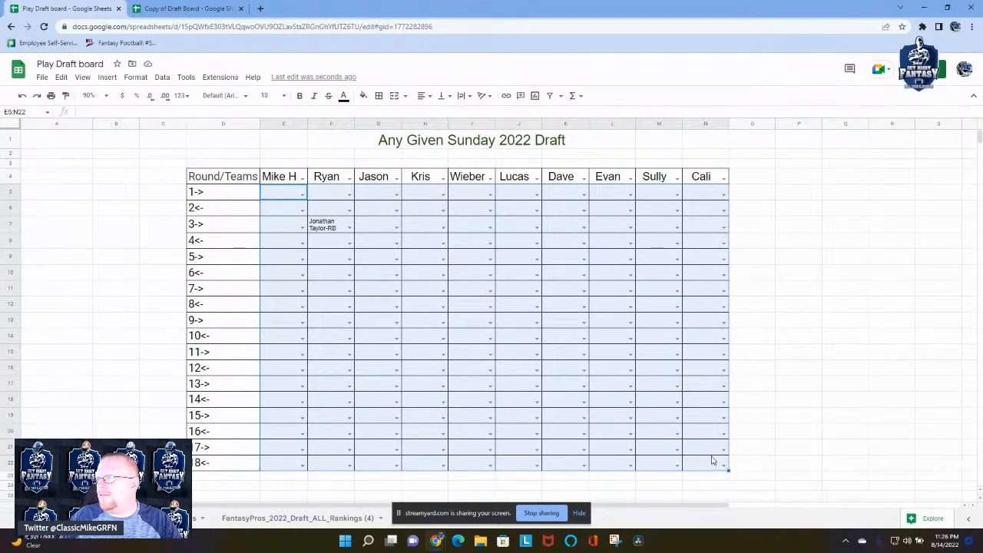
{"action": "left_click", "coordinate": [283, 95]}
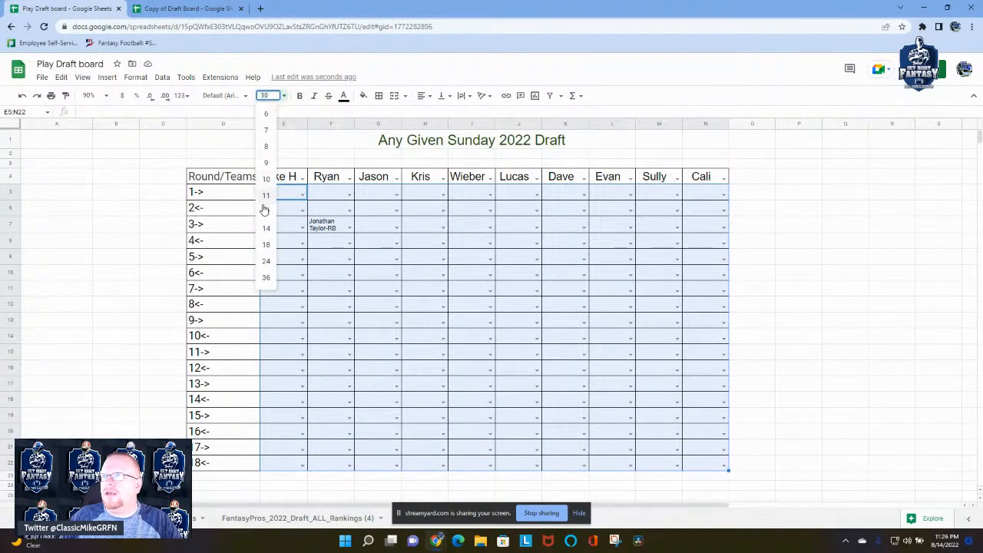
{"action": "left_click", "coordinate": [268, 245]}
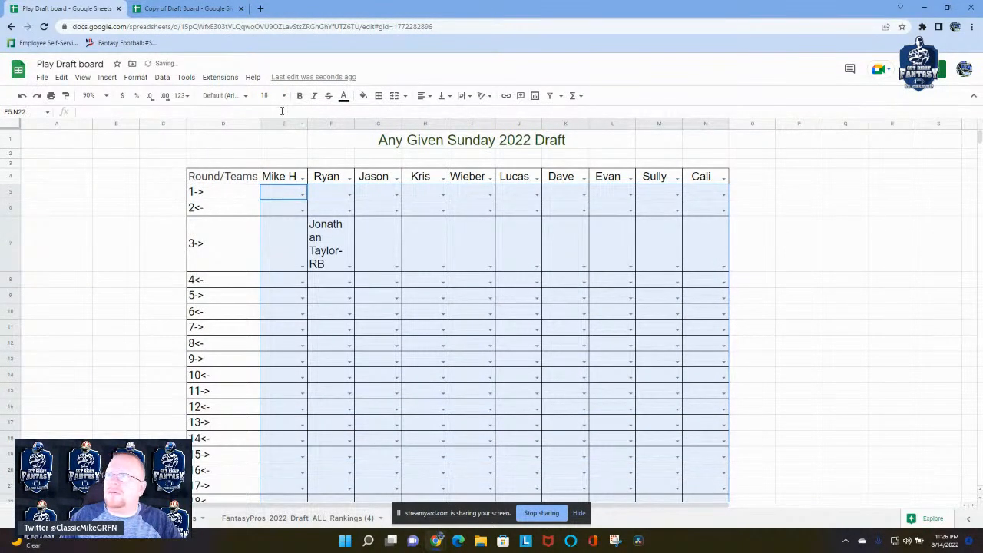
{"action": "left_click", "coordinate": [283, 95]}
{"action": "left_click", "coordinate": [268, 230]}
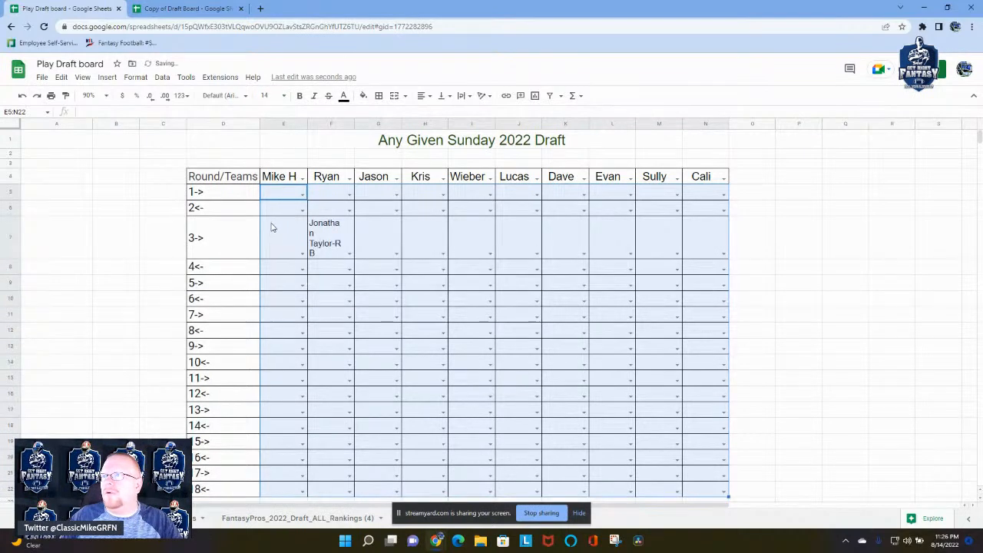
{"action": "left_click", "coordinate": [283, 95]}
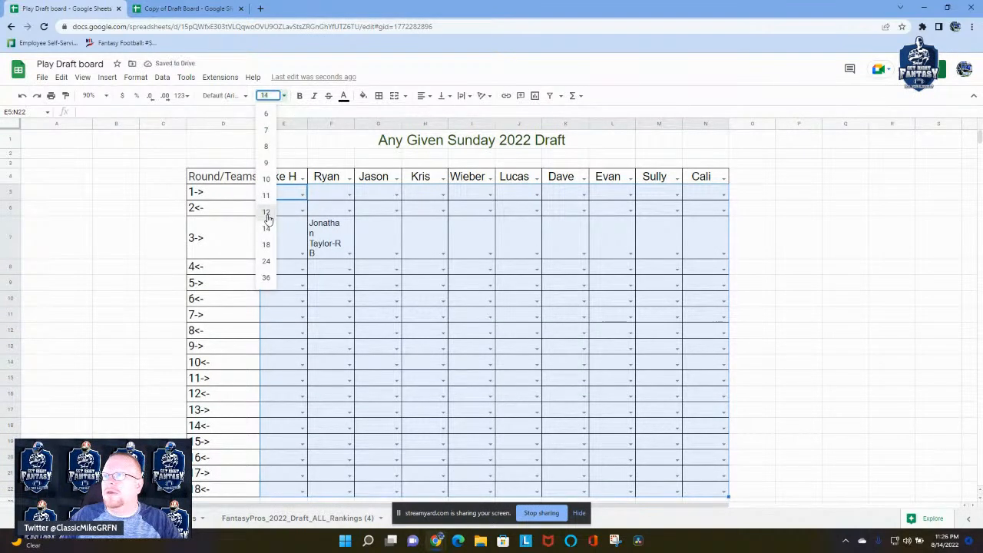
{"action": "left_click", "coordinate": [266, 213]}
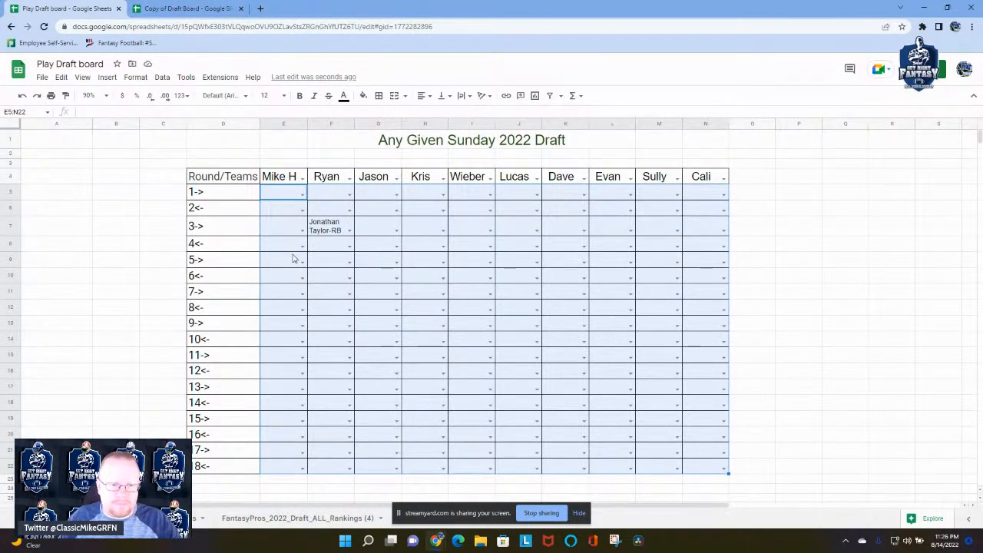
- Clear the Jonathan Taylor-RB test pick from F7
{"action": "left_click", "coordinate": [384, 244]}
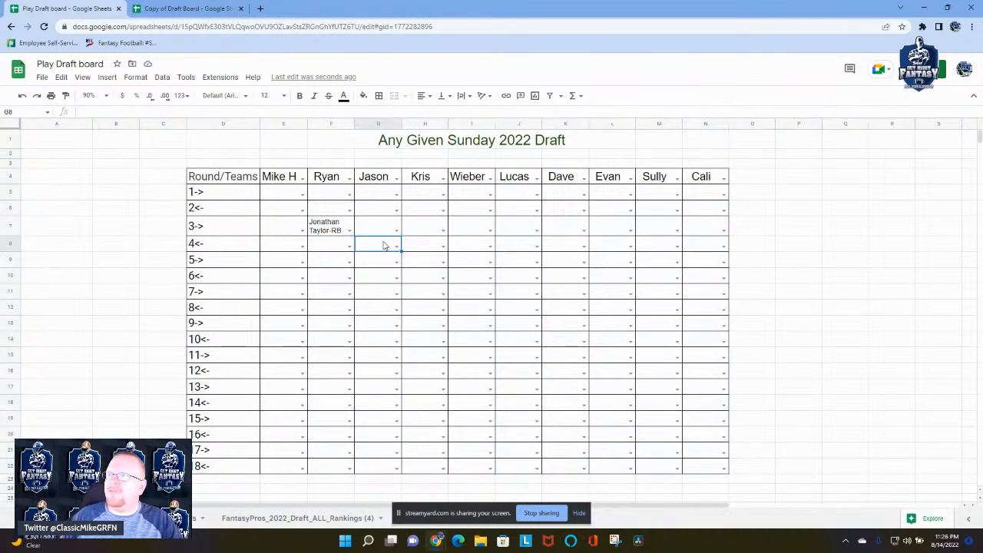
{"action": "left_click", "coordinate": [331, 229]}
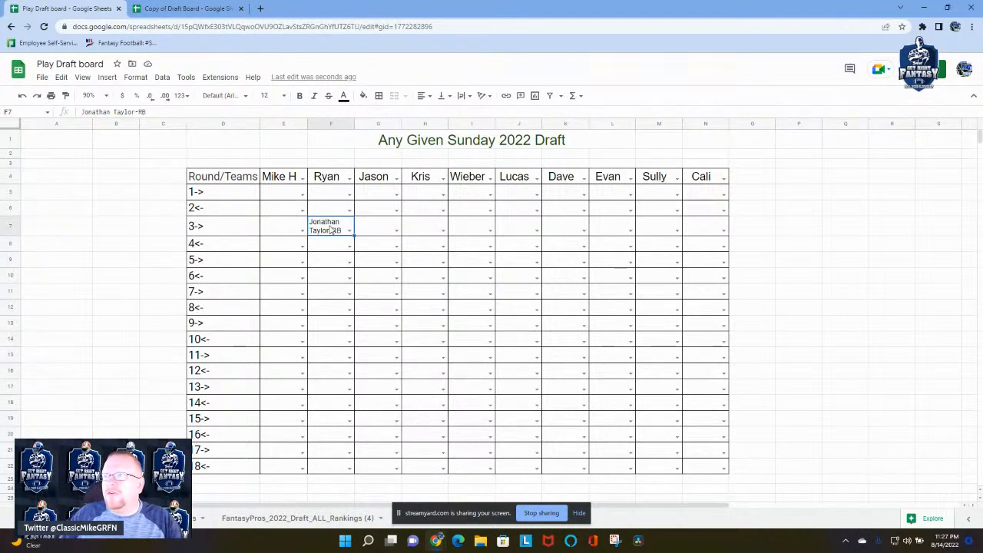
{"action": "key", "text": "Delete"}
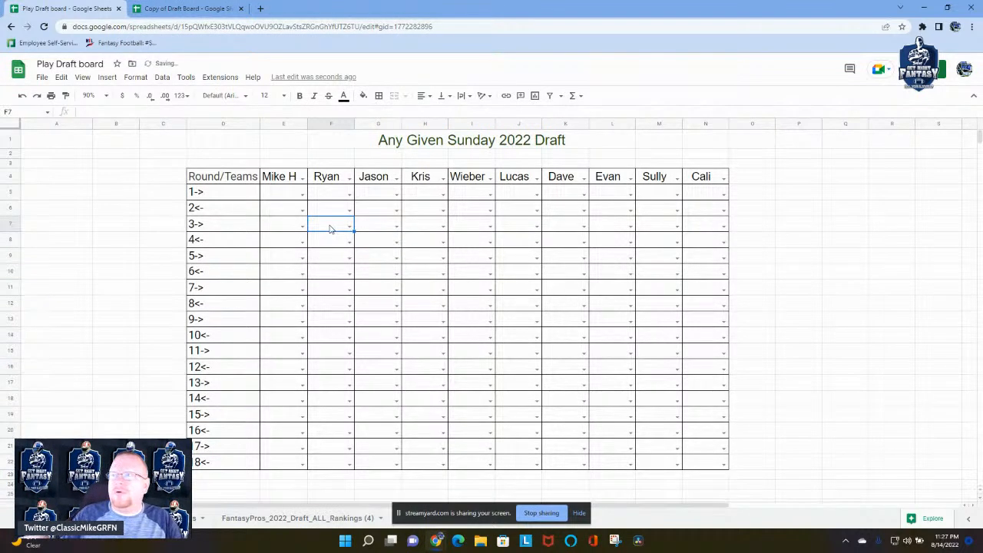
- Start a conditional format rule for pick cells E5:N22 with the condition Text is exactly
{"action": "left_click", "coordinate": [287, 196]}
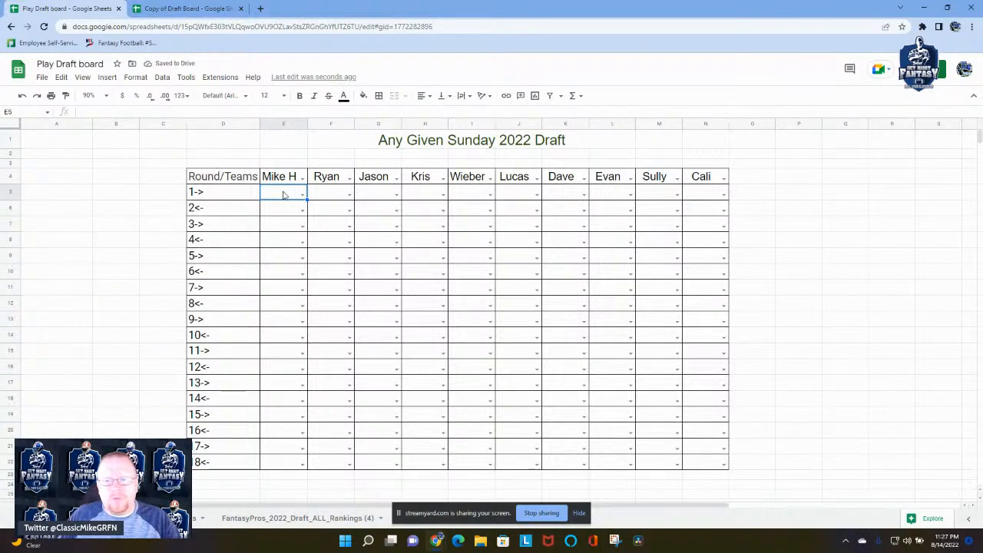
{"action": "left_click_drag", "start_coordinate": [282, 195], "coordinate": [713, 460]}
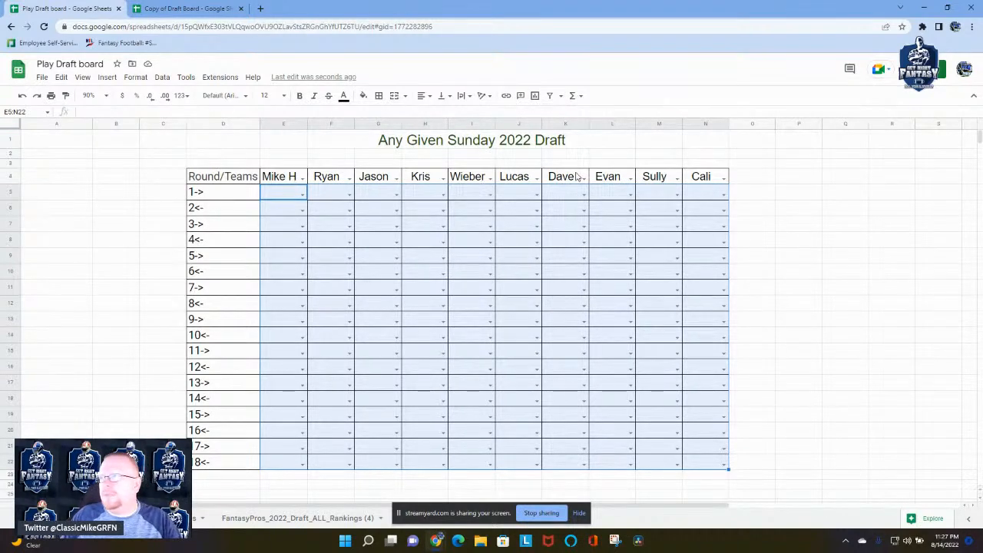
{"action": "left_click", "coordinate": [135, 77]}
{"action": "left_click", "coordinate": [178, 254]}
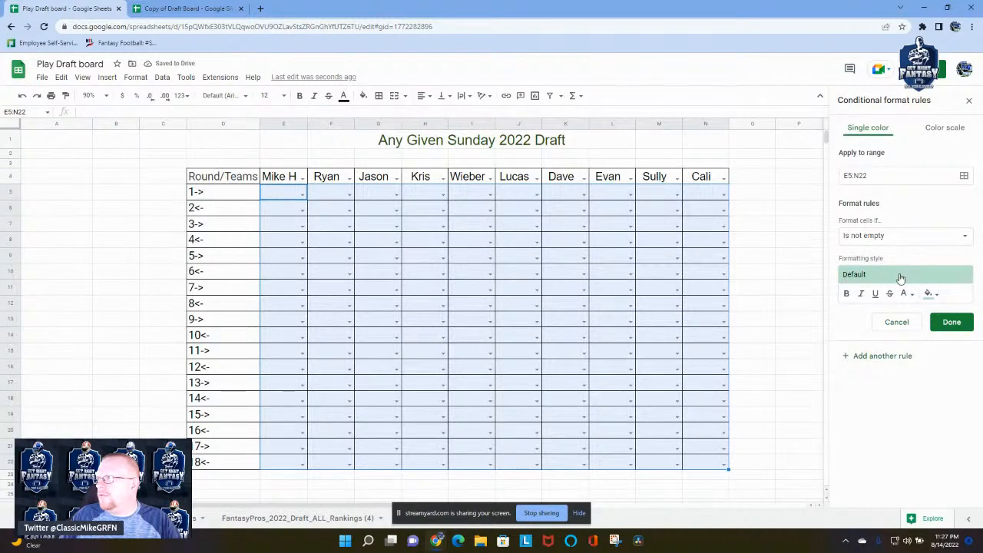
{"action": "left_click", "coordinate": [906, 243]}
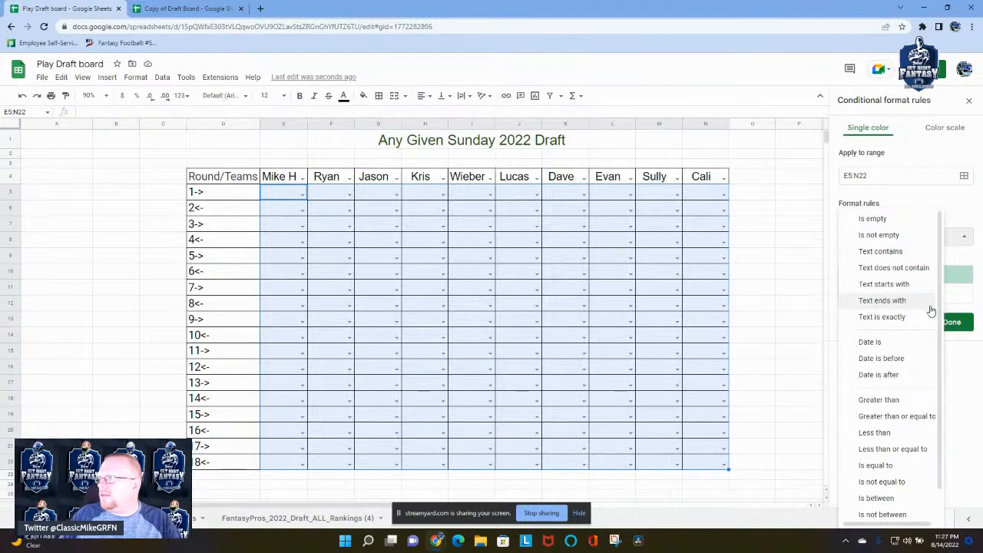
{"action": "left_click", "coordinate": [889, 320]}
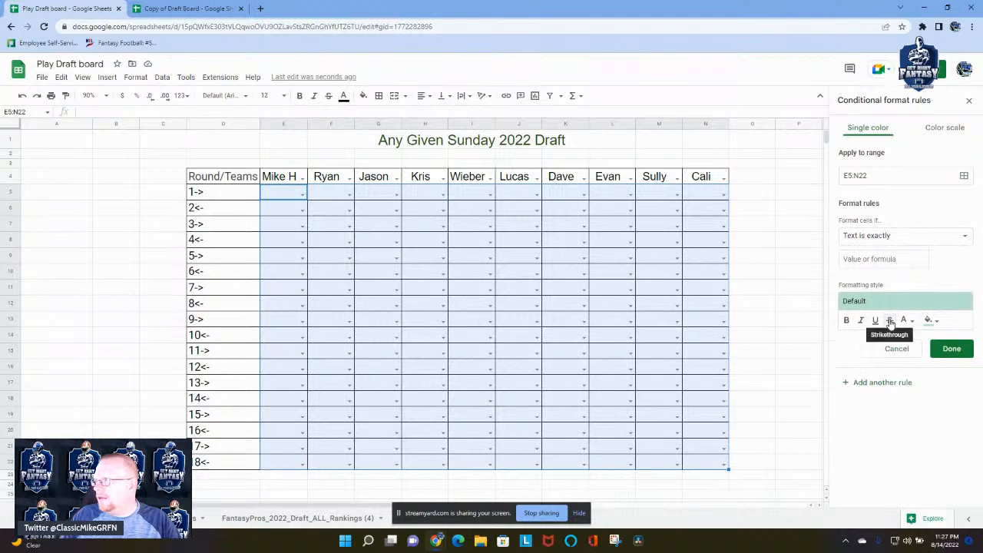
- Give the conditional format rule a black fill with bold red text
{"action": "left_click", "coordinate": [930, 321]}
{"action": "left_click", "coordinate": [827, 351]}
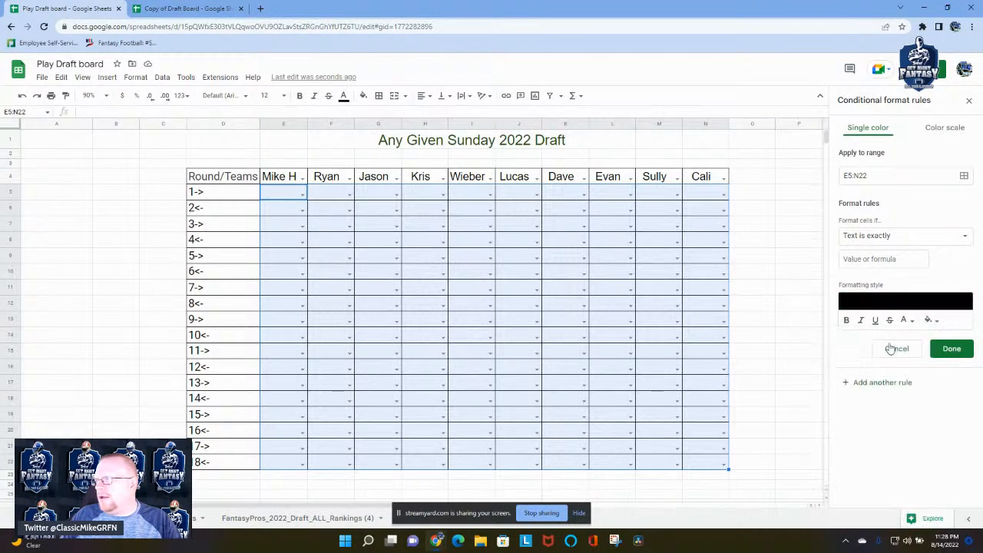
{"action": "left_click", "coordinate": [906, 320]}
{"action": "left_click", "coordinate": [836, 352]}
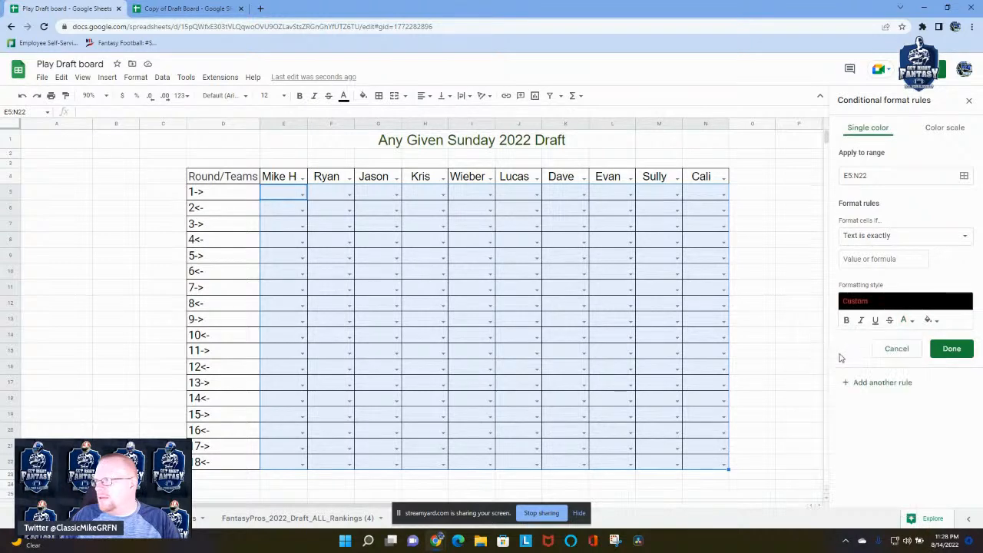
{"action": "left_click", "coordinate": [846, 320]}
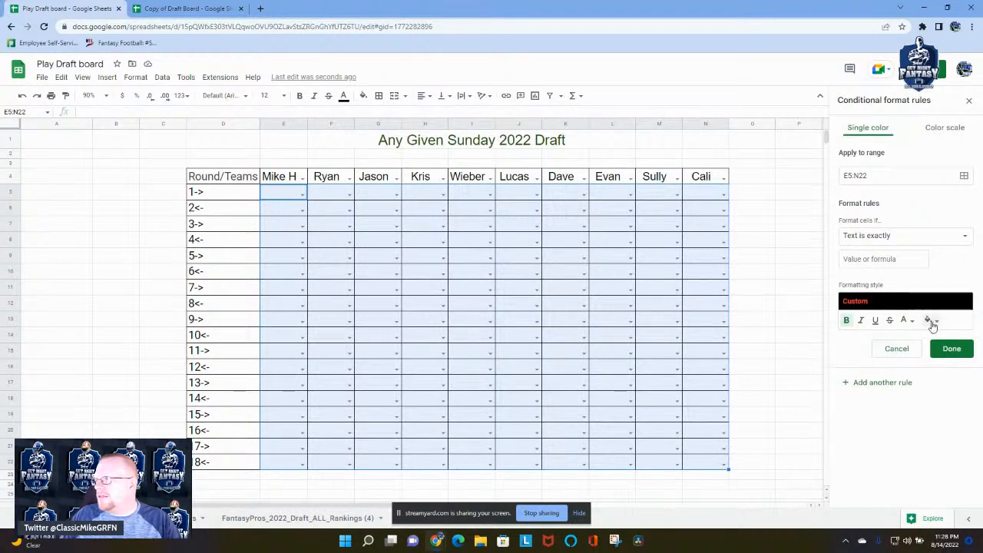
{"action": "left_click", "coordinate": [927, 321]}
{"action": "left_click", "coordinate": [903, 320]}
{"action": "left_click", "coordinate": [904, 322]}
{"action": "left_click", "coordinate": [904, 323]}
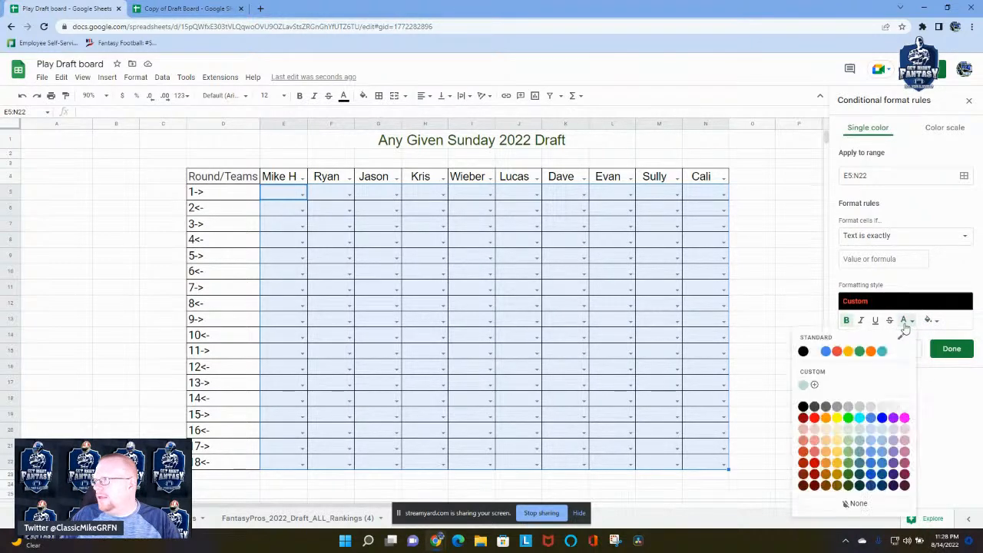
{"action": "left_click", "coordinate": [816, 418]}
{"action": "left_click", "coordinate": [952, 348]}
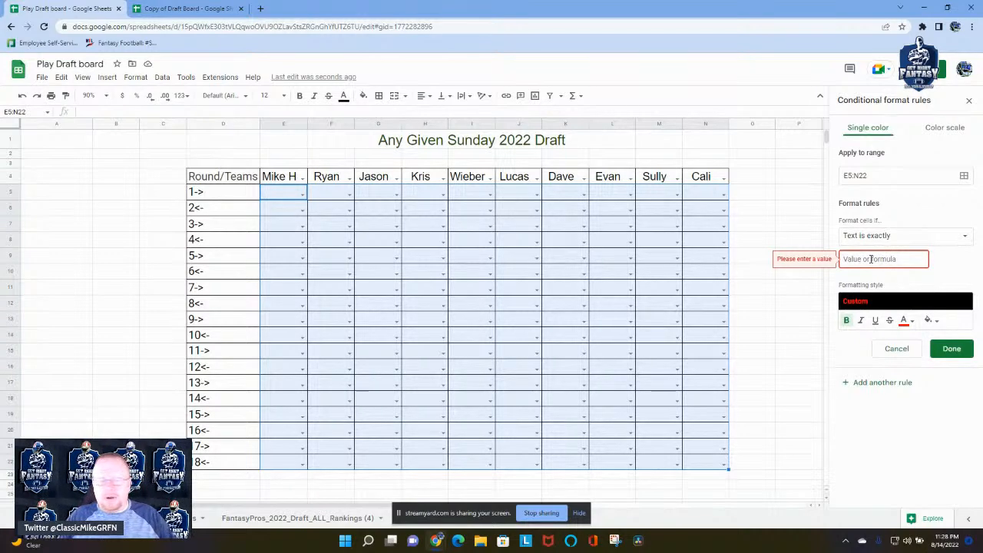
- Enter Joe Mixon-RB as the exact text the conditional format rule matches
{"action": "left_click", "coordinate": [869, 259]}
{"action": "type", "text": "Joe"}
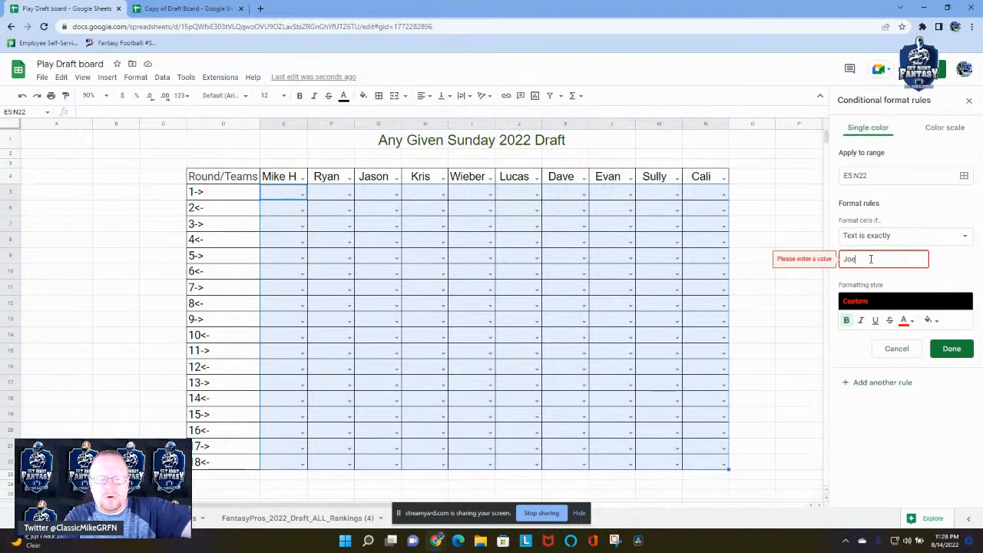
{"action": "type", "text": " Mixon-RB"}
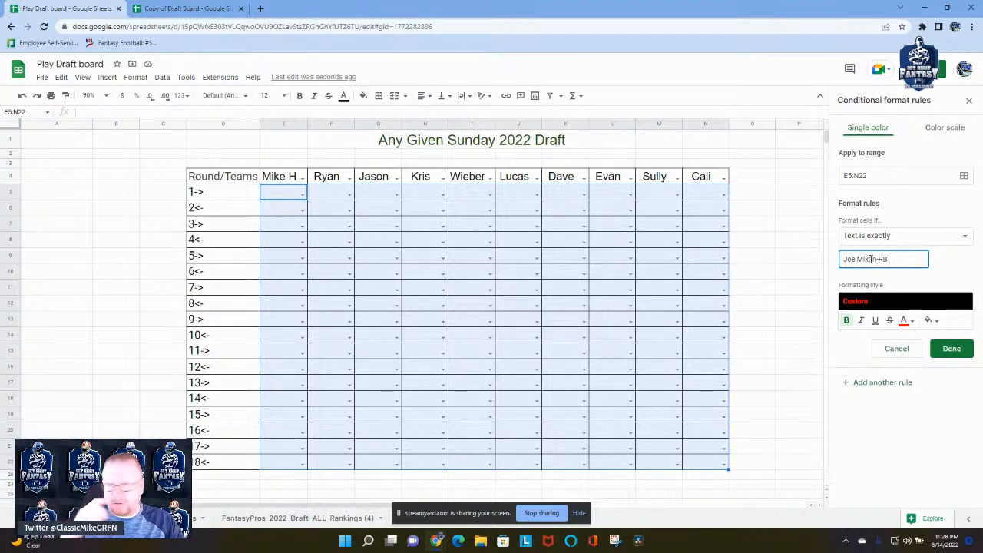
- Save the Joe Mixon-RB rule and add another rule for E5:N22 with the condition Text is exactly Stefon Diggs-WR
{"action": "left_click", "coordinate": [952, 350]}
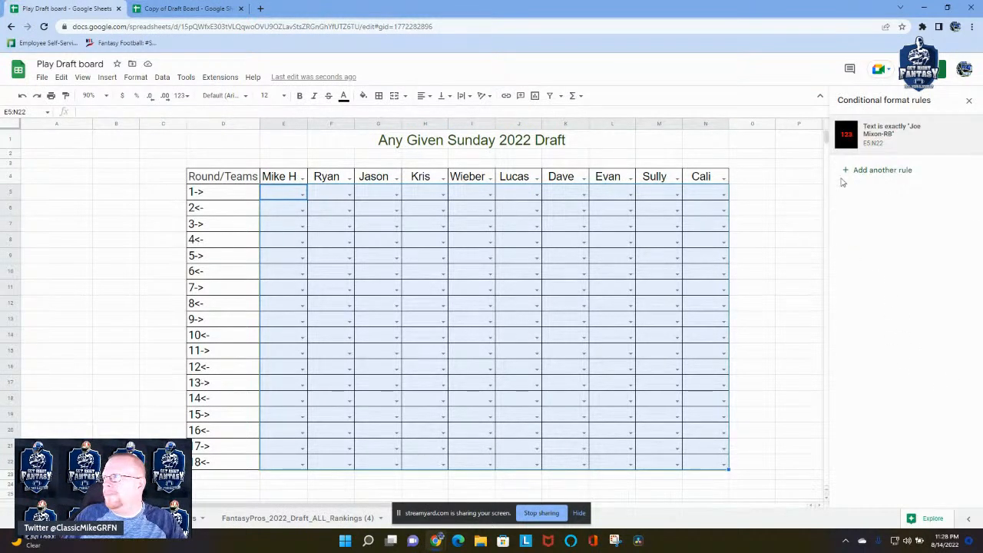
{"action": "left_click", "coordinate": [882, 170]}
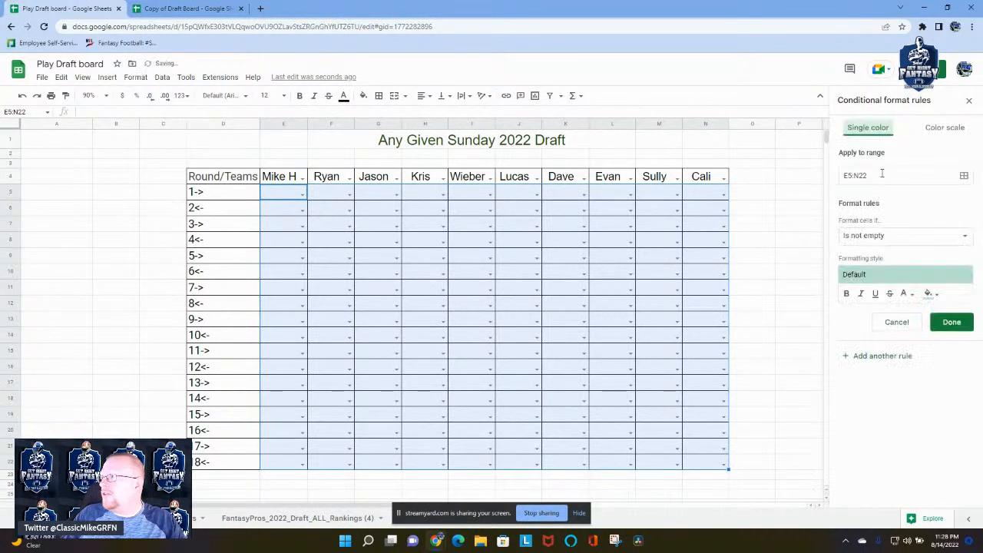
{"action": "left_click", "coordinate": [880, 240]}
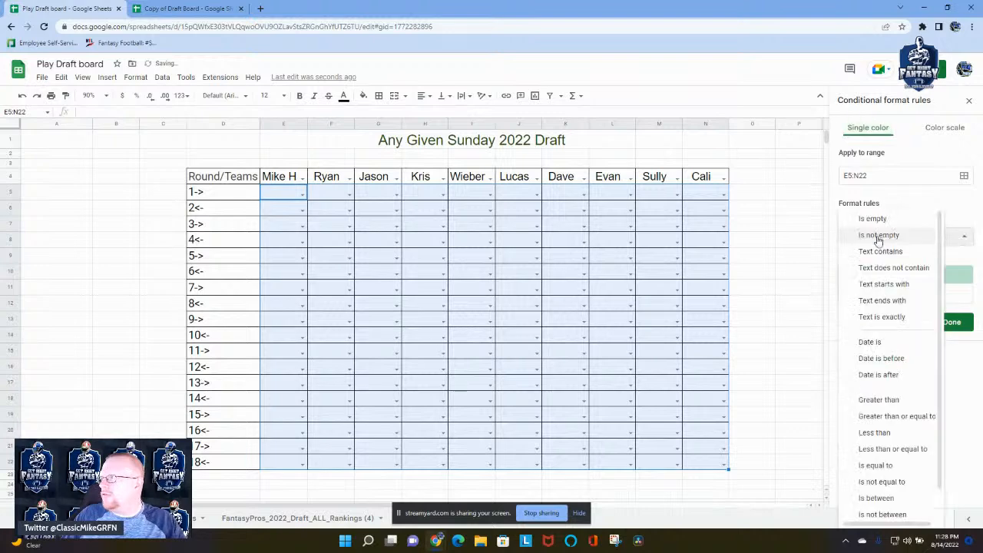
{"action": "left_click", "coordinate": [884, 323]}
{"action": "left_click", "coordinate": [870, 259]}
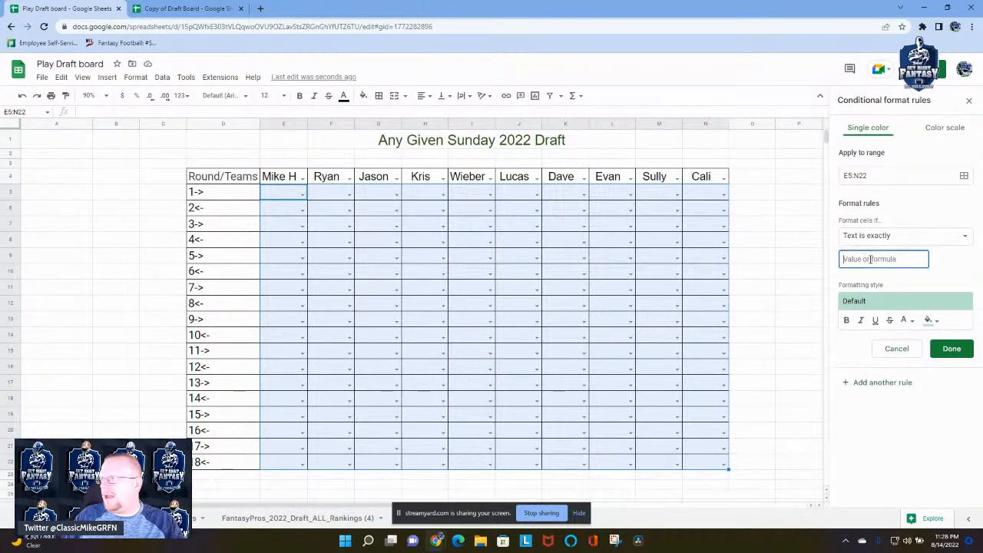
{"action": "type", "text": "St"}
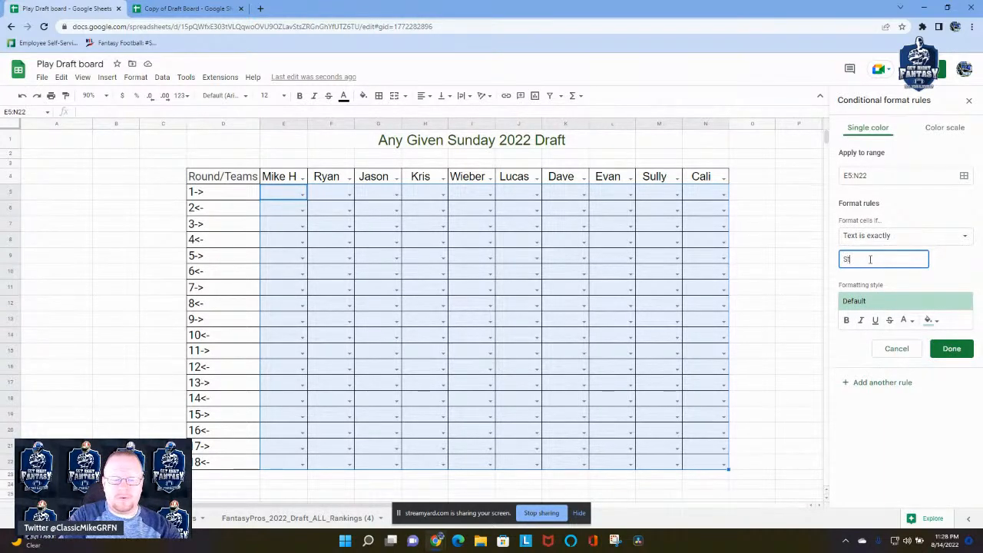
{"action": "type", "text": "efon Diggs-WR"}
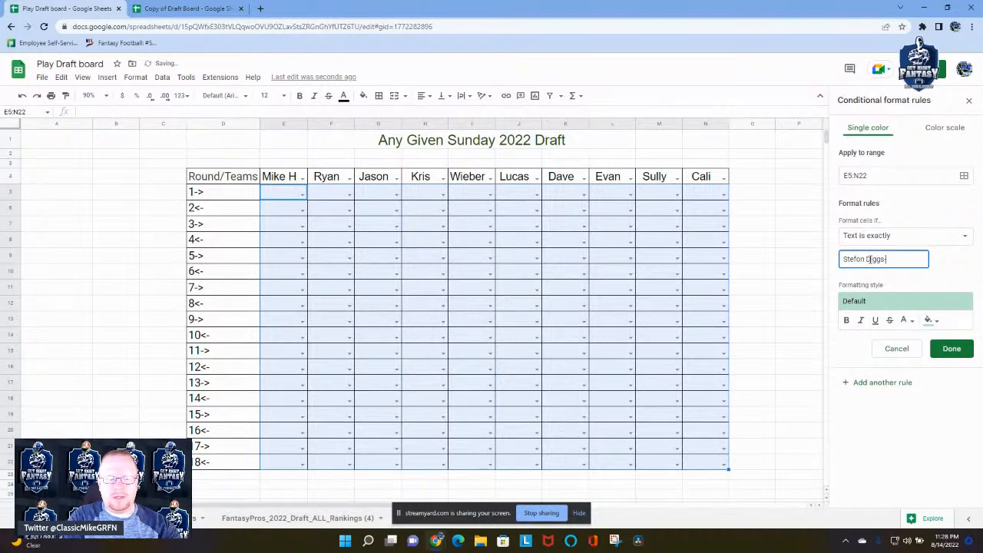
- Give the Stefon Diggs-WR rule a black fill with red text and save it
{"action": "left_click", "coordinate": [905, 321]}
{"action": "left_click", "coordinate": [803, 351]}
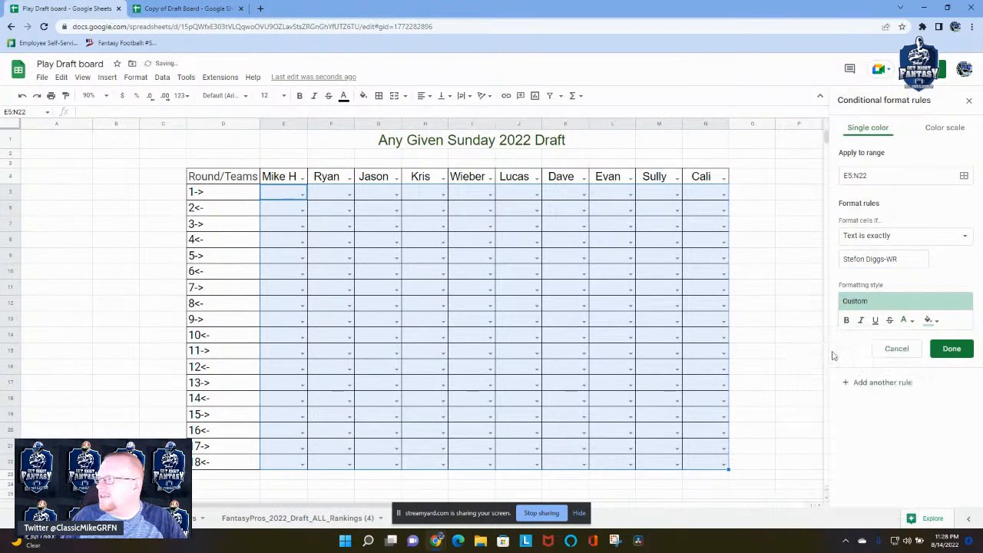
{"action": "left_click", "coordinate": [929, 320]}
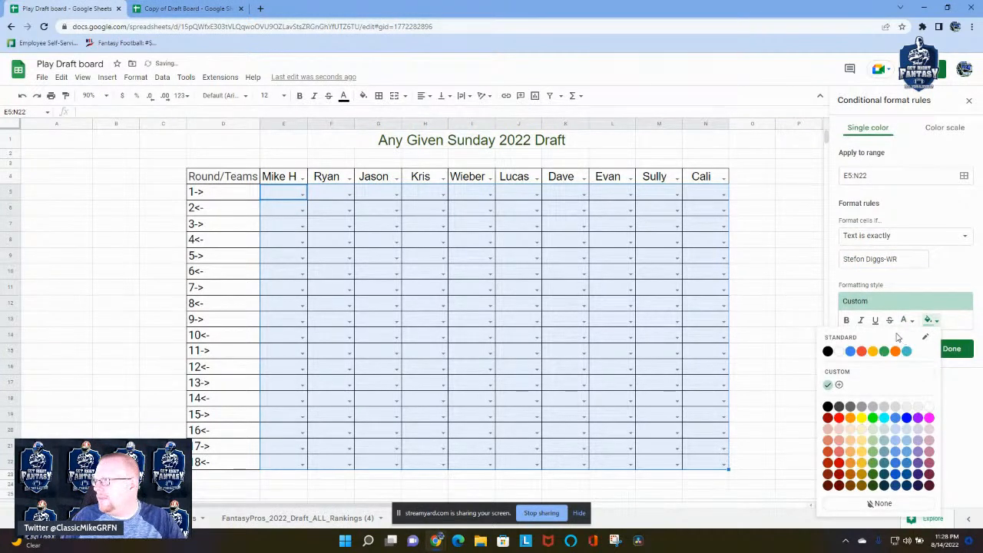
{"action": "left_click", "coordinate": [838, 419]}
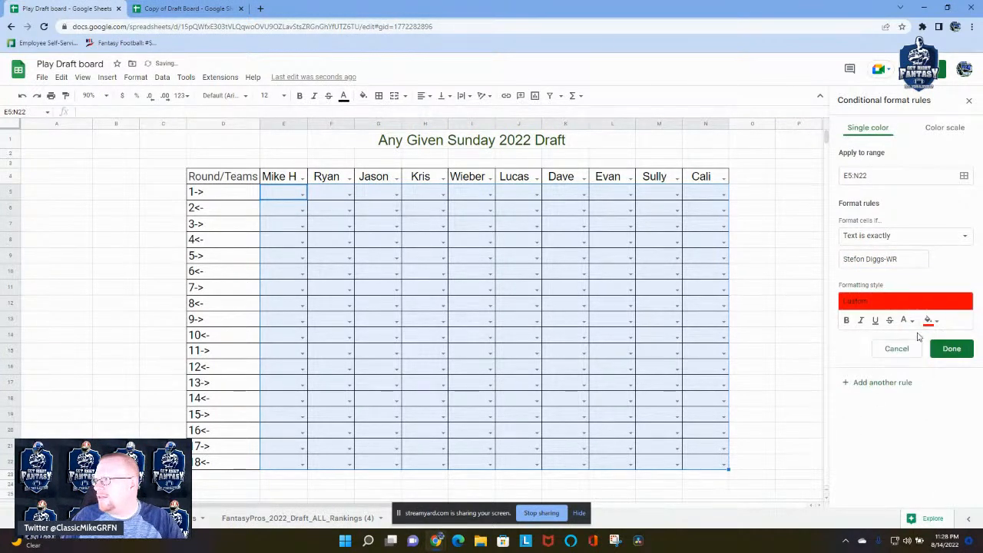
{"action": "left_click", "coordinate": [929, 320]}
{"action": "left_click", "coordinate": [826, 351]}
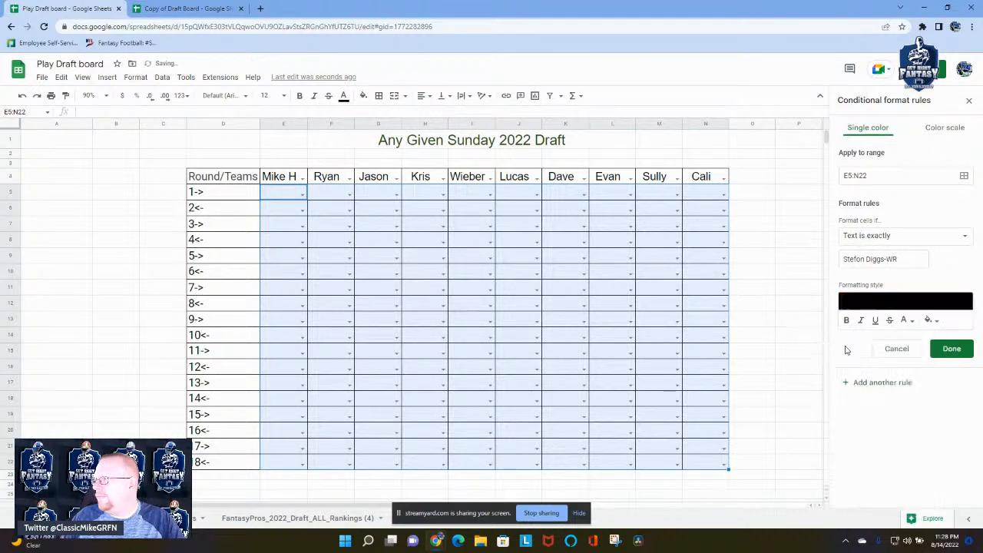
{"action": "left_click", "coordinate": [906, 320]}
{"action": "left_click", "coordinate": [803, 351]}
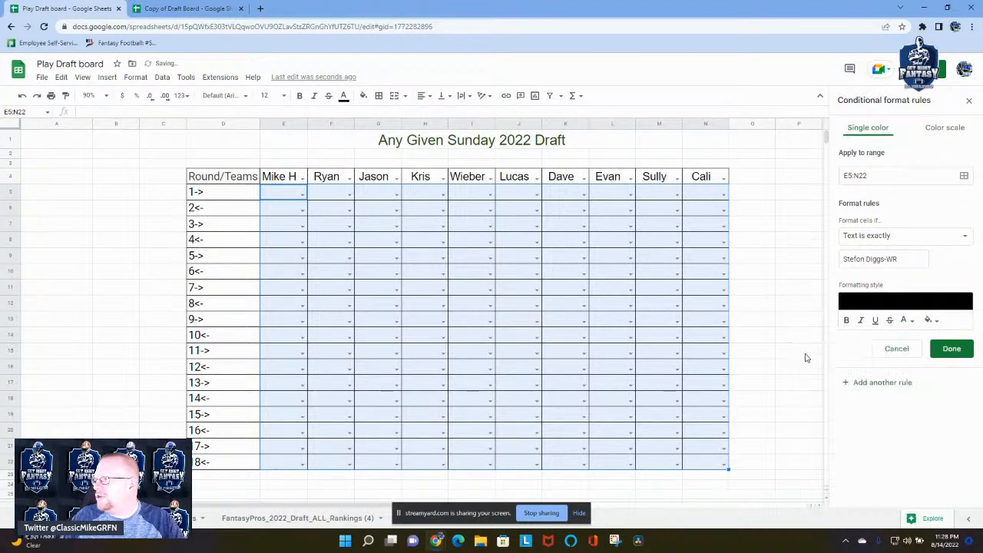
{"action": "left_click", "coordinate": [906, 320]}
{"action": "left_click", "coordinate": [814, 417]}
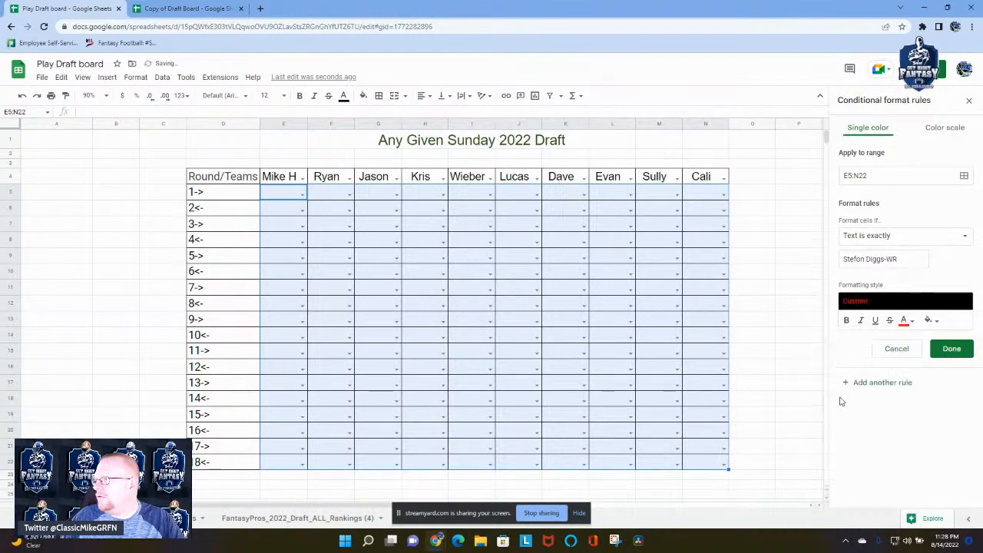
{"action": "left_click", "coordinate": [952, 350]}
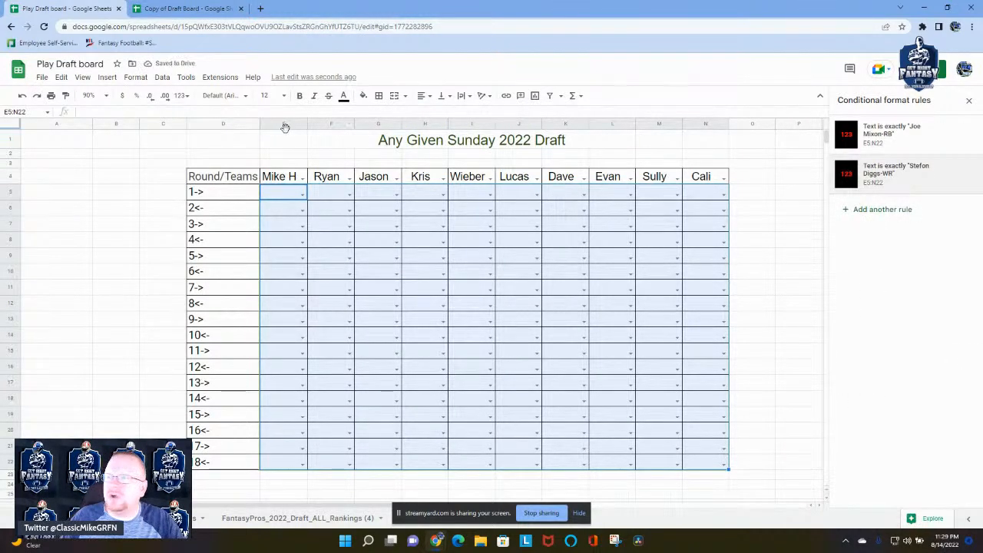
- Pick Joe Mixon-RB in E6 and Stefon Diggs-WR in E9 to test the exact-text rules
{"action": "left_click", "coordinate": [298, 210]}
{"action": "left_click", "coordinate": [301, 213]}
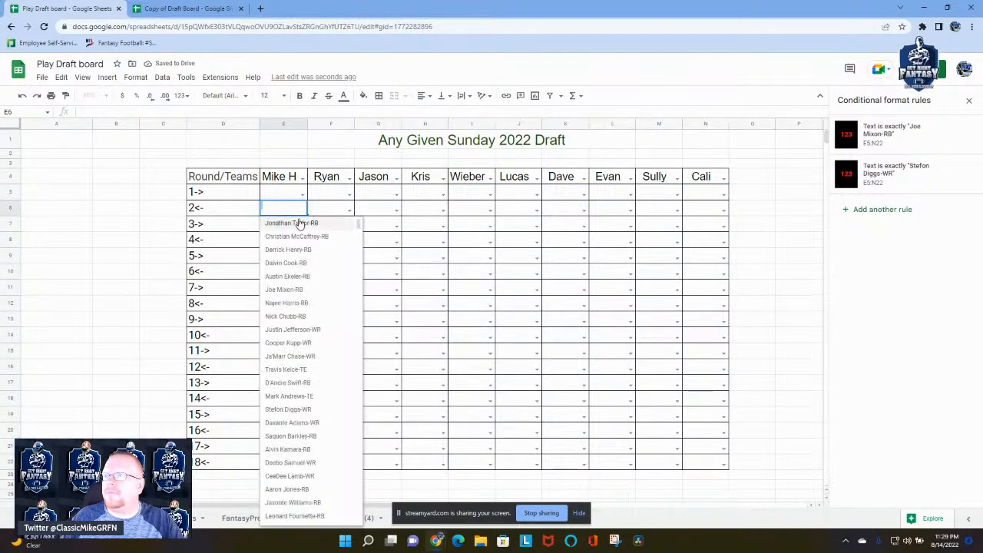
{"action": "left_click", "coordinate": [291, 289]}
{"action": "left_click", "coordinate": [292, 262]}
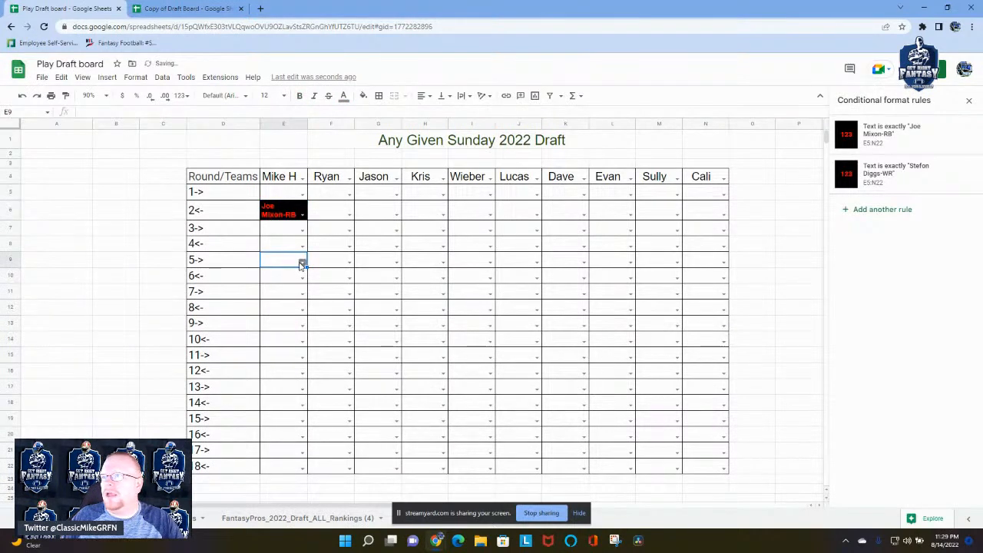
{"action": "left_click", "coordinate": [302, 262]}
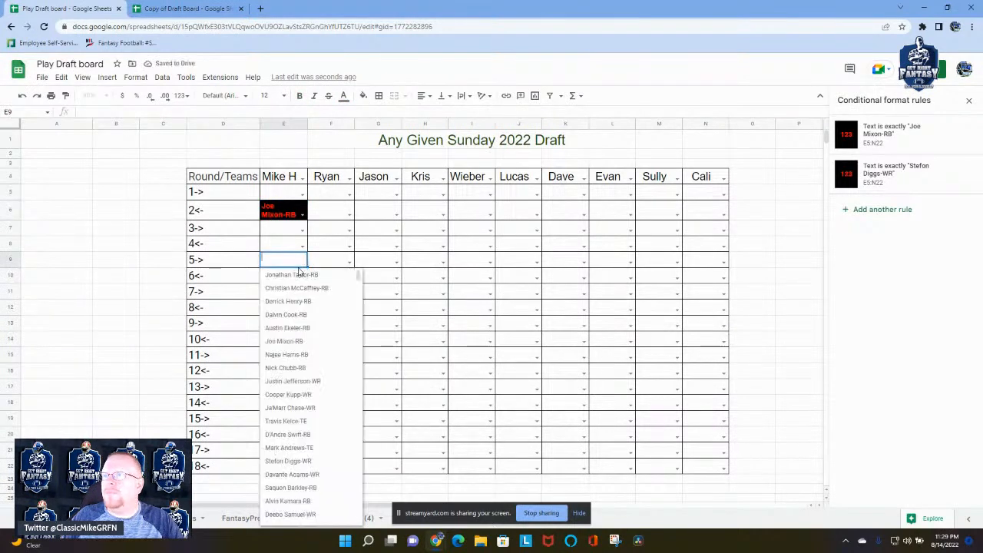
{"action": "left_click", "coordinate": [297, 462]}
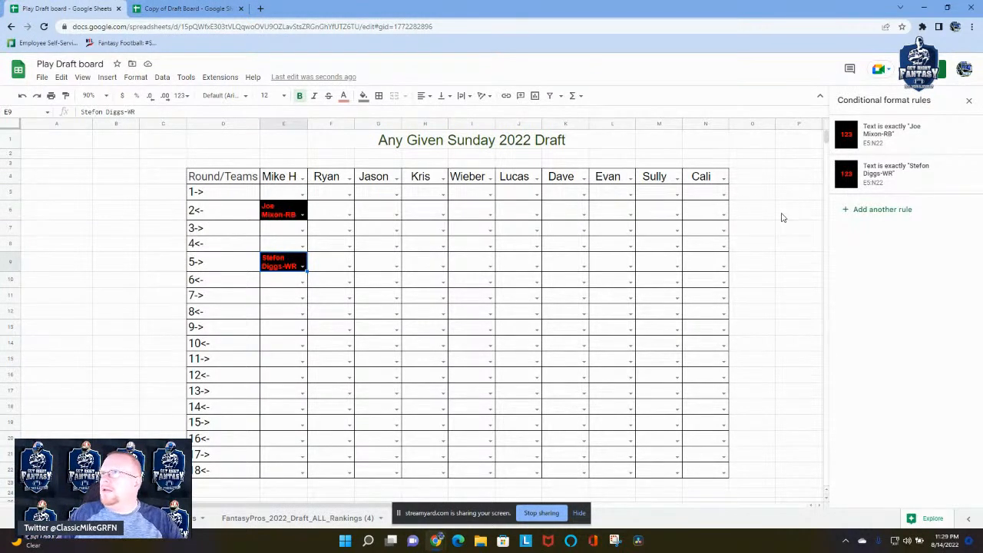
- Add a conditional format rule for pick cells E5:N22 with the condition Text ends with RB
{"action": "left_click", "coordinate": [280, 178]}
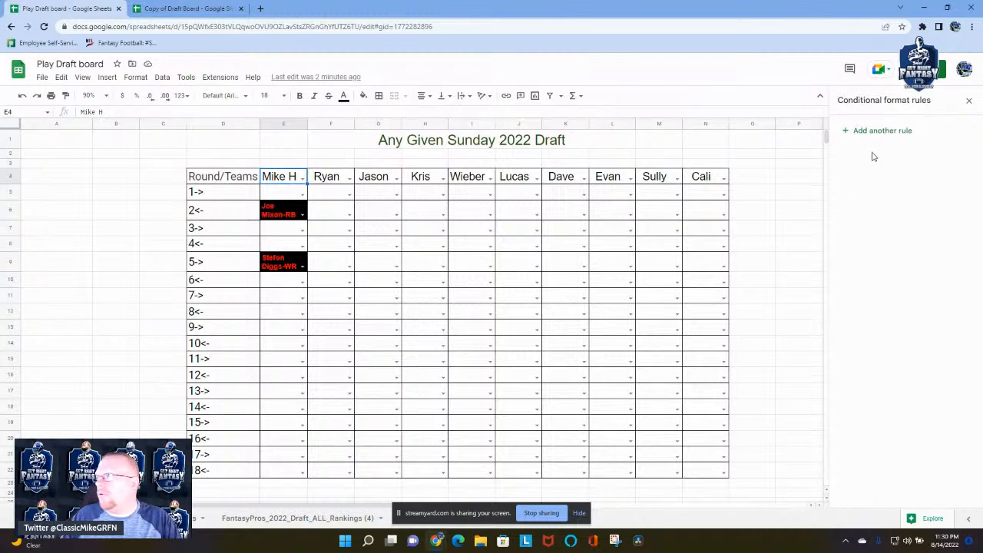
{"action": "left_click_drag", "start_coordinate": [278, 193], "coordinate": [703, 480]}
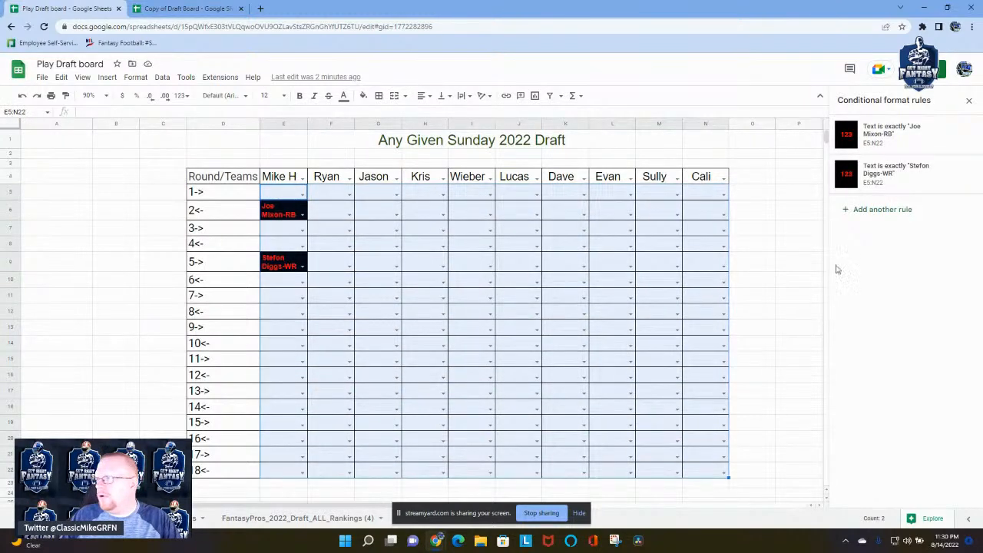
{"action": "left_click", "coordinate": [895, 218]}
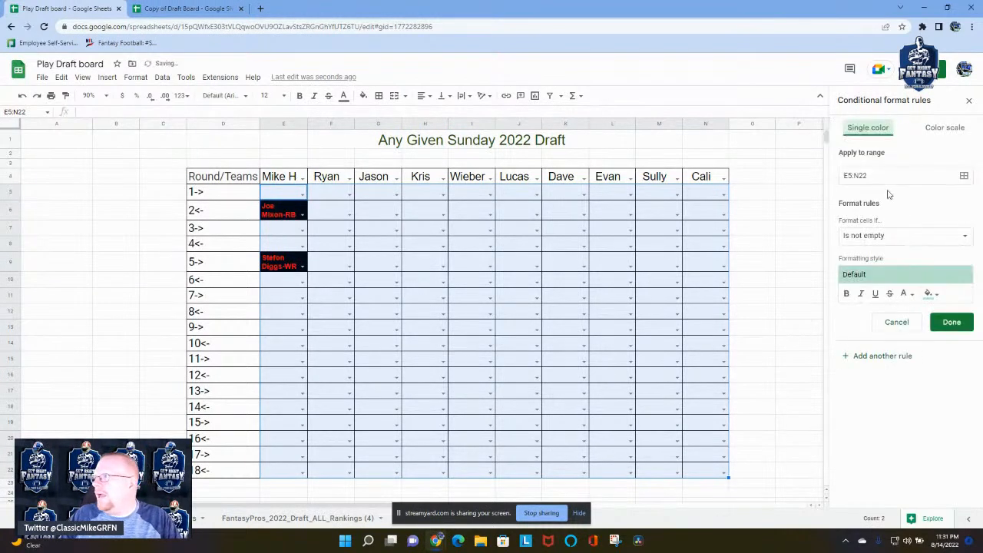
{"action": "left_click", "coordinate": [879, 236]}
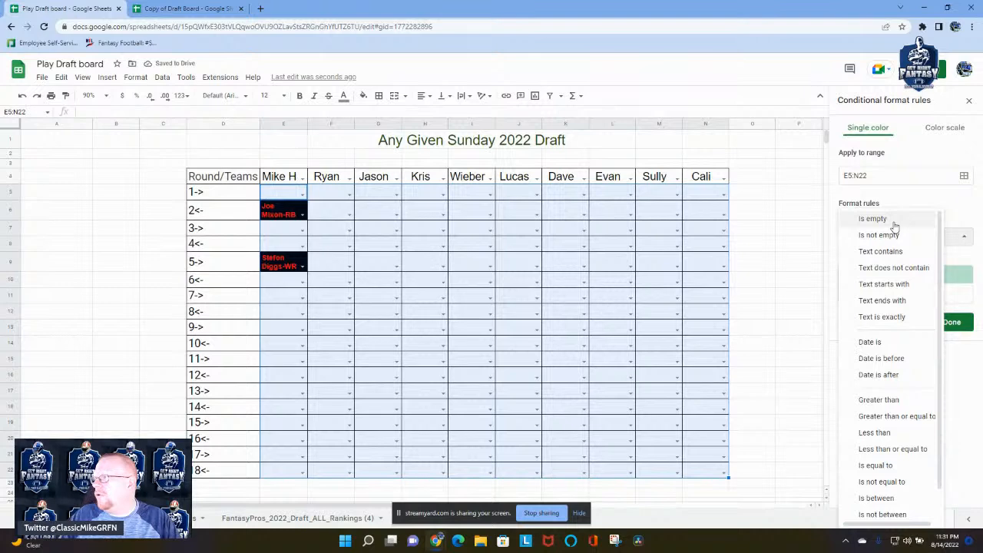
{"action": "left_click", "coordinate": [890, 300]}
{"action": "left_click", "coordinate": [886, 260]}
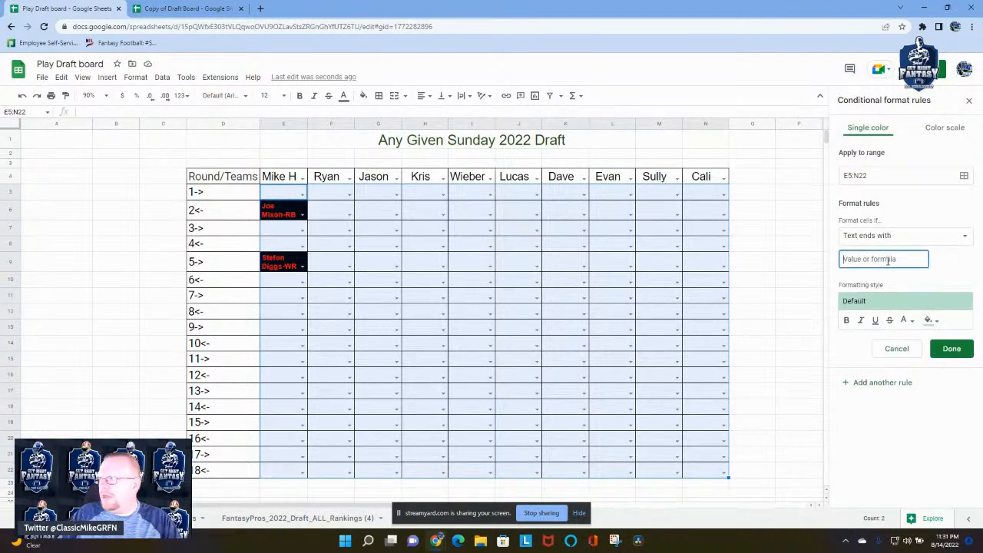
{"action": "type", "text": "RB"}
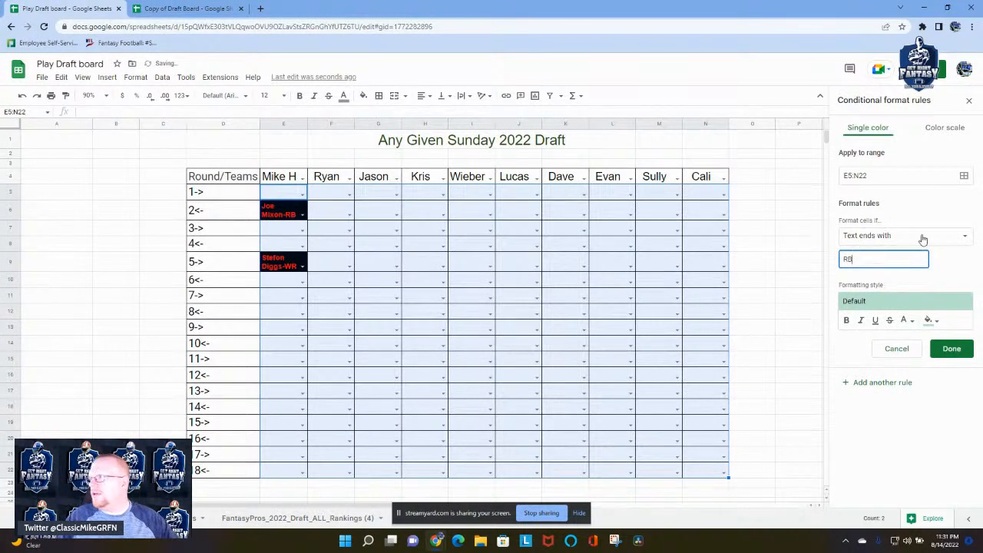
- Give the RB rule a light blue fill with white text and save it
{"action": "left_click", "coordinate": [927, 322]}
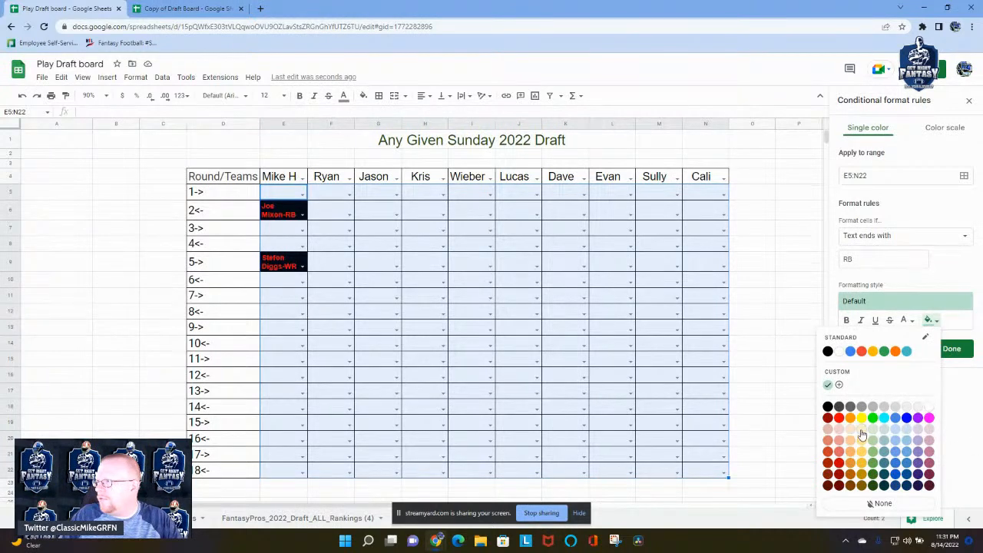
{"action": "left_click", "coordinate": [907, 440]}
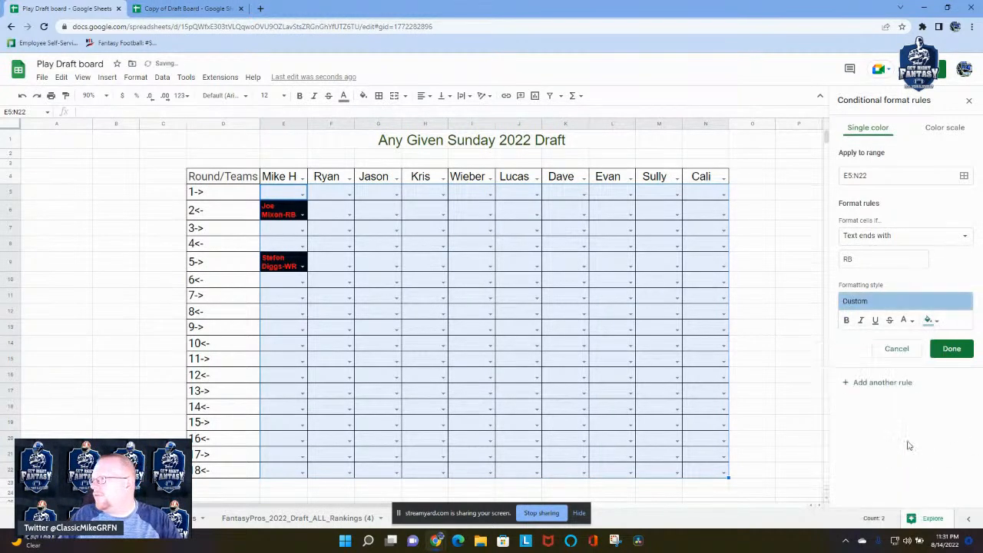
{"action": "left_click", "coordinate": [906, 321]}
{"action": "left_click", "coordinate": [818, 354]}
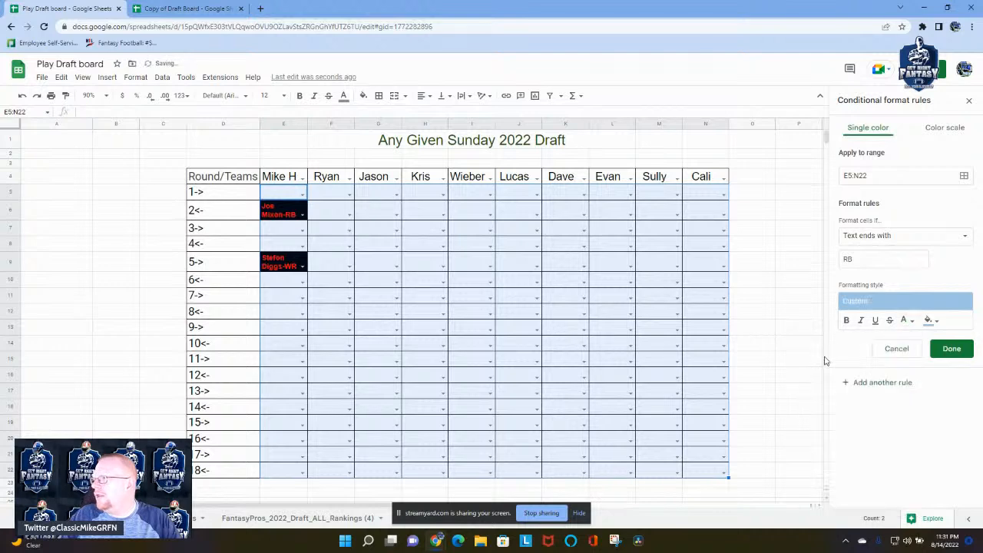
{"action": "left_click", "coordinate": [953, 352]}
- Add another conditional format rule for E5:N22 with the condition Text ends with WR
{"action": "left_click", "coordinate": [847, 251]}
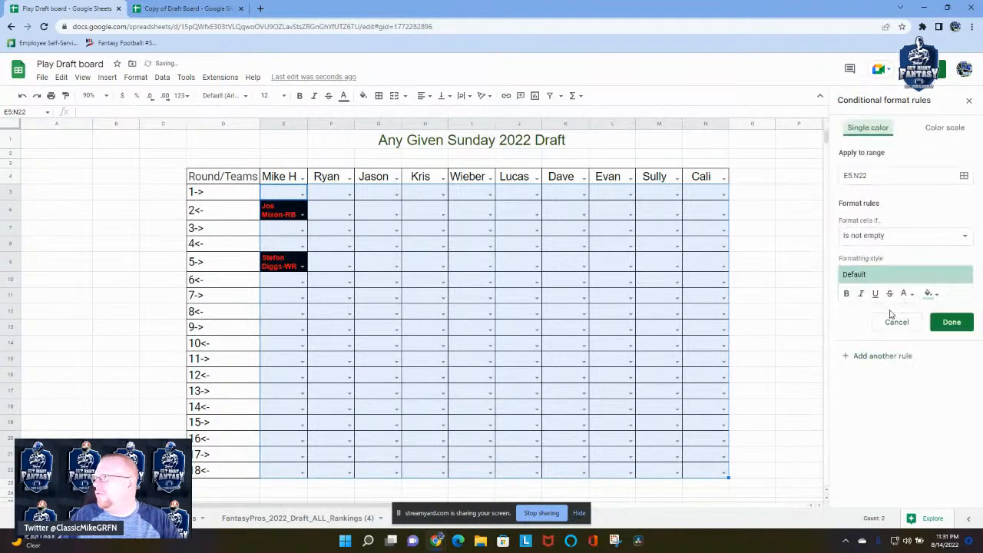
{"action": "left_click", "coordinate": [903, 236]}
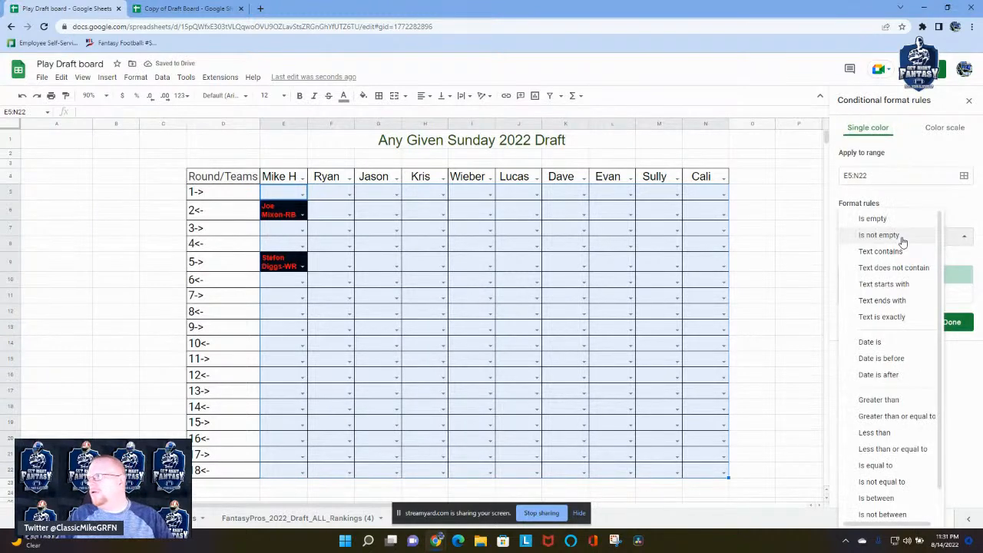
{"action": "left_click", "coordinate": [897, 301]}
{"action": "left_click", "coordinate": [885, 260]}
{"action": "type", "text": "WR"}
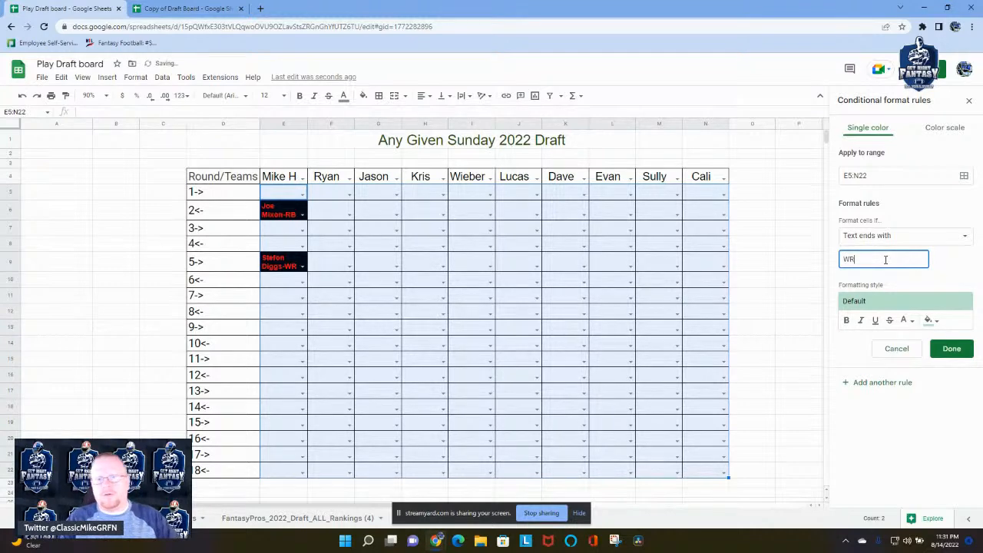
- Give the WR rule a light green fill with white text and save it
{"action": "left_click", "coordinate": [929, 321]}
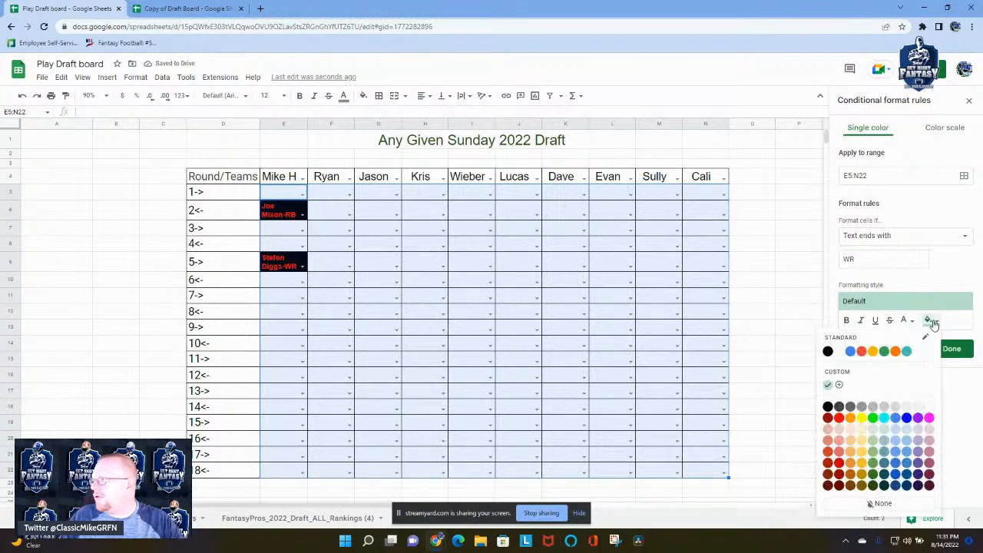
{"action": "left_click", "coordinate": [872, 455]}
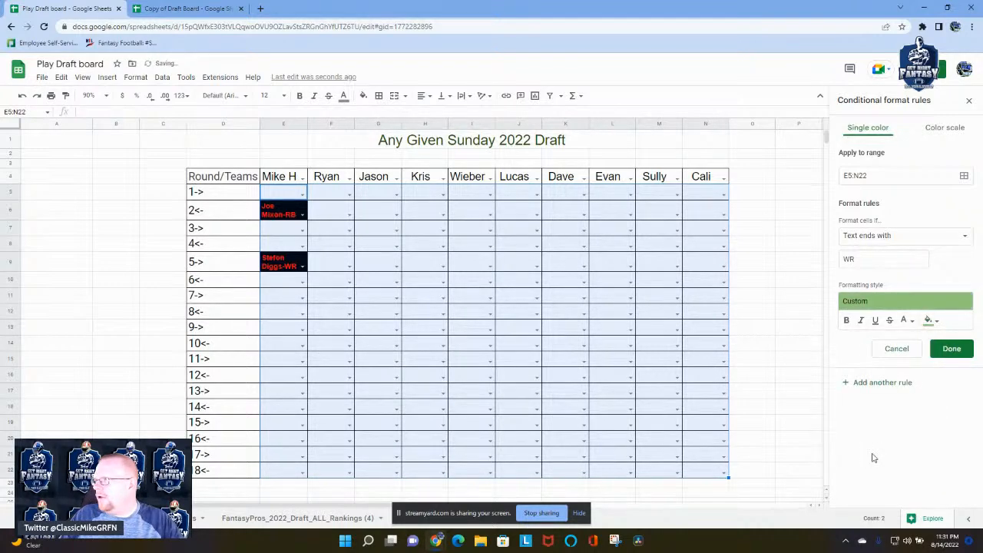
{"action": "left_click", "coordinate": [907, 320]}
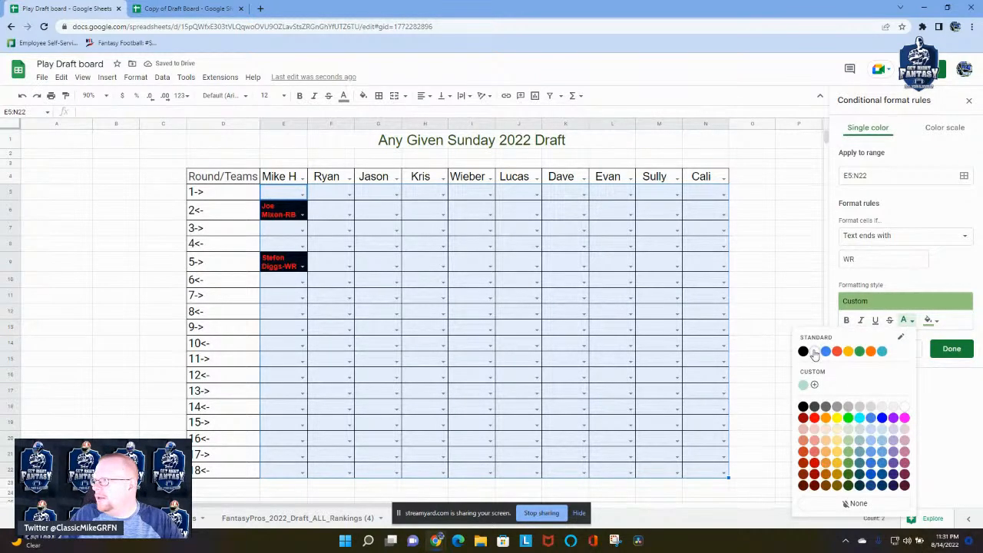
{"action": "left_click", "coordinate": [905, 407]}
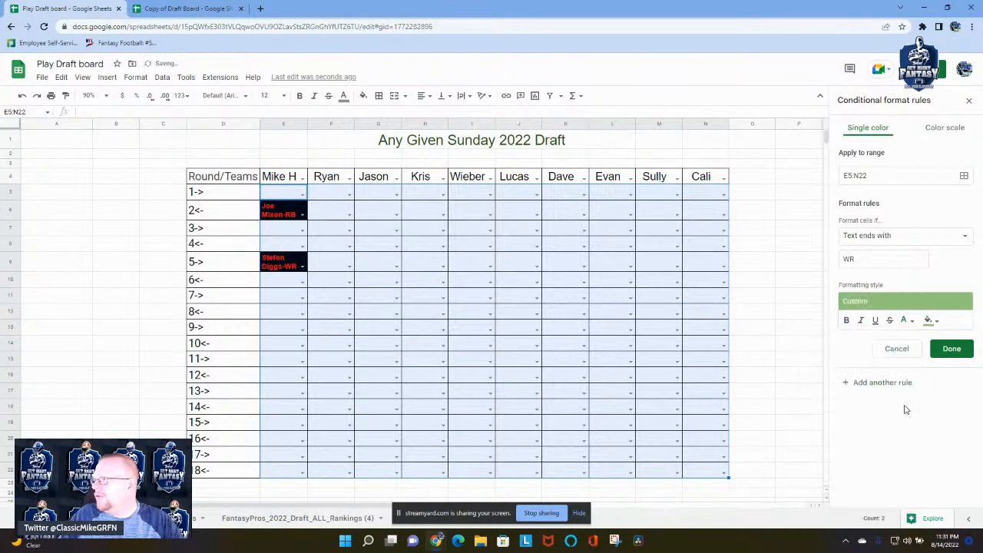
{"action": "left_click", "coordinate": [949, 350]}
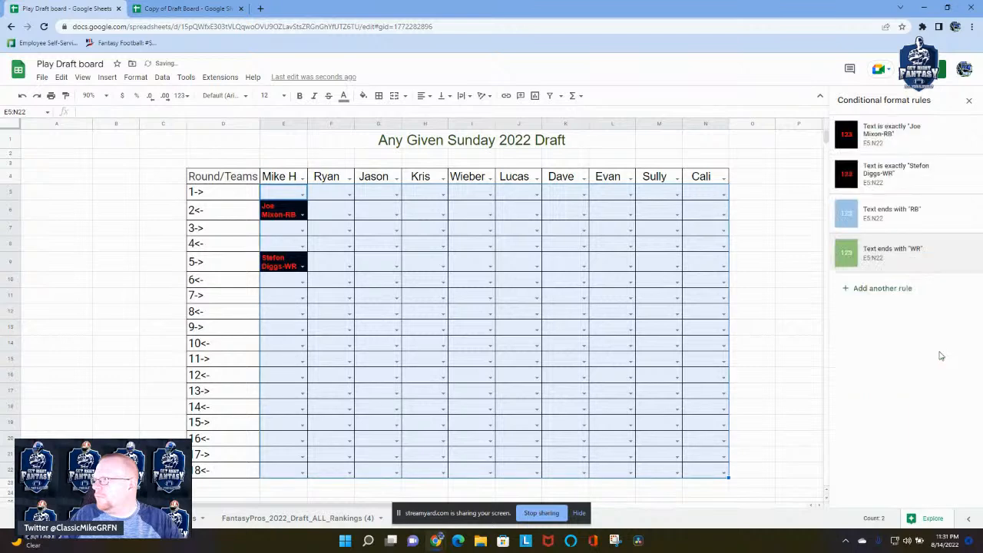
- Add another conditional format rule for E5:N22 with the condition Text ends with QB
{"action": "left_click", "coordinate": [884, 296]}
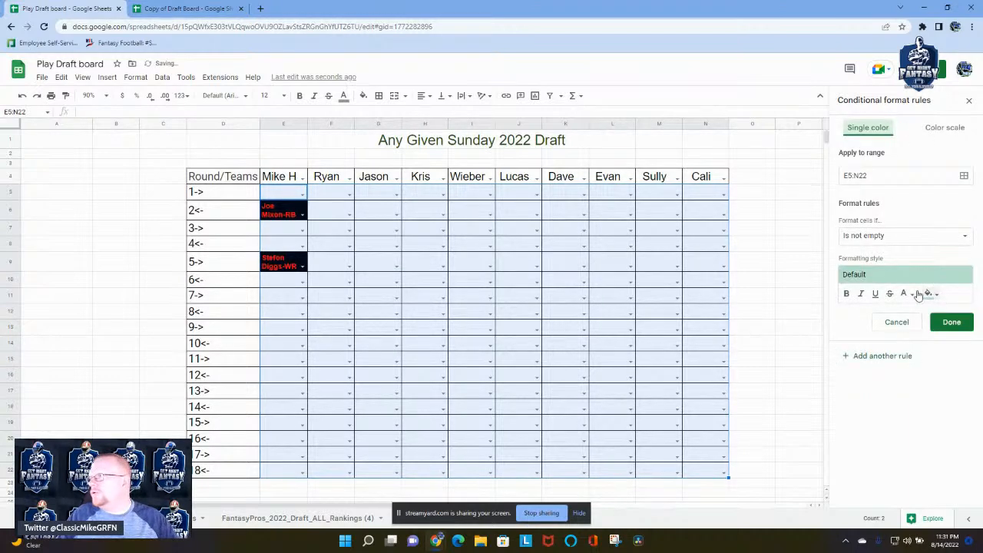
{"action": "left_click", "coordinate": [883, 241]}
{"action": "left_click", "coordinate": [910, 305]}
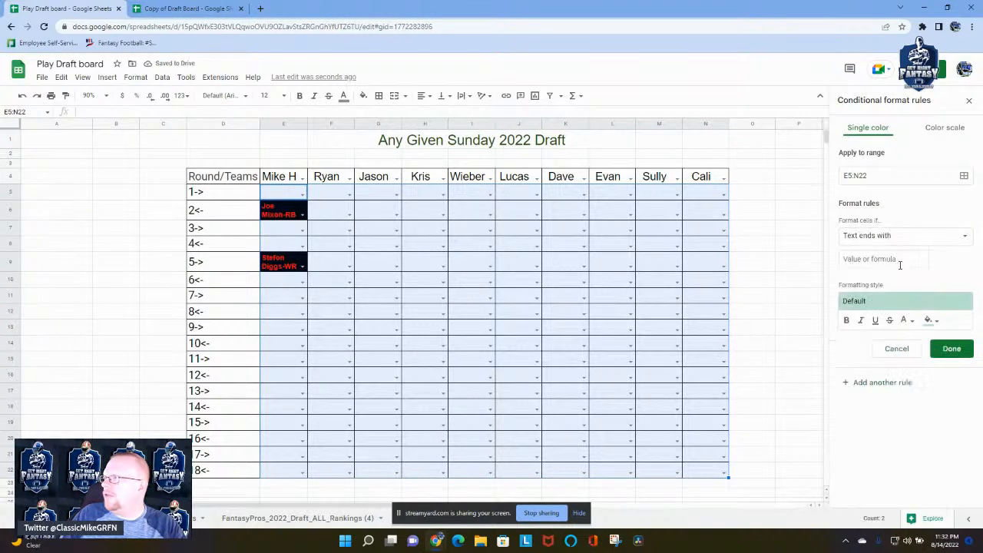
{"action": "left_click", "coordinate": [887, 261]}
{"action": "type", "text": "QB"}
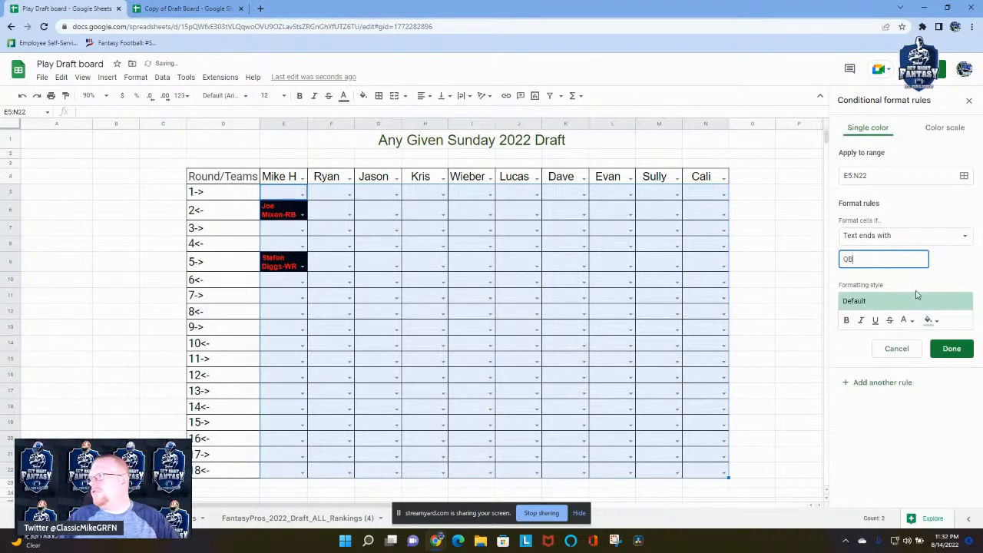
- Give the QB rule a cyan fill with black text and save it
{"action": "left_click", "coordinate": [929, 321]}
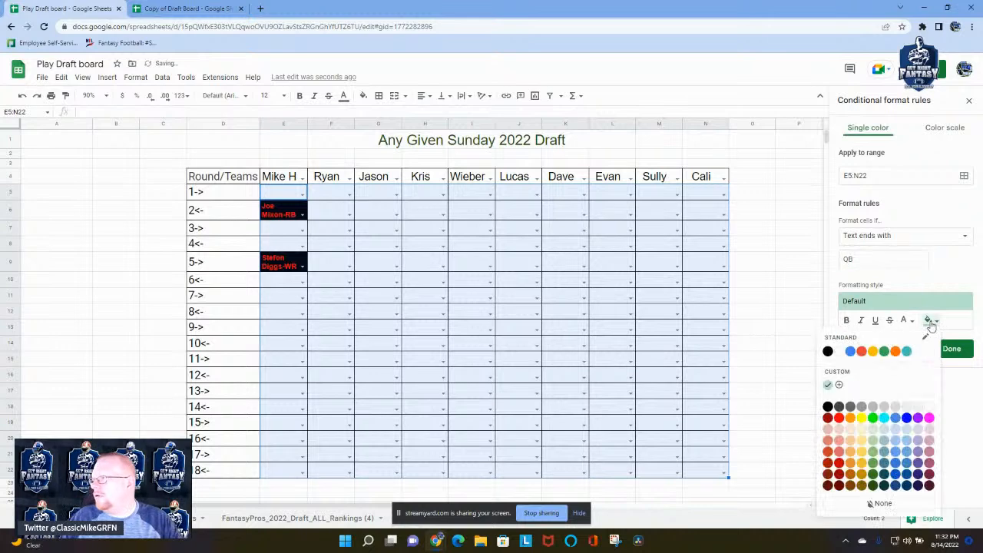
{"action": "left_click", "coordinate": [883, 419]}
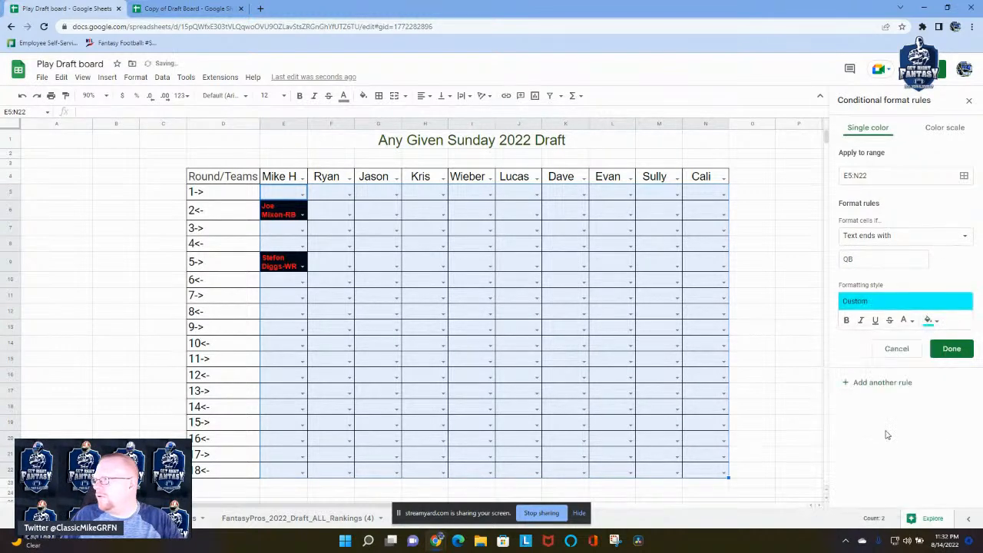
{"action": "left_click", "coordinate": [903, 320]}
{"action": "left_click", "coordinate": [815, 352]}
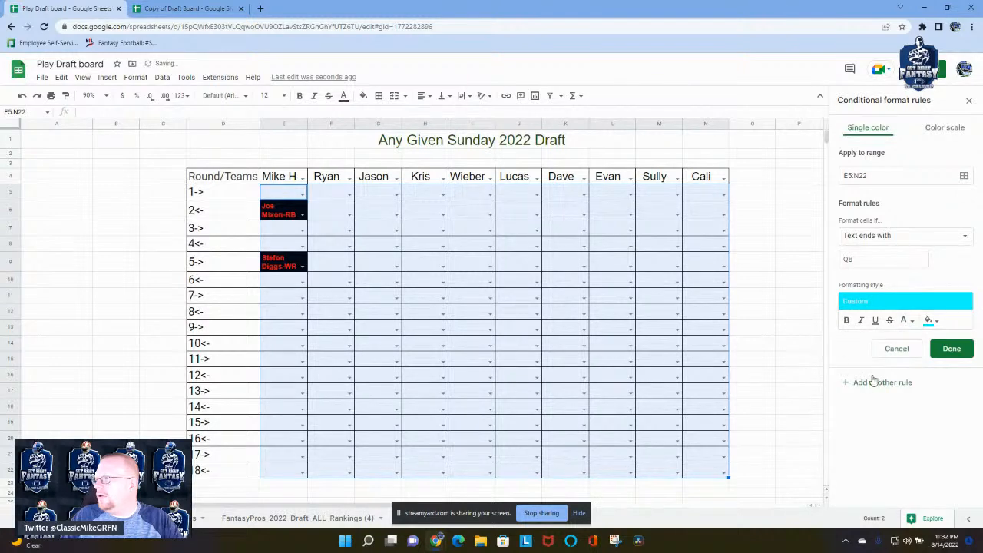
{"action": "left_click", "coordinate": [904, 323]}
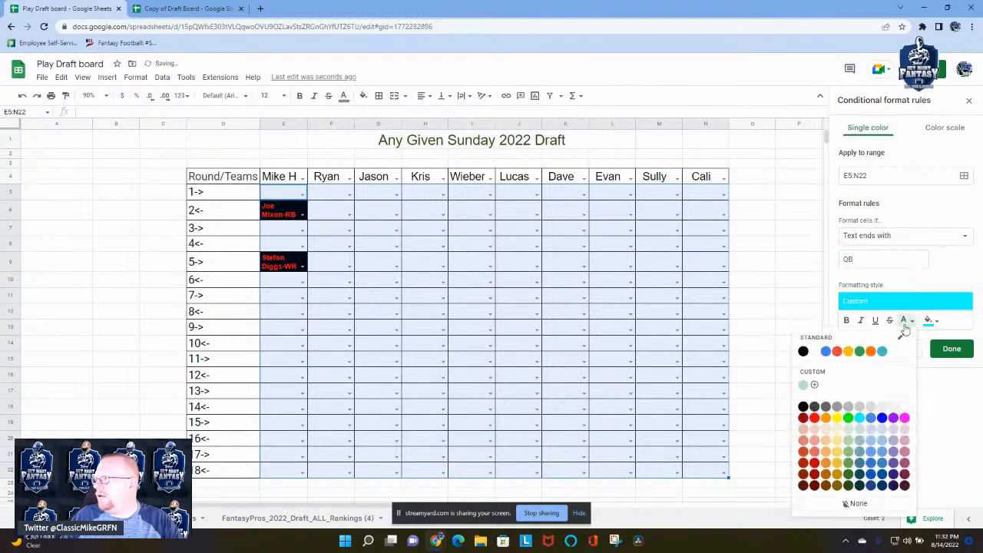
{"action": "left_click", "coordinate": [802, 352]}
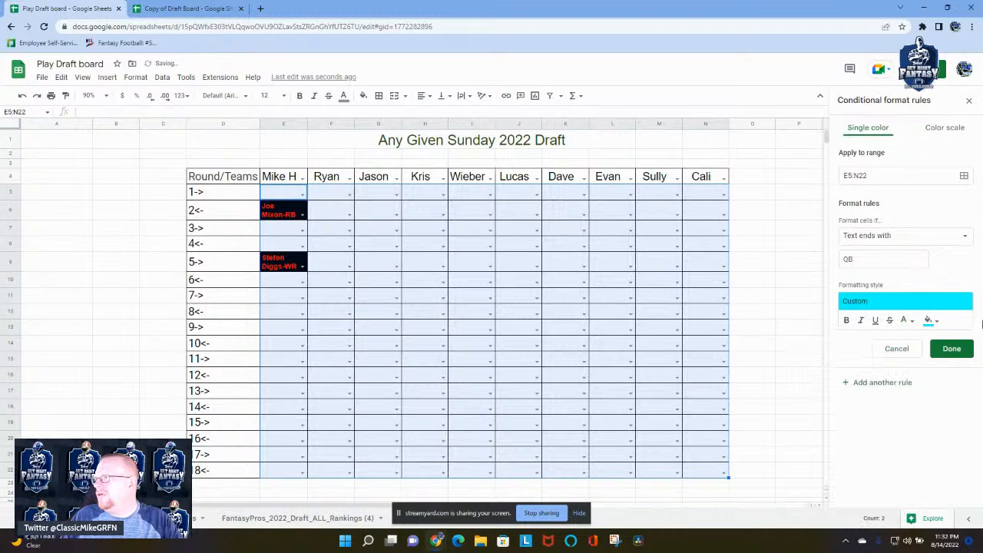
{"action": "left_click", "coordinate": [952, 350]}
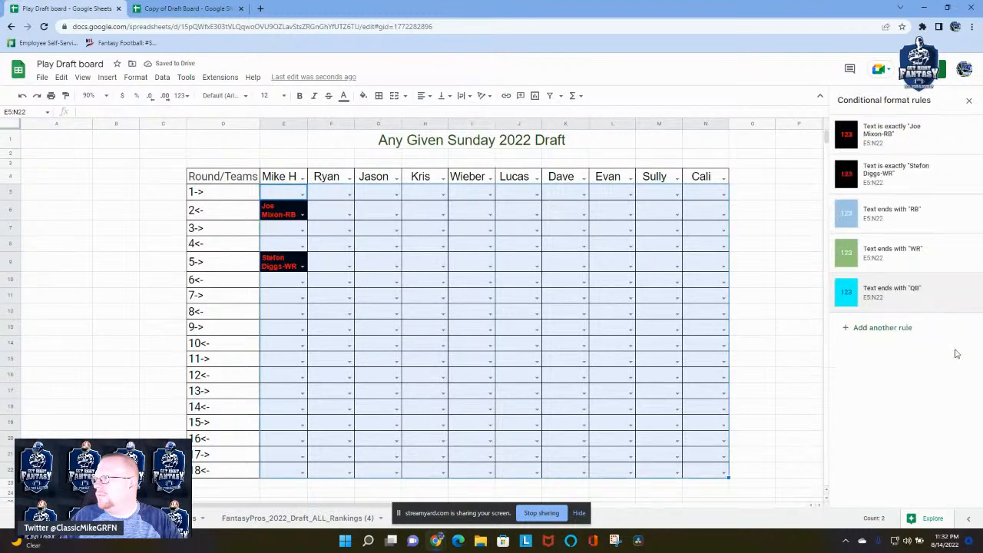
- Add another conditional format rule for E5:N22 with the condition Text ends with TE
{"action": "left_click", "coordinate": [881, 328]}
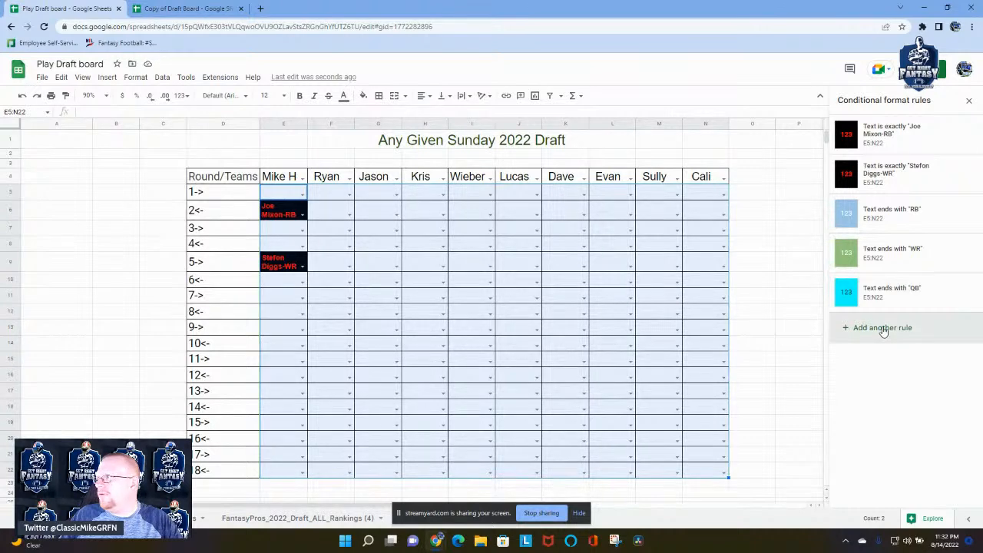
{"action": "left_click", "coordinate": [883, 240]}
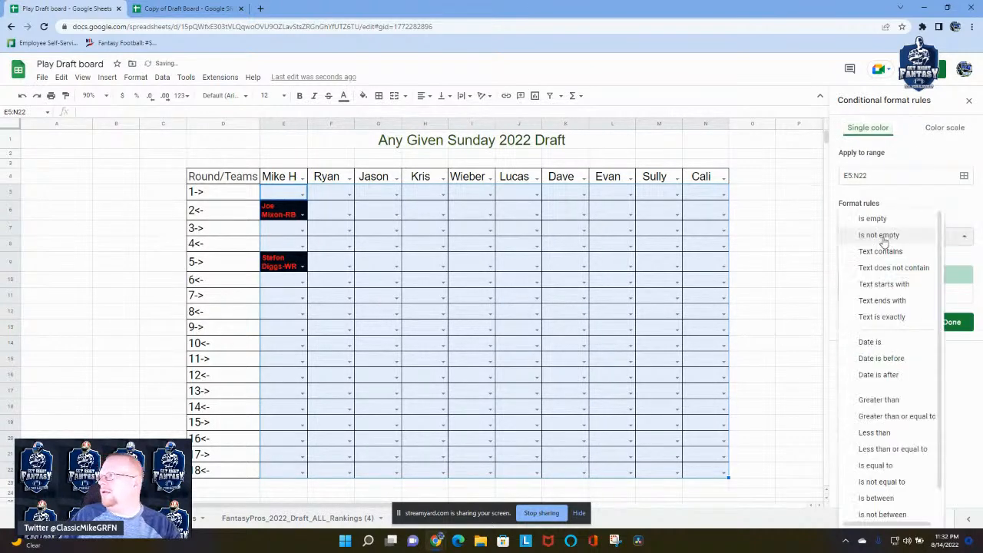
{"action": "left_click", "coordinate": [900, 304]}
{"action": "left_click", "coordinate": [883, 258]}
{"action": "type", "text": "TE"}
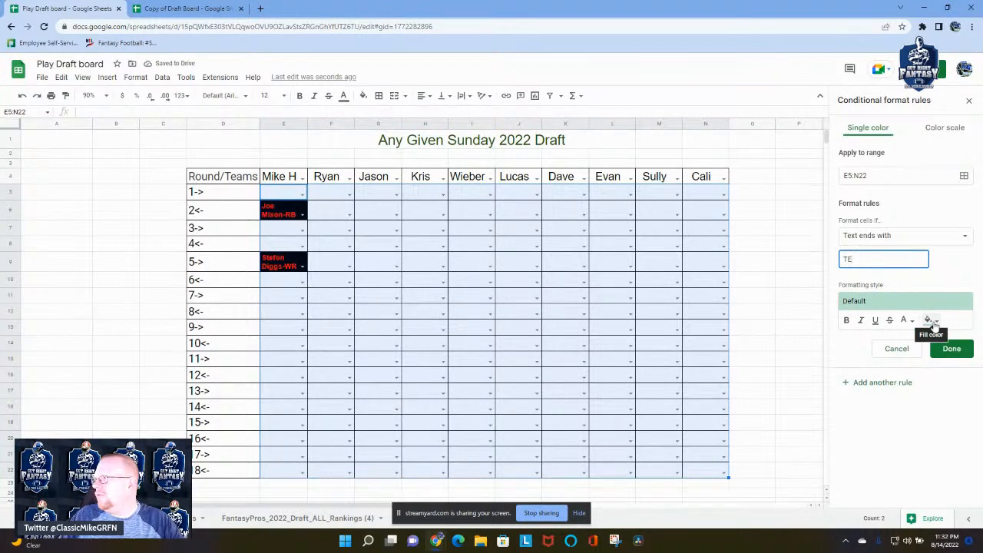
- Give the TE rule a light yellow fill with bold text and save it
{"action": "left_click", "coordinate": [930, 321]}
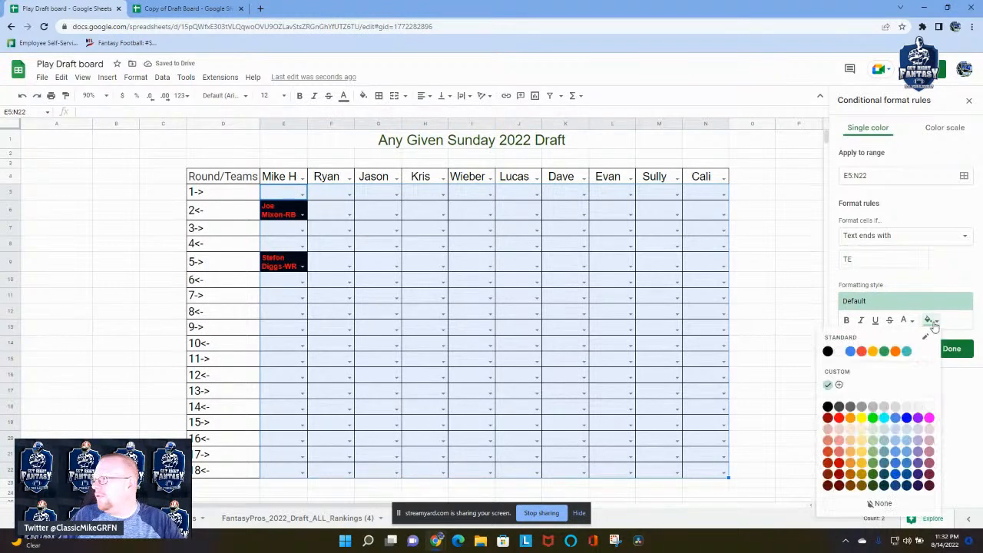
{"action": "left_click", "coordinate": [861, 450]}
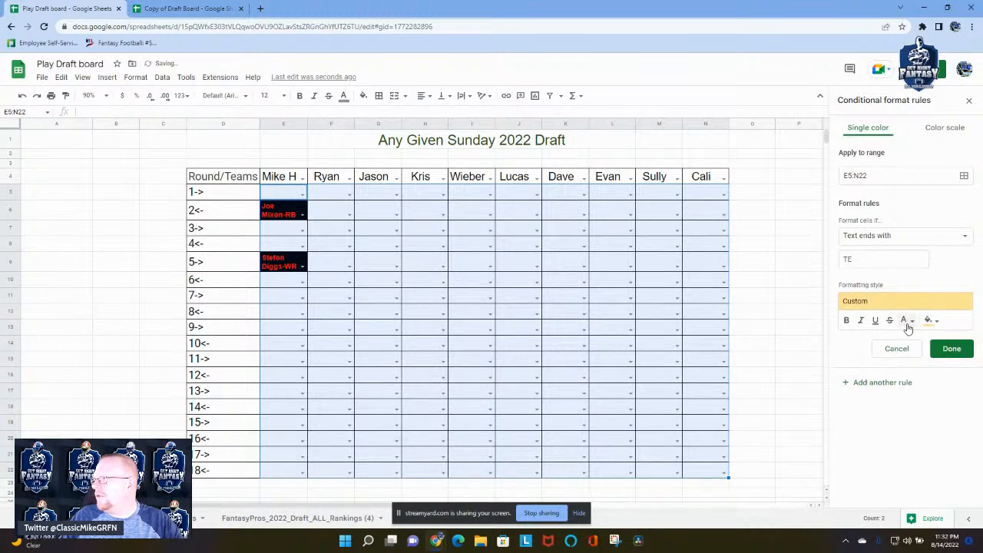
{"action": "left_click", "coordinate": [846, 320]}
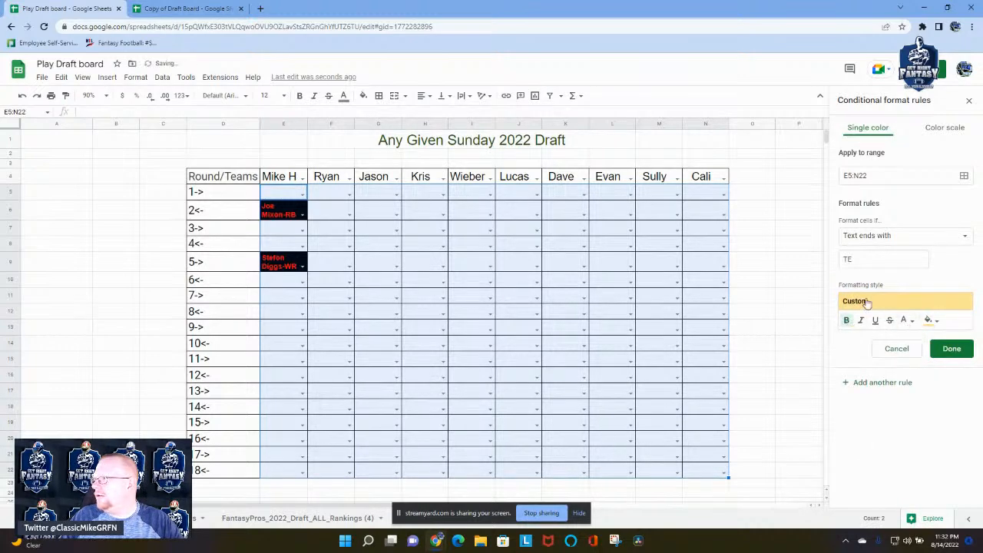
{"action": "left_click", "coordinate": [952, 349]}
- Make the text bold in the existing QB, WR and RB rules, saving each one
{"action": "left_click", "coordinate": [923, 298]}
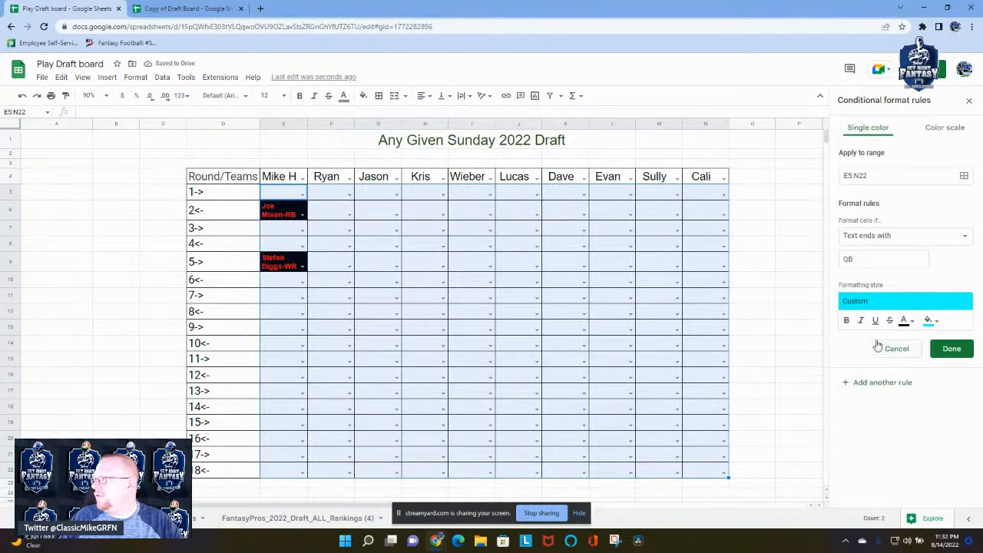
{"action": "left_click", "coordinate": [846, 320]}
{"action": "left_click", "coordinate": [949, 349]}
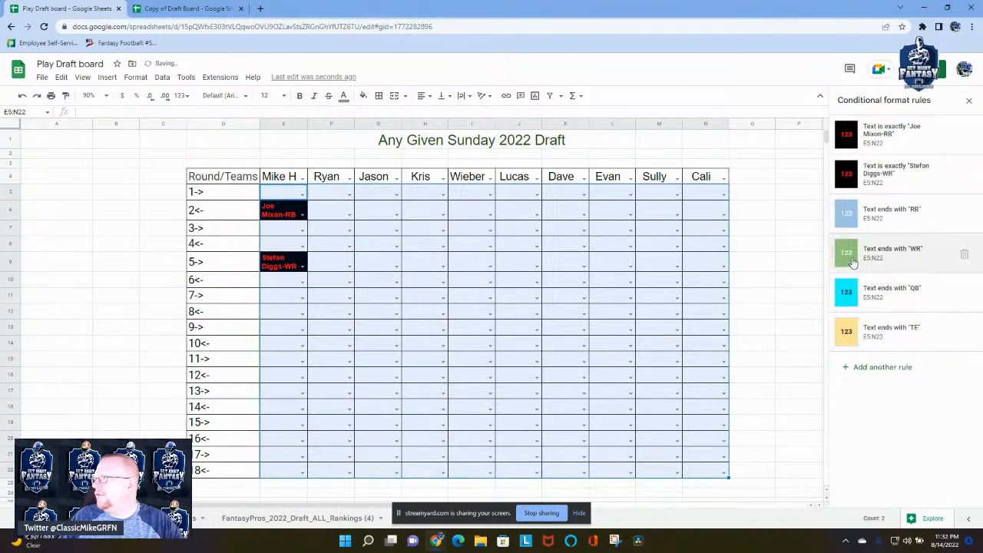
{"action": "left_click", "coordinate": [906, 251]}
{"action": "left_click", "coordinate": [846, 320]}
{"action": "left_click", "coordinate": [938, 348]}
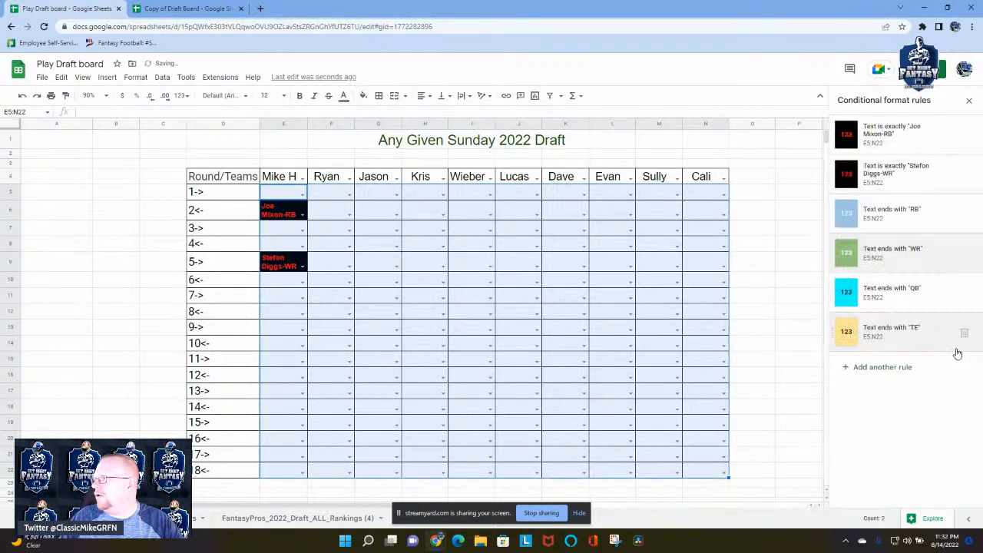
{"action": "left_click", "coordinate": [906, 221]}
{"action": "left_click", "coordinate": [846, 321]}
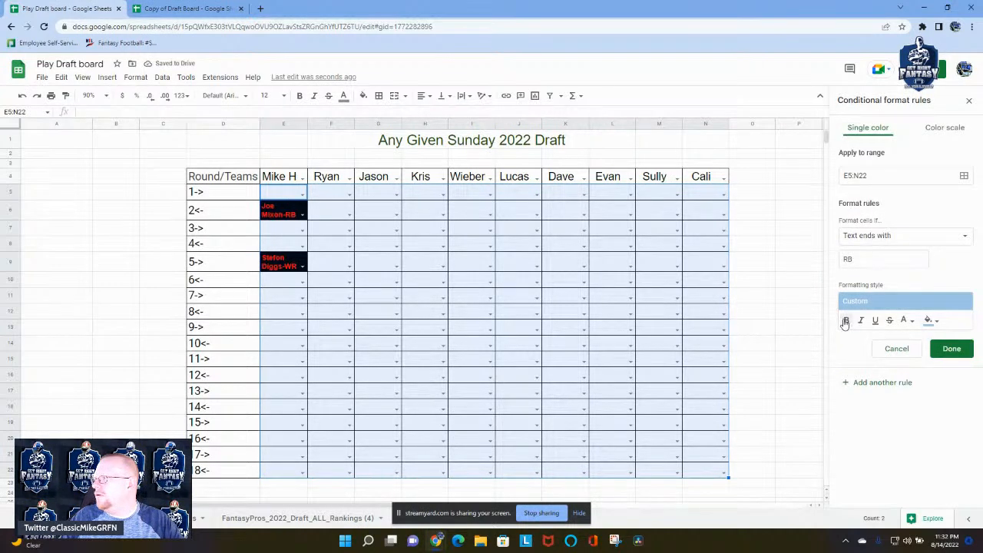
{"action": "left_click", "coordinate": [948, 350]}
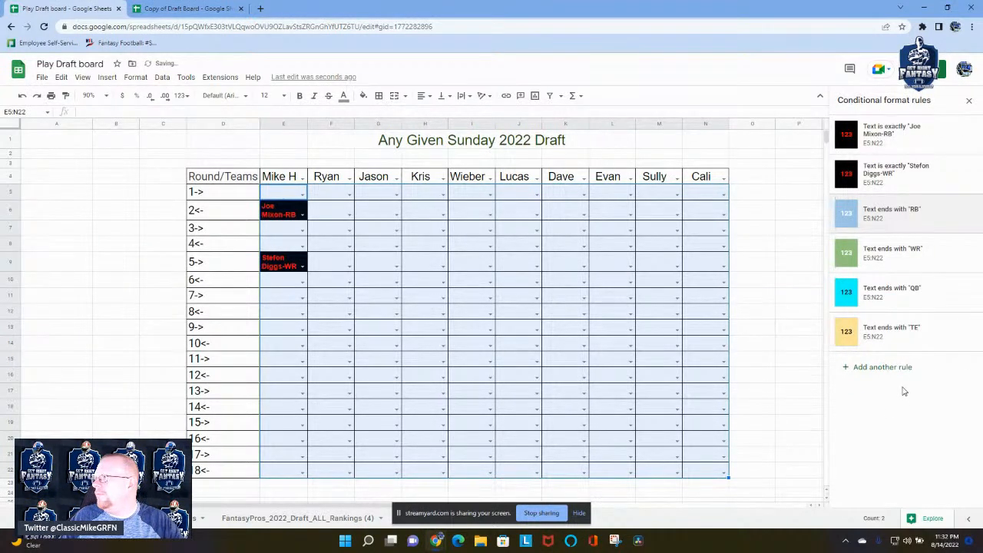
- Add another conditional format rule for E5:N22 with the condition Text ends with K and bold text
{"action": "left_click", "coordinate": [888, 365]}
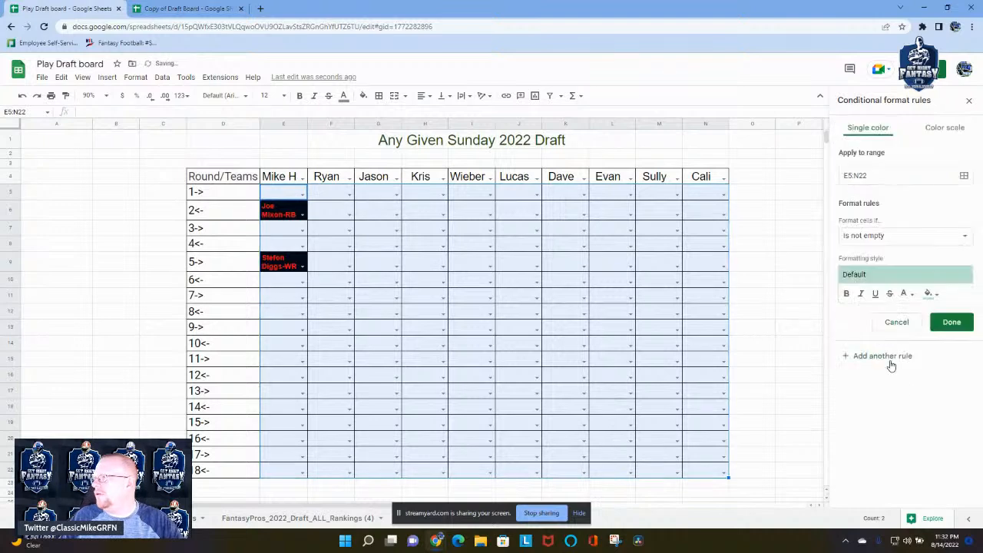
{"action": "left_click", "coordinate": [895, 236]}
{"action": "left_click", "coordinate": [896, 300]}
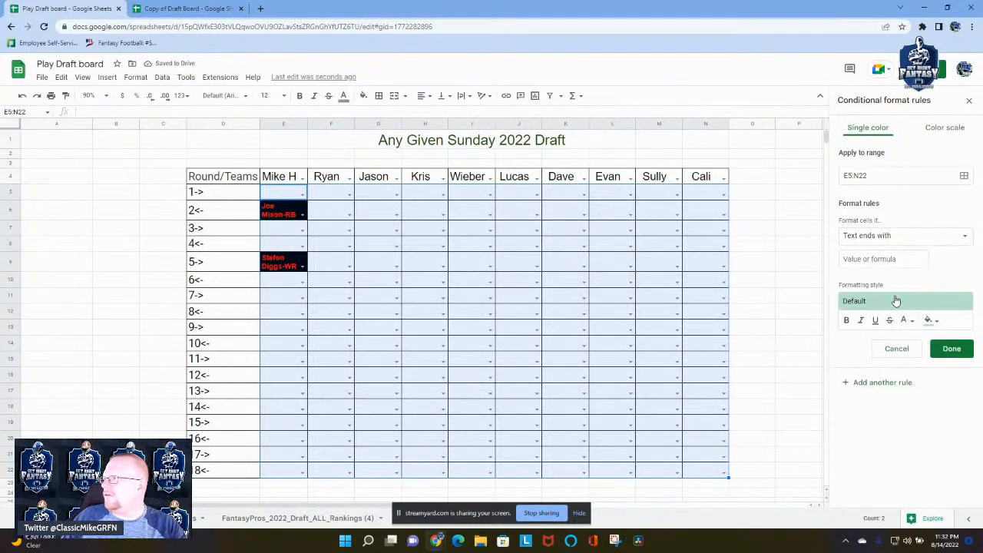
{"action": "left_click", "coordinate": [846, 320]}
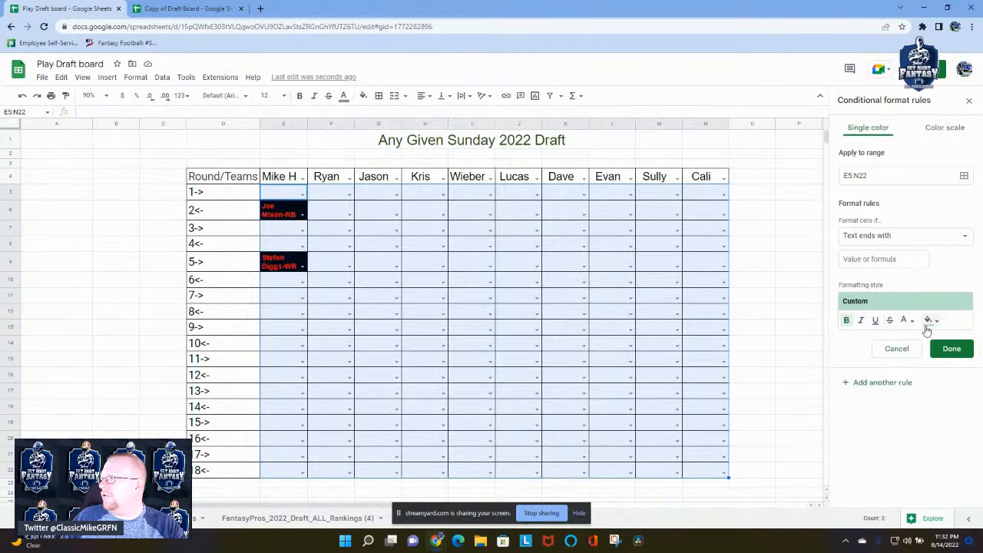
{"action": "left_click", "coordinate": [884, 259]}
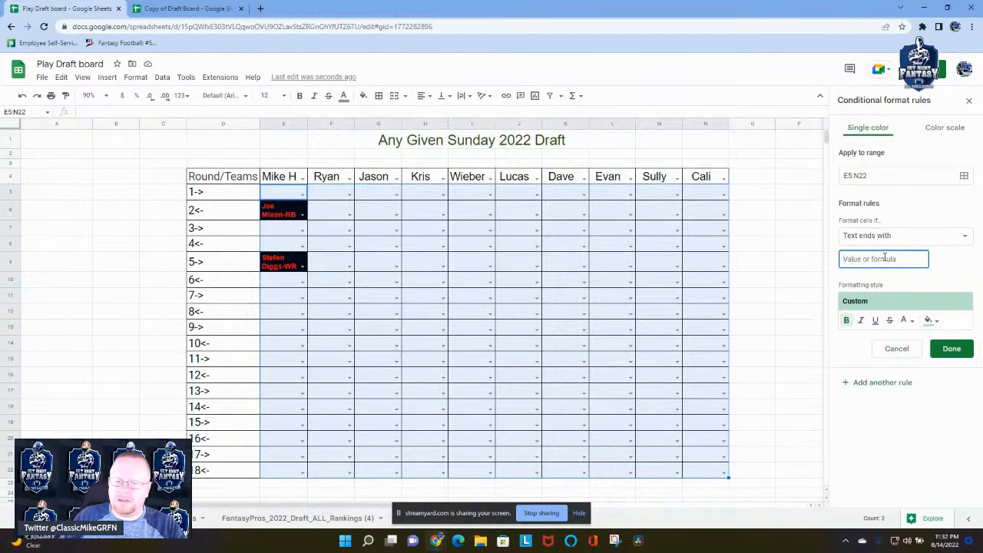
{"action": "type", "text": "K"}
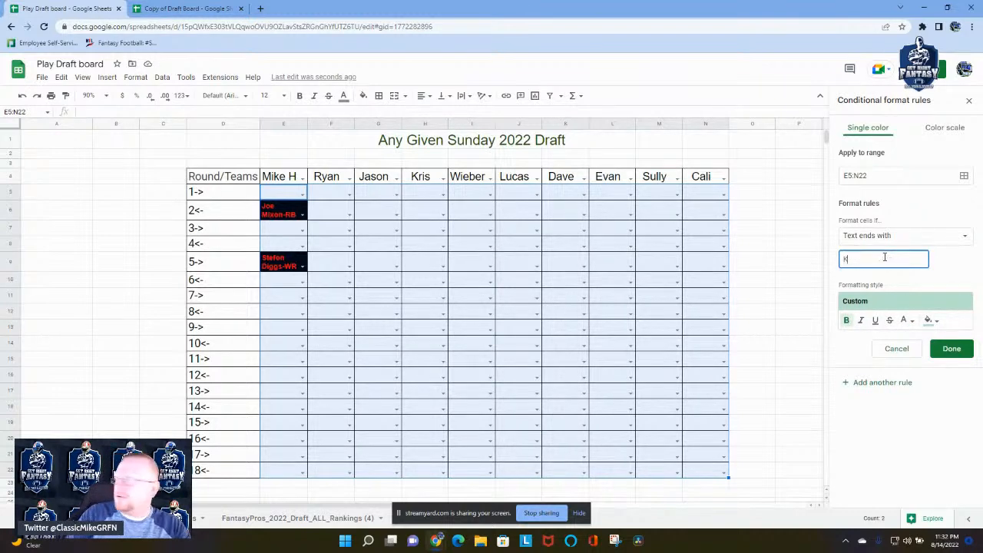
- Give the K rule a muted pink fill with white text and save it
{"action": "left_click", "coordinate": [931, 321]}
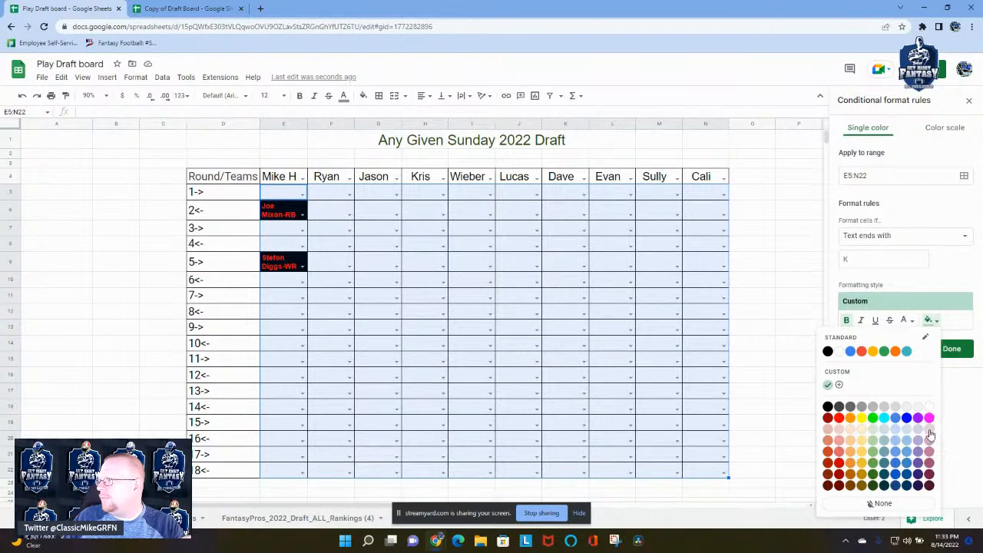
{"action": "left_click", "coordinate": [929, 452]}
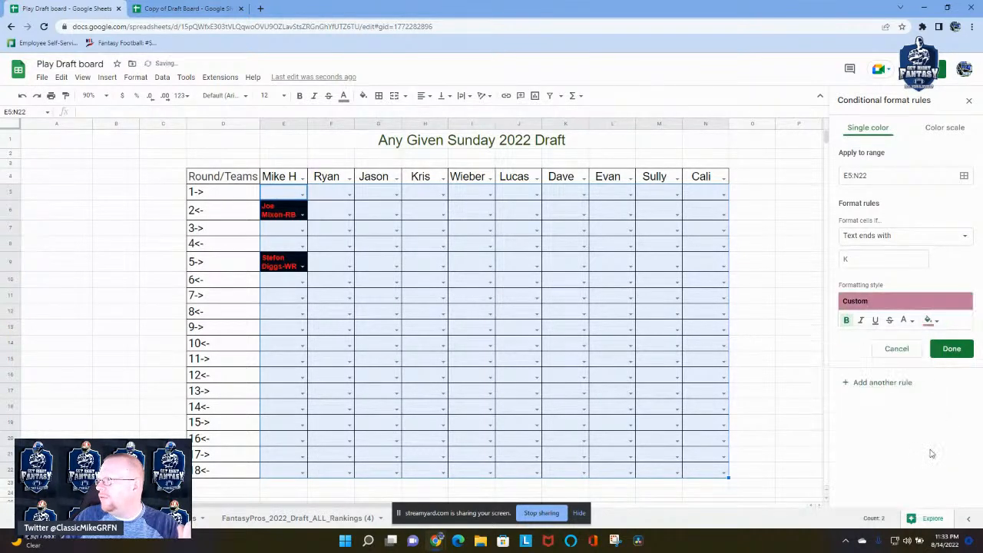
{"action": "left_click", "coordinate": [904, 320]}
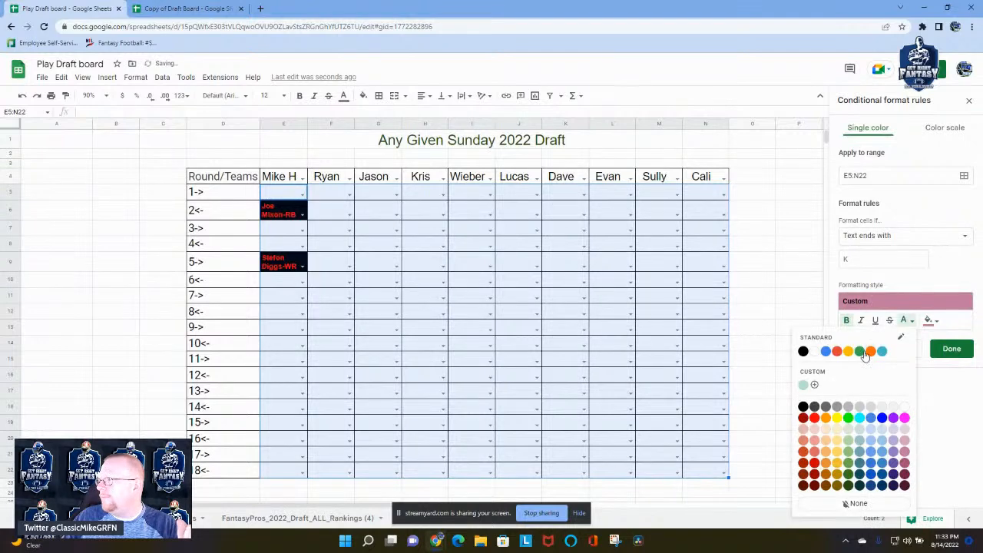
{"action": "left_click", "coordinate": [805, 351]}
{"action": "left_click", "coordinate": [951, 348]}
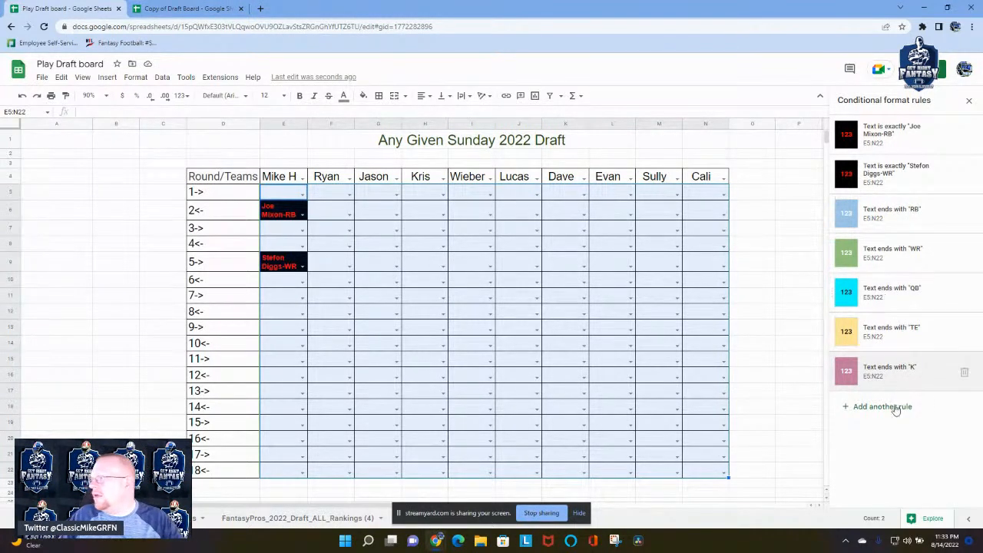
- Choose Jonathan Taylor-RB in E5, Nick Chubb-RB in E7 and Cooper Kupp-WR in E8 from the player dropdowns
{"action": "left_click", "coordinate": [301, 198]}
{"action": "left_click", "coordinate": [303, 196]}
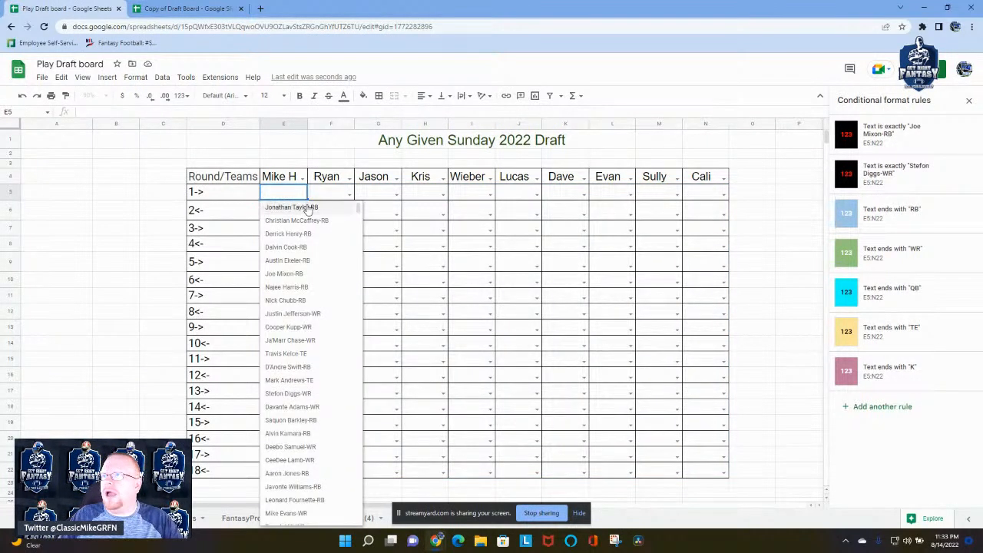
{"action": "left_click", "coordinate": [309, 210]}
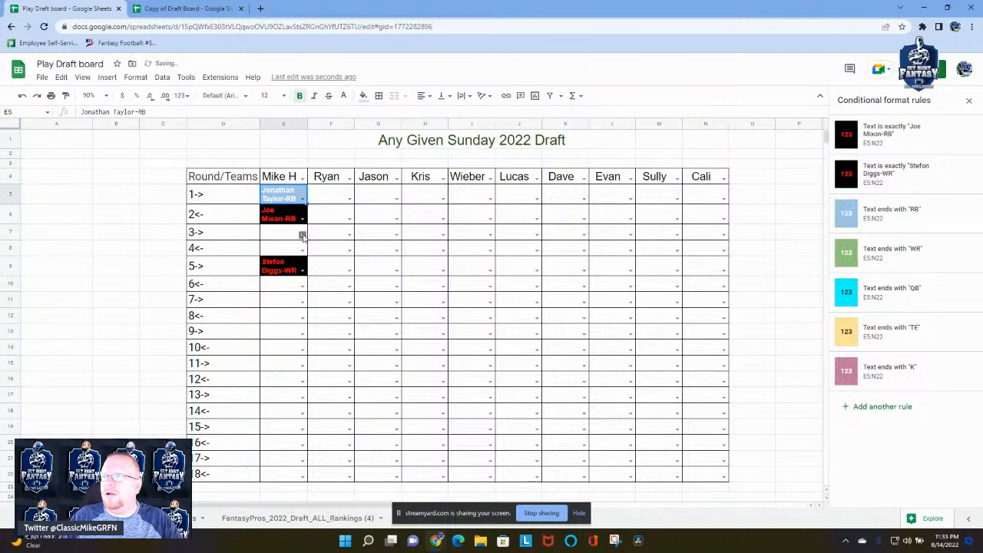
{"action": "left_click", "coordinate": [301, 236]}
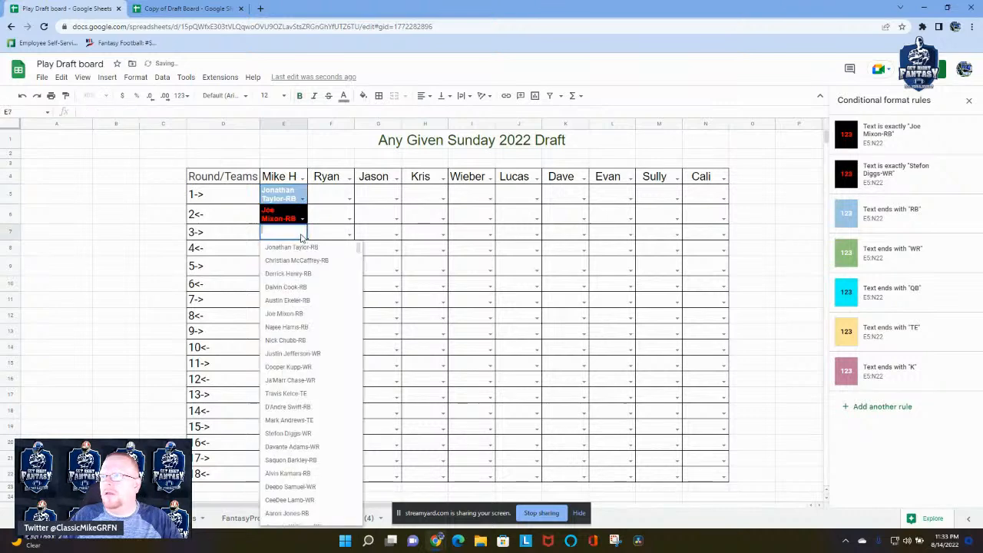
{"action": "left_click", "coordinate": [292, 340]}
{"action": "left_click", "coordinate": [302, 261]}
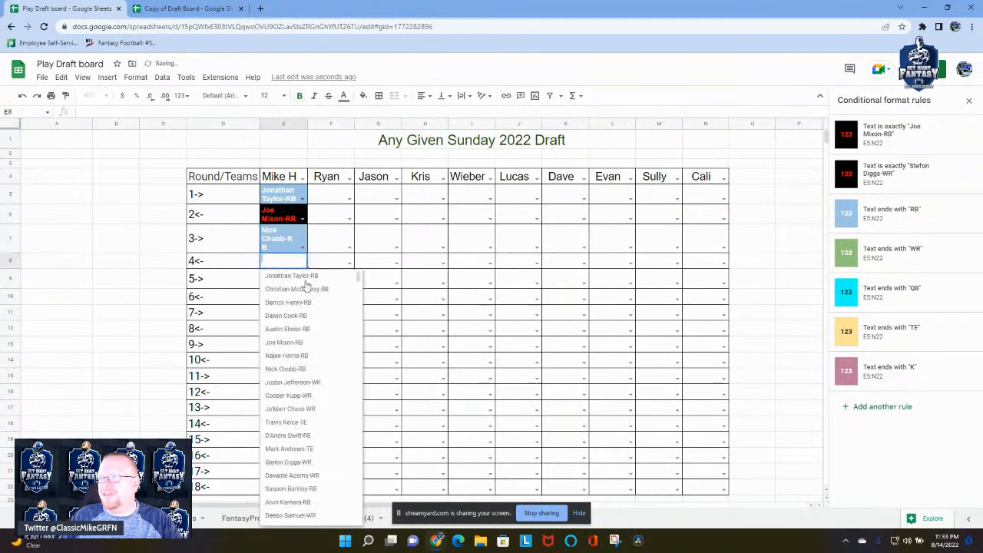
{"action": "left_click", "coordinate": [295, 396]}
- Choose Stefon Diggs-WR in E9, Travis Kelce-TE in E10 and Josh Allen-QB in E11 from the player dropdowns
{"action": "left_click", "coordinate": [286, 302]}
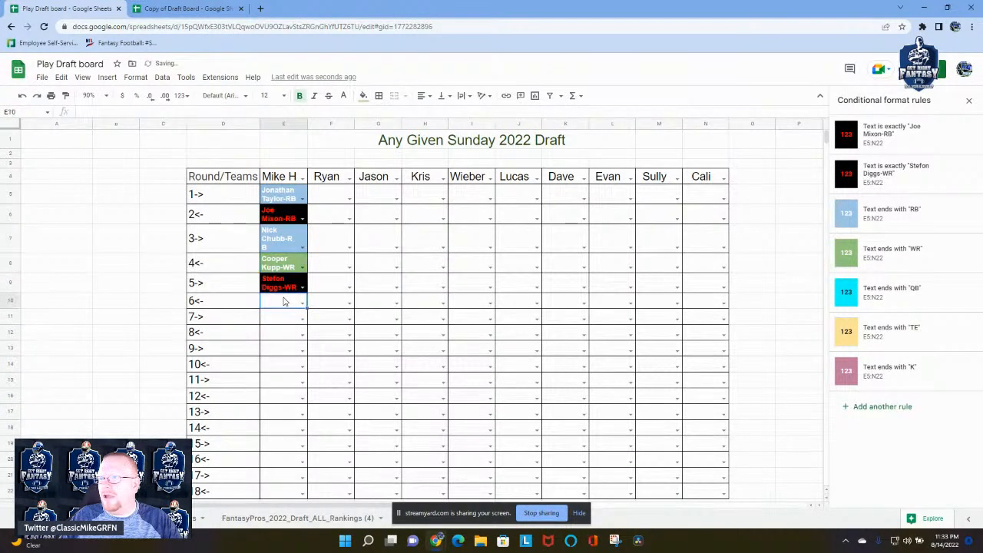
{"action": "left_click", "coordinate": [303, 302]}
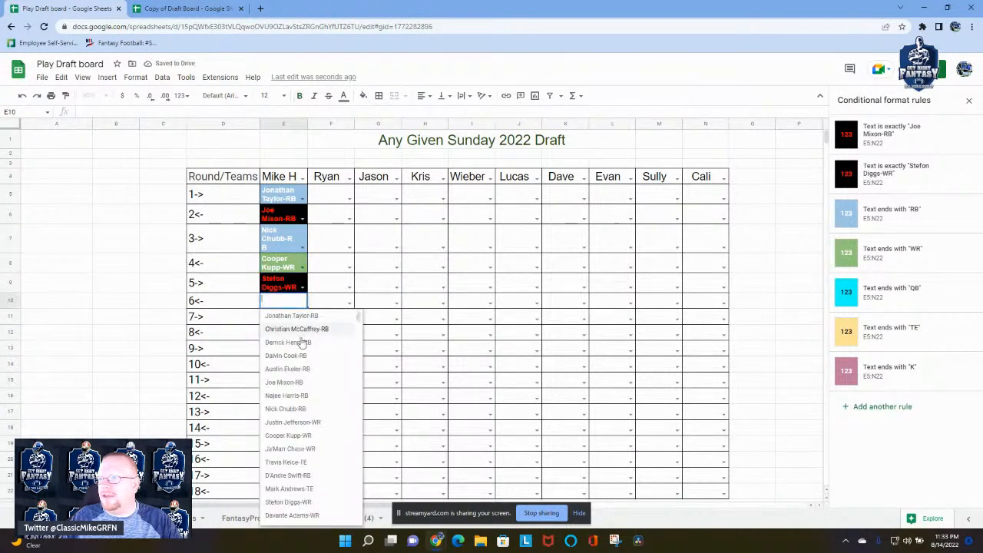
{"action": "left_click", "coordinate": [321, 463]}
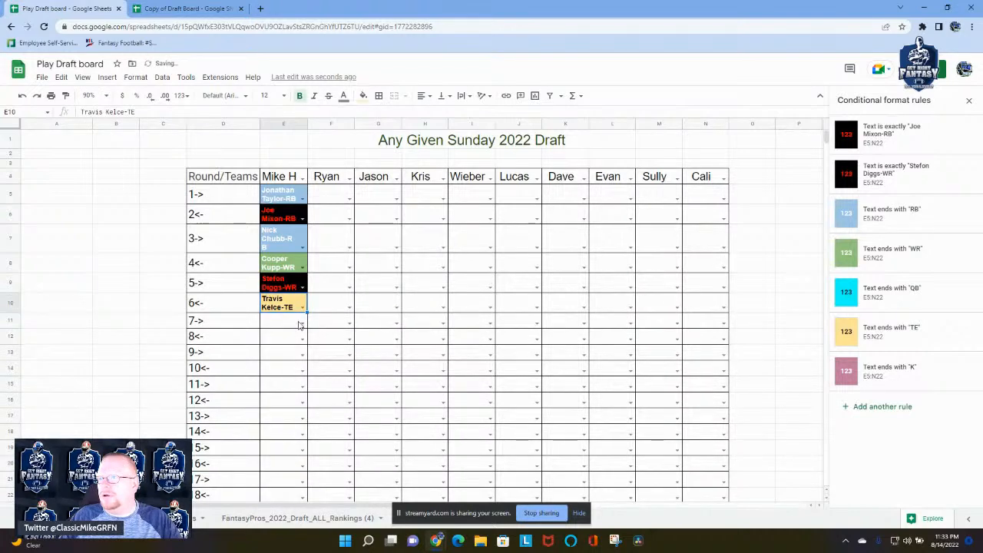
{"action": "left_click", "coordinate": [298, 323]}
{"action": "left_click", "coordinate": [301, 322]}
{"action": "scroll", "coordinate": [293, 421], "scroll_direction": "down", "scroll_amount": 5}
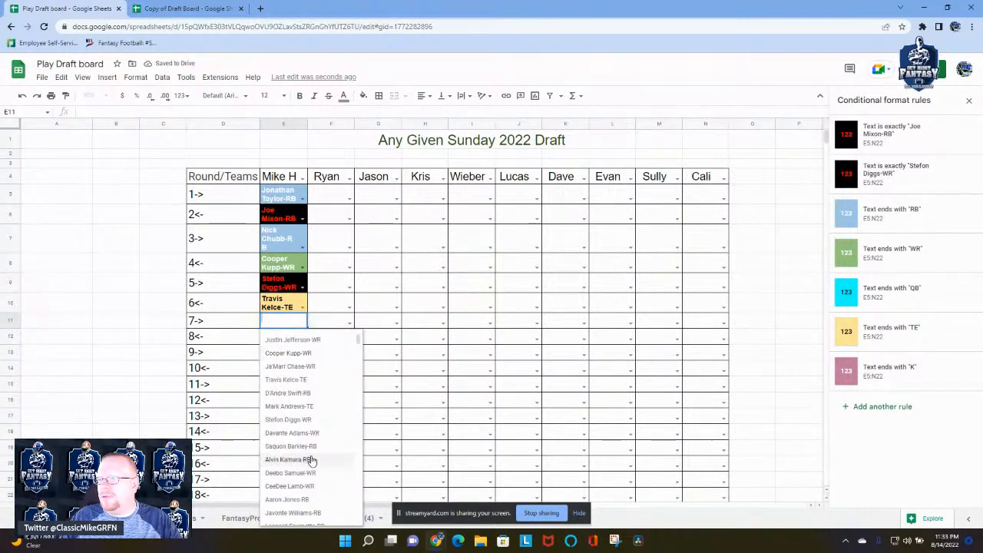
{"action": "scroll", "coordinate": [325, 445], "scroll_direction": "down", "scroll_amount": 3}
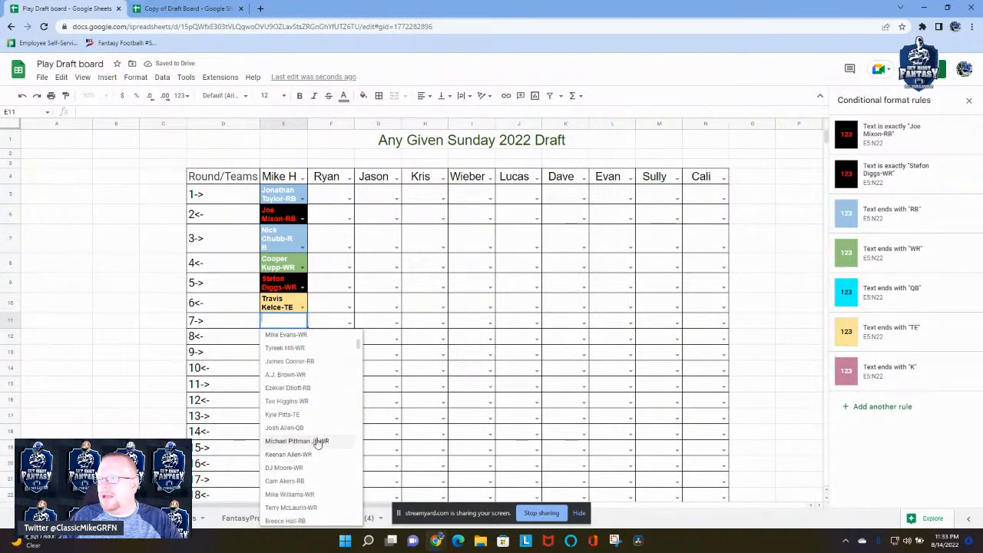
{"action": "left_click", "coordinate": [317, 428]}
- Choose the kicker Ryan Succop-K in E12 from the player dropdown
{"action": "left_click", "coordinate": [301, 344]}
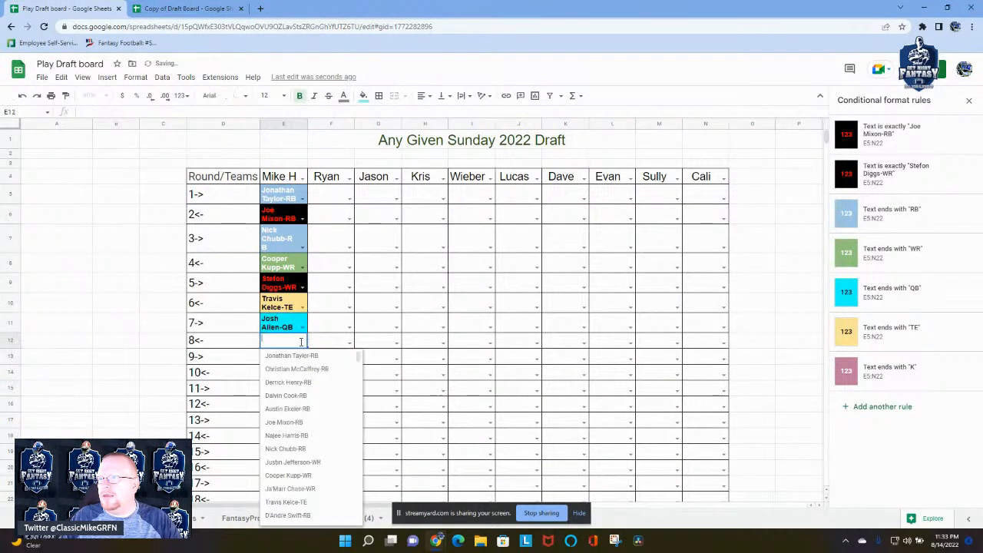
{"action": "scroll", "coordinate": [314, 426], "scroll_direction": "down", "scroll_amount": 4}
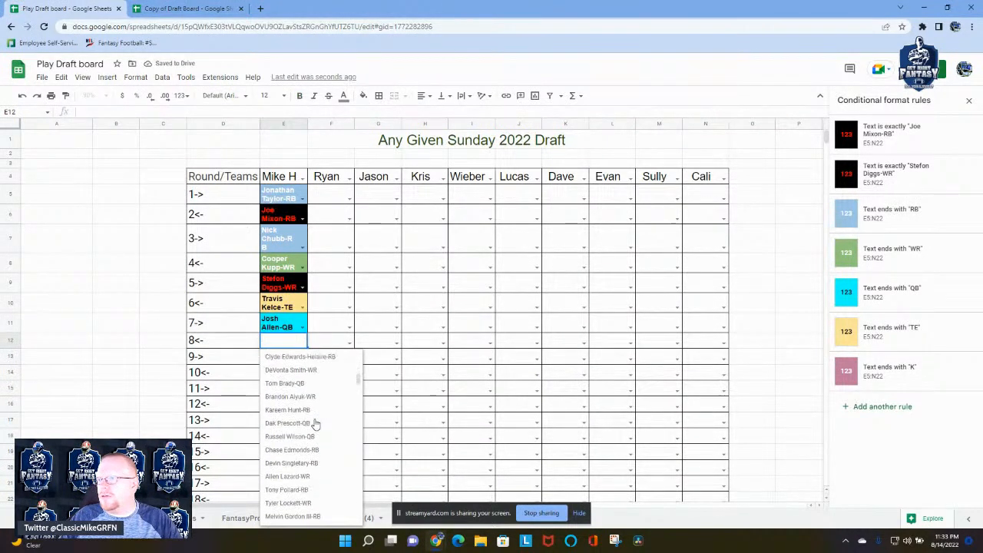
{"action": "scroll", "coordinate": [314, 425], "scroll_direction": "down", "scroll_amount": 3}
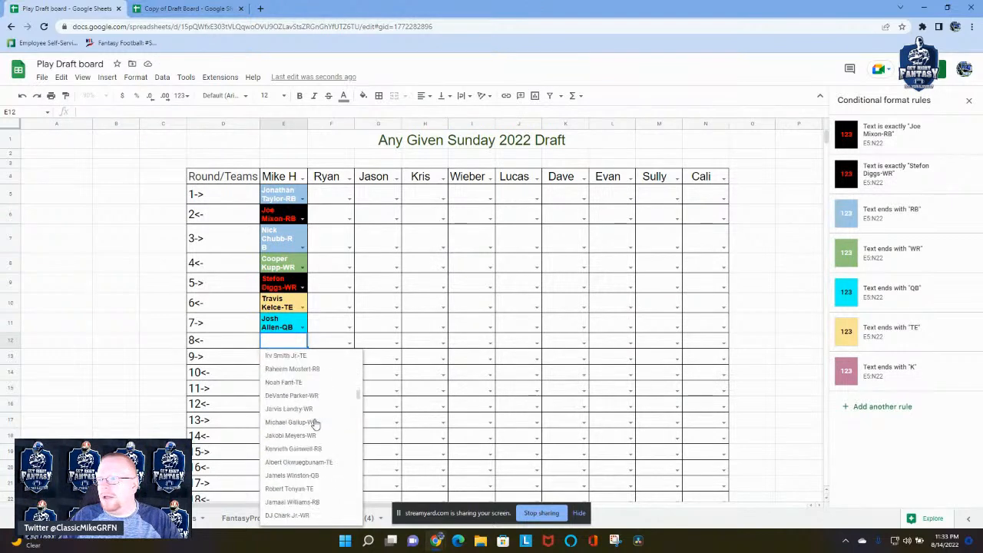
{"action": "scroll", "coordinate": [314, 425], "scroll_direction": "down", "scroll_amount": 3}
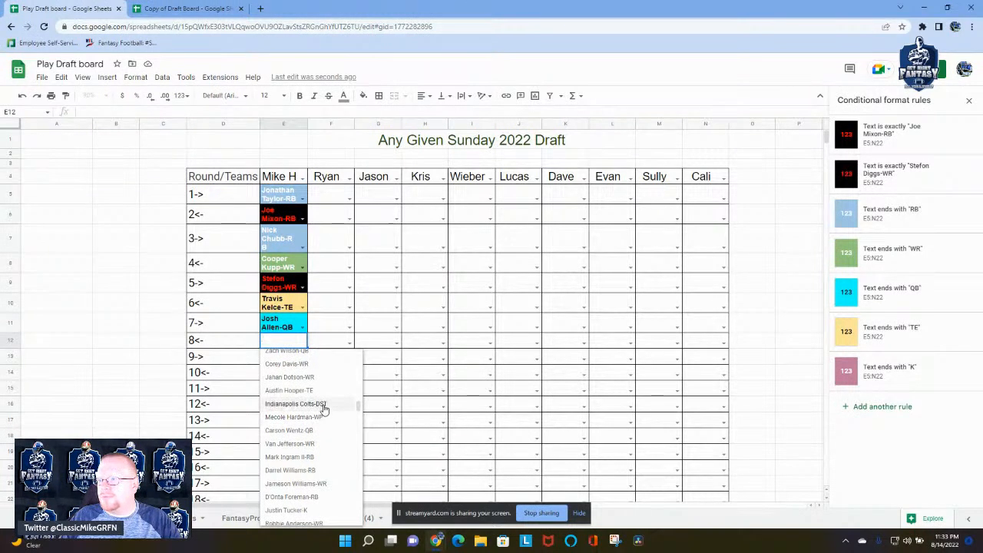
{"action": "scroll", "coordinate": [323, 409], "scroll_direction": "up", "scroll_amount": 2}
{"action": "scroll", "coordinate": [324, 409], "scroll_direction": "up", "scroll_amount": 1}
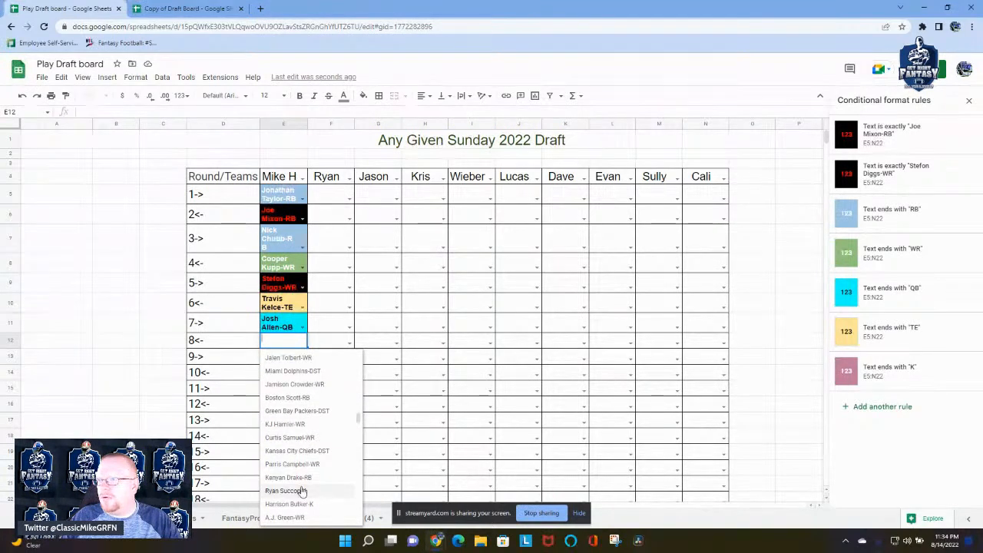
{"action": "left_click", "coordinate": [299, 490]}
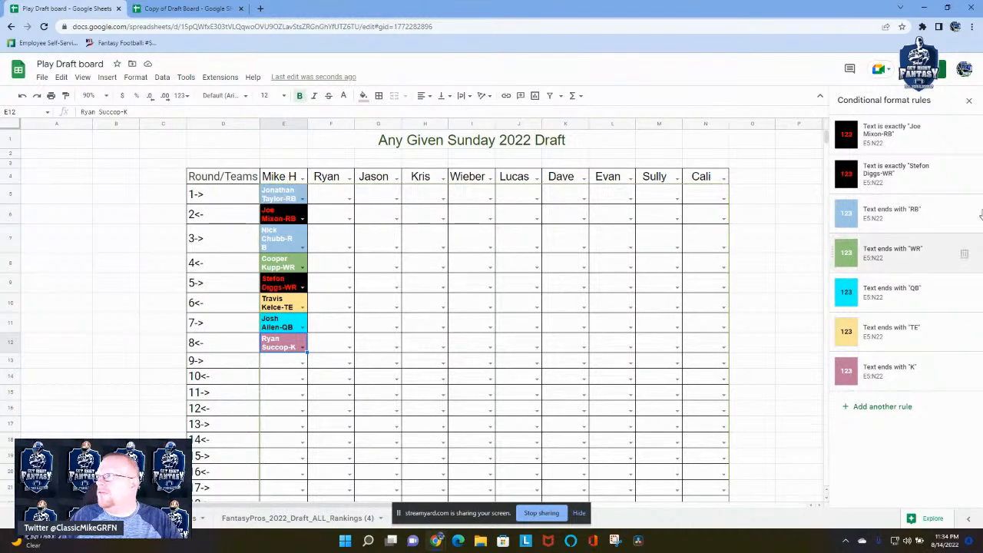
- Add a conditional format rule for the team header range E4:N4 with the condition Text is exactly the team name in E4
{"action": "left_click", "coordinate": [278, 178]}
{"action": "left_click_drag", "start_coordinate": [285, 178], "coordinate": [729, 179]}
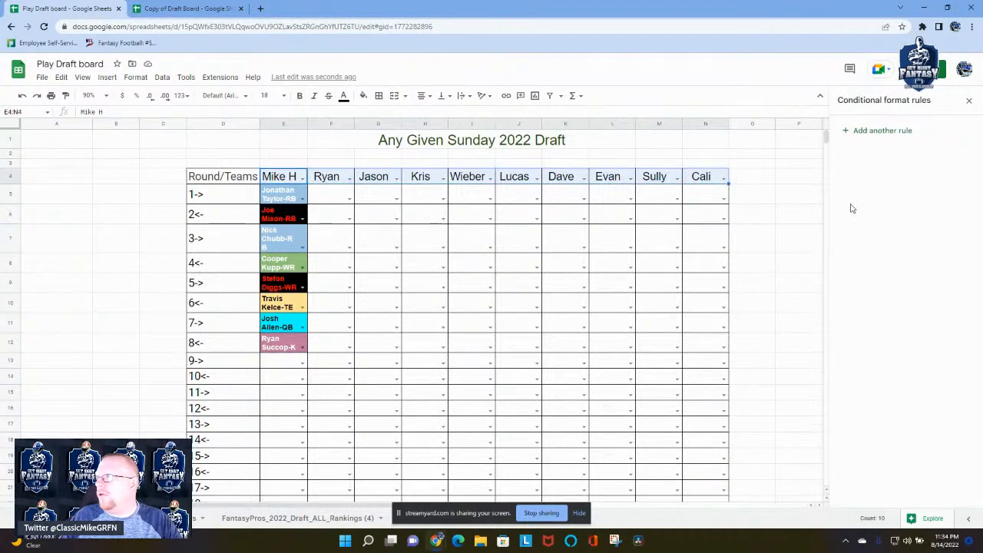
{"action": "left_click", "coordinate": [883, 132]}
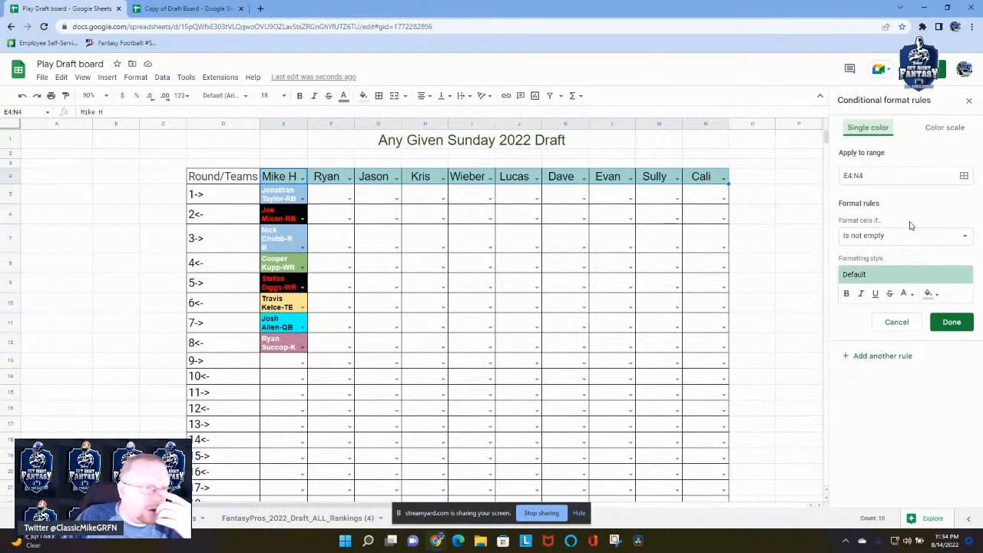
{"action": "left_click", "coordinate": [890, 237]}
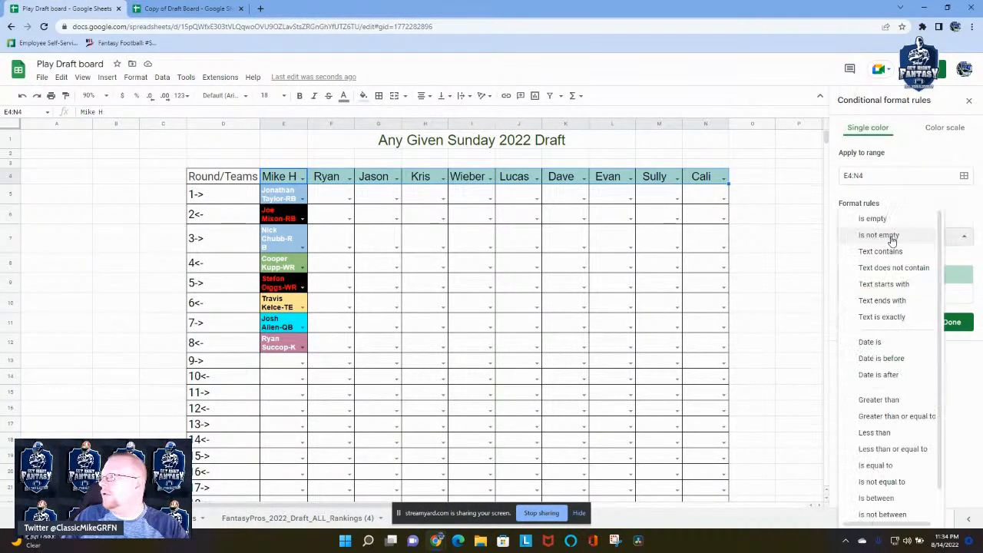
{"action": "left_click", "coordinate": [890, 318]}
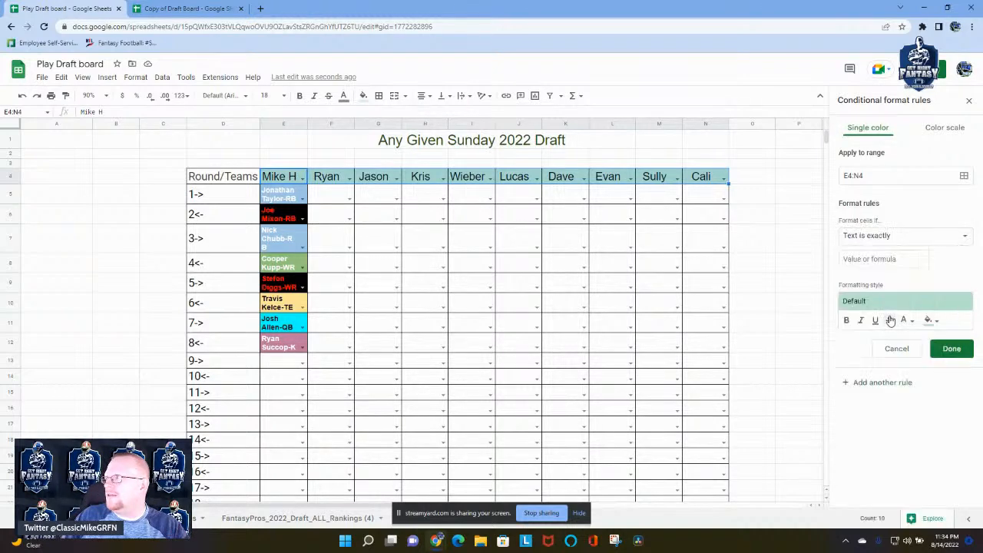
{"action": "left_click", "coordinate": [884, 259]}
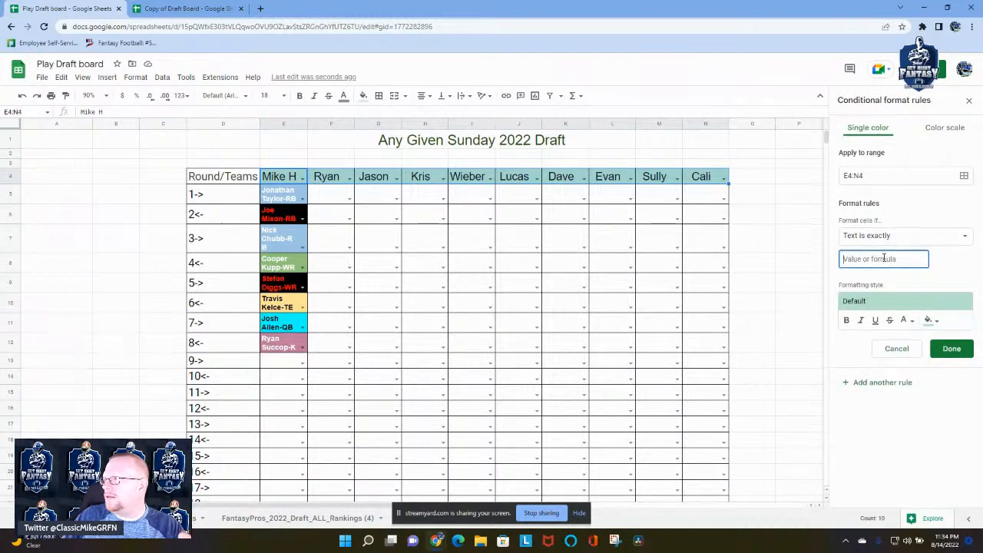
{"action": "type", "text": "Mike H"}
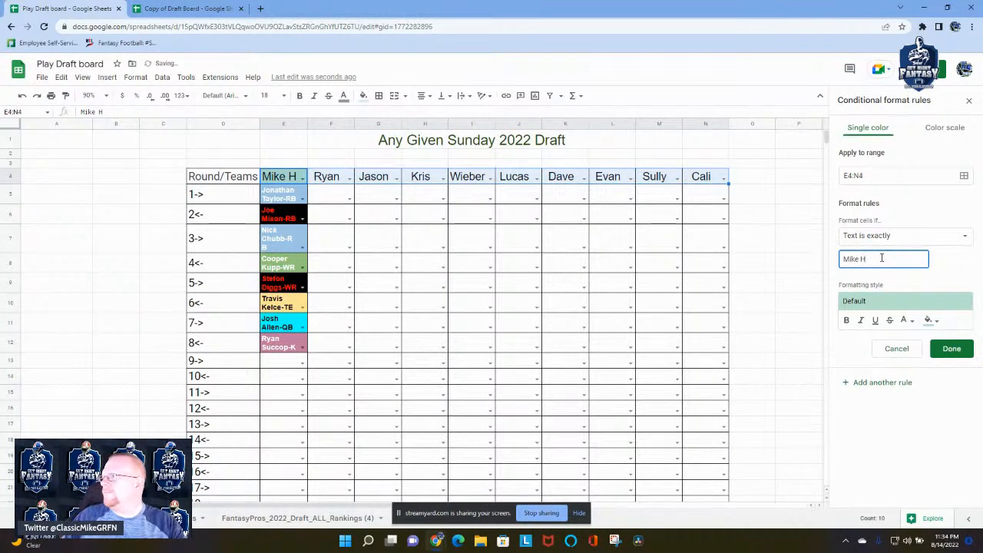
- Give the E4 team name rule a blue fill with bold white text and save it
{"action": "left_click", "coordinate": [928, 320]}
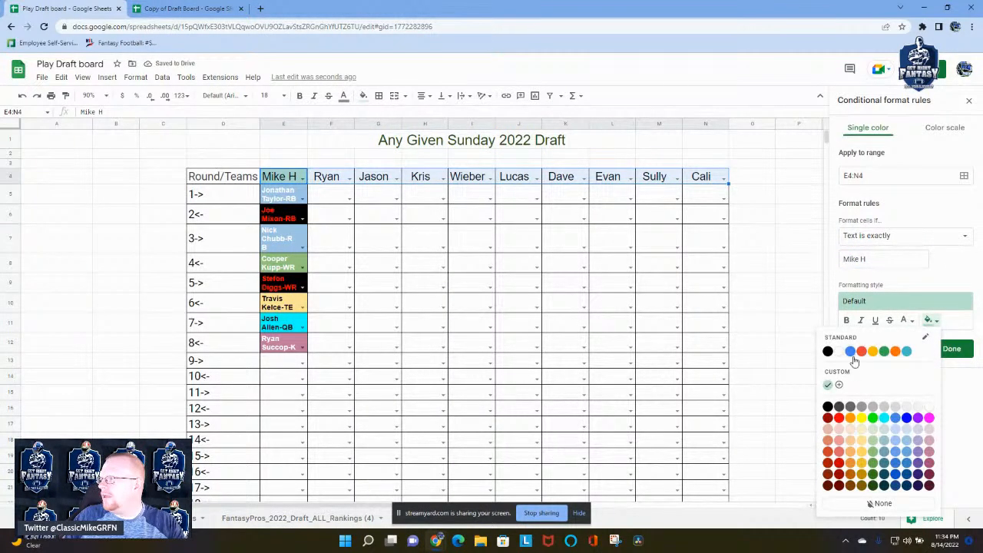
{"action": "left_click", "coordinate": [906, 417]}
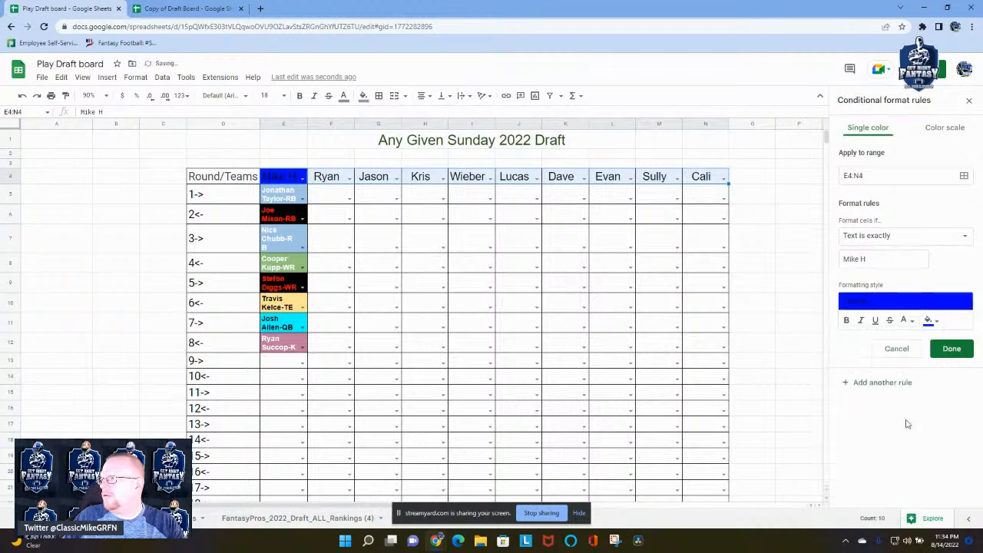
{"action": "left_click", "coordinate": [846, 321]}
{"action": "left_click", "coordinate": [905, 320]}
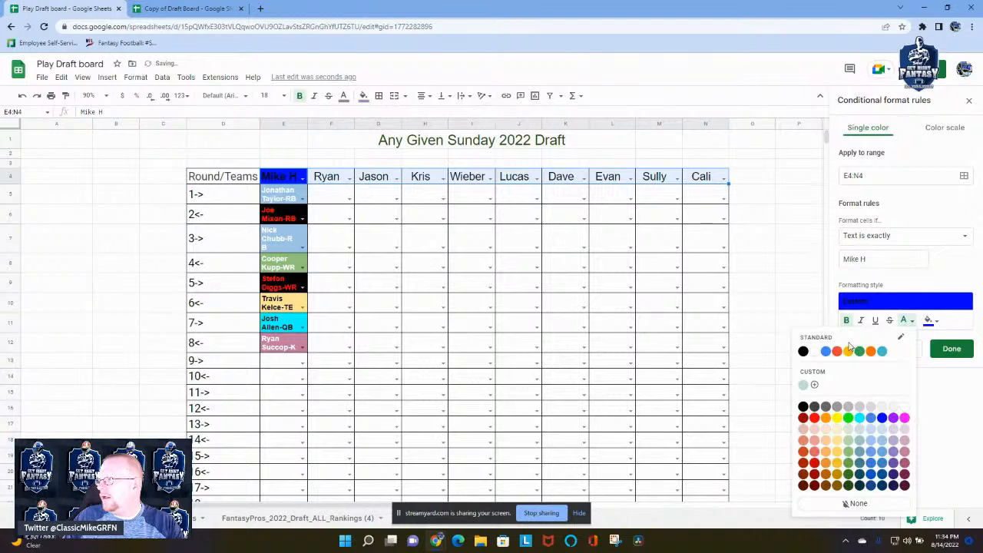
{"action": "left_click", "coordinate": [813, 351]}
{"action": "left_click", "coordinate": [950, 349]}
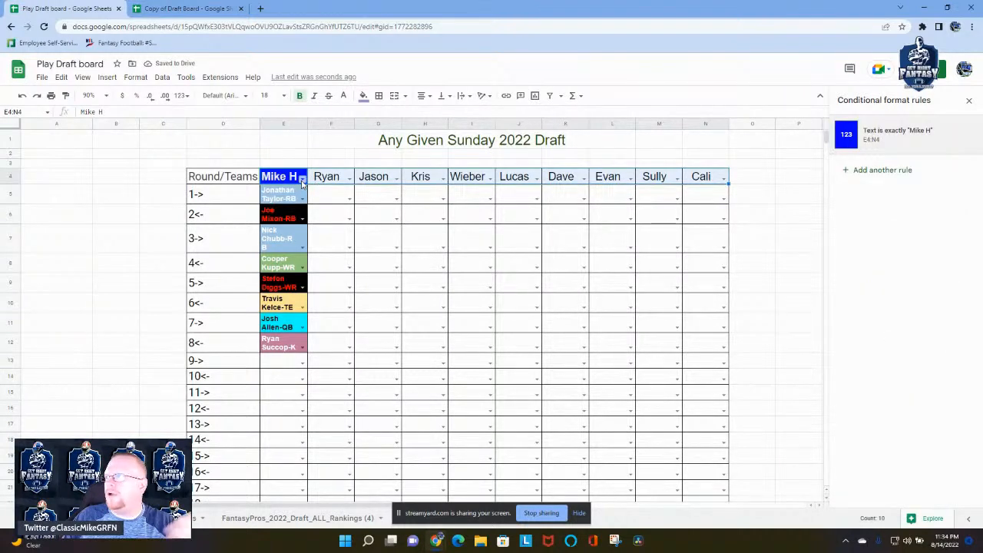
- Add another conditional format rule for E4:N4 with the condition Text is exactly the team name in F4
{"action": "left_click", "coordinate": [889, 169]}
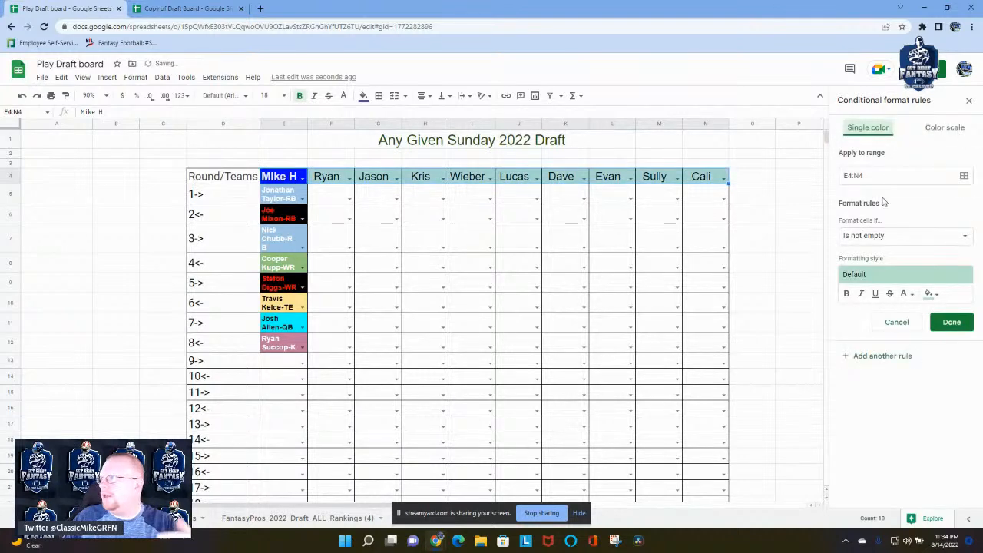
{"action": "left_click", "coordinate": [913, 238]}
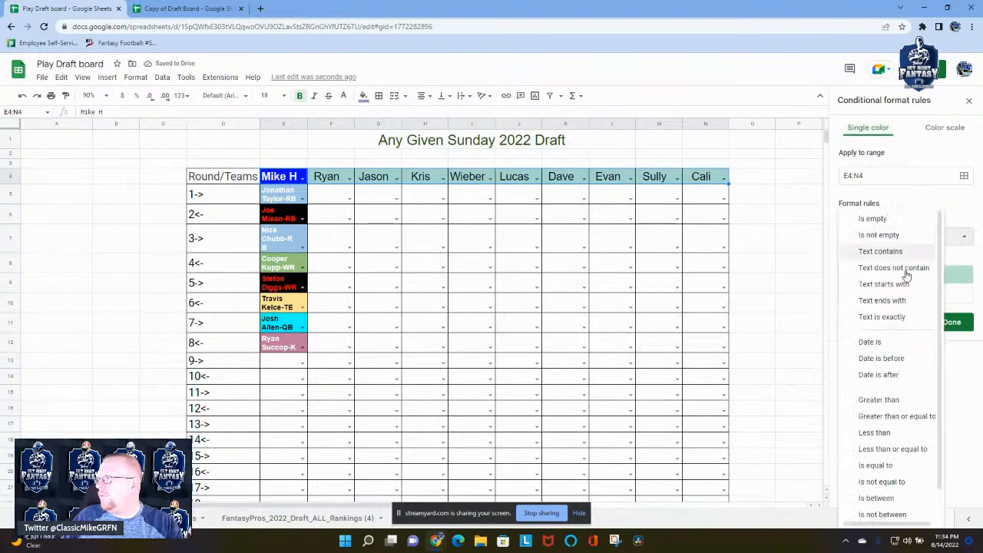
{"action": "left_click", "coordinate": [895, 318]}
{"action": "left_click", "coordinate": [884, 259]}
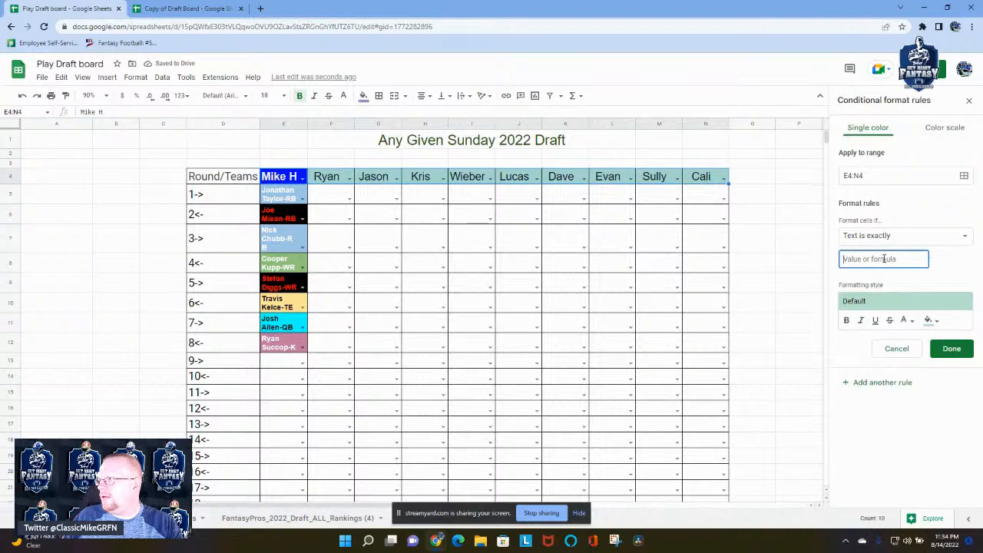
{"action": "type", "text": "Ryan"}
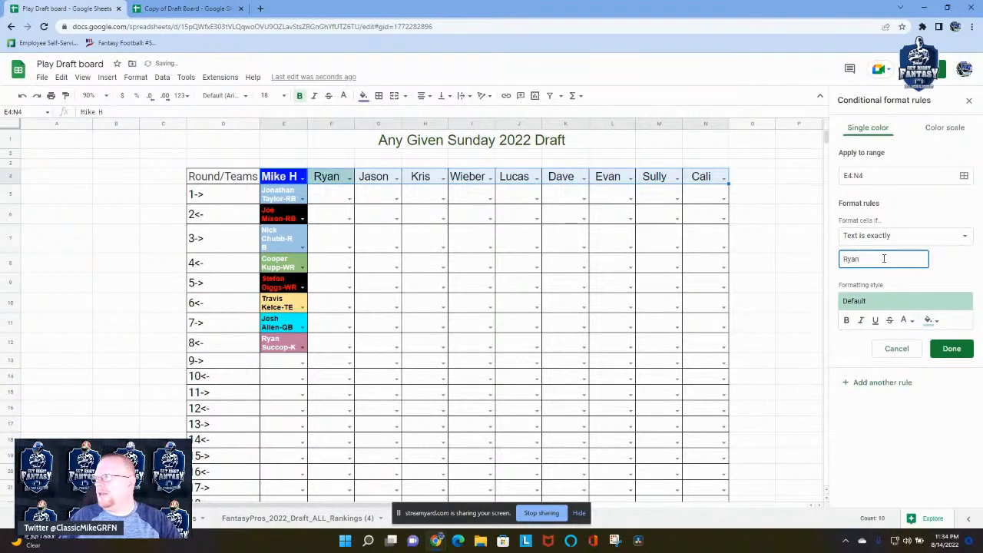
- Give the F4 team name rule a magenta fill with bold white text and save it
{"action": "left_click", "coordinate": [928, 320]}
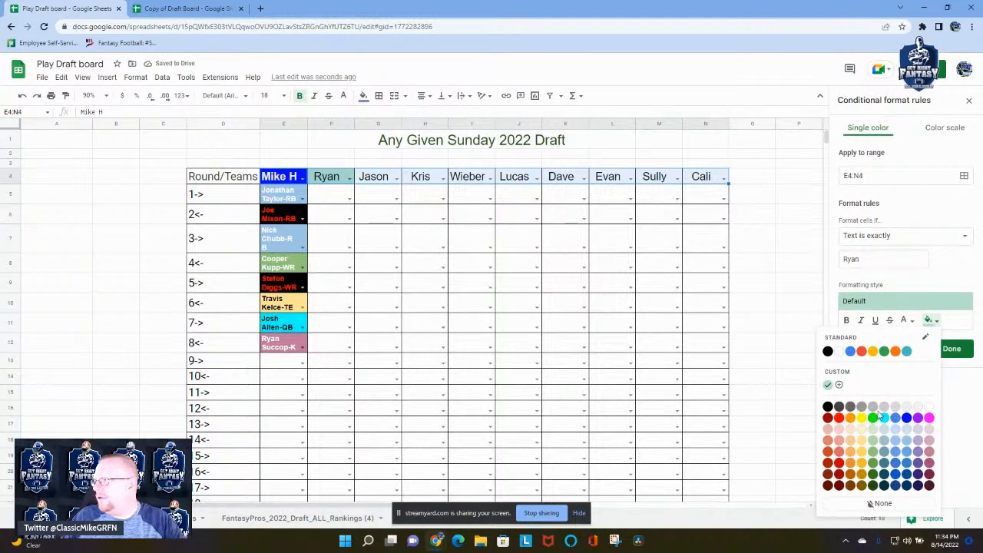
{"action": "left_click", "coordinate": [929, 418]}
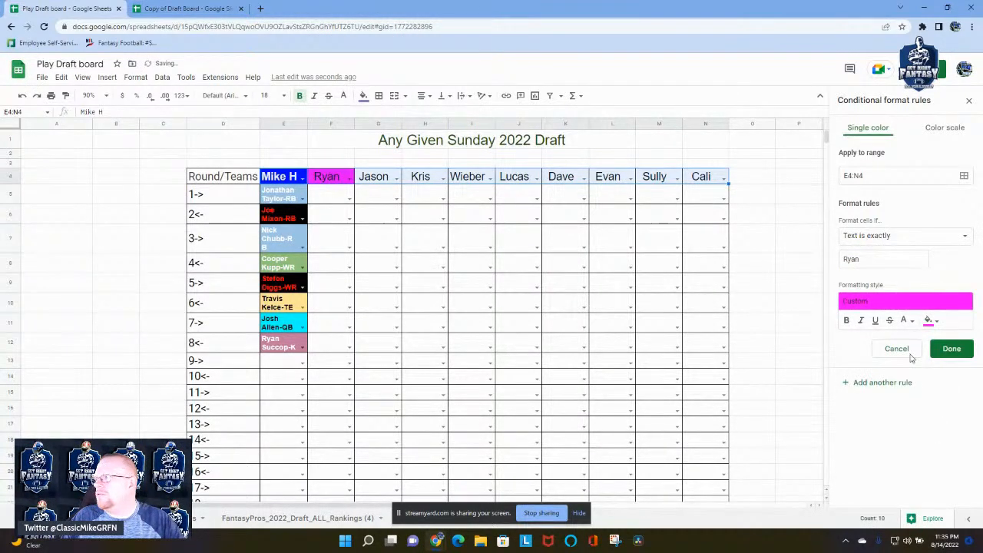
{"action": "left_click", "coordinate": [846, 321]}
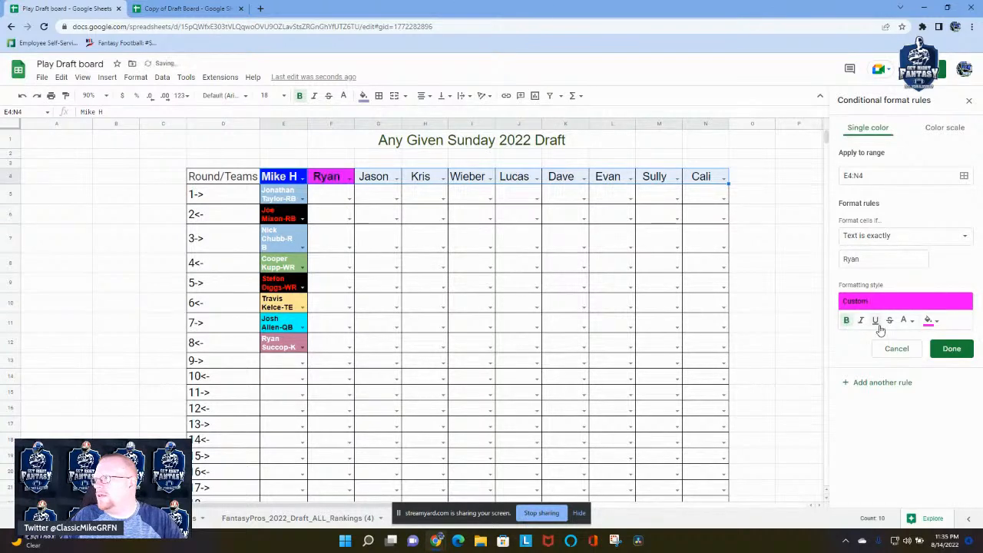
{"action": "left_click", "coordinate": [905, 321]}
{"action": "left_click", "coordinate": [816, 352]}
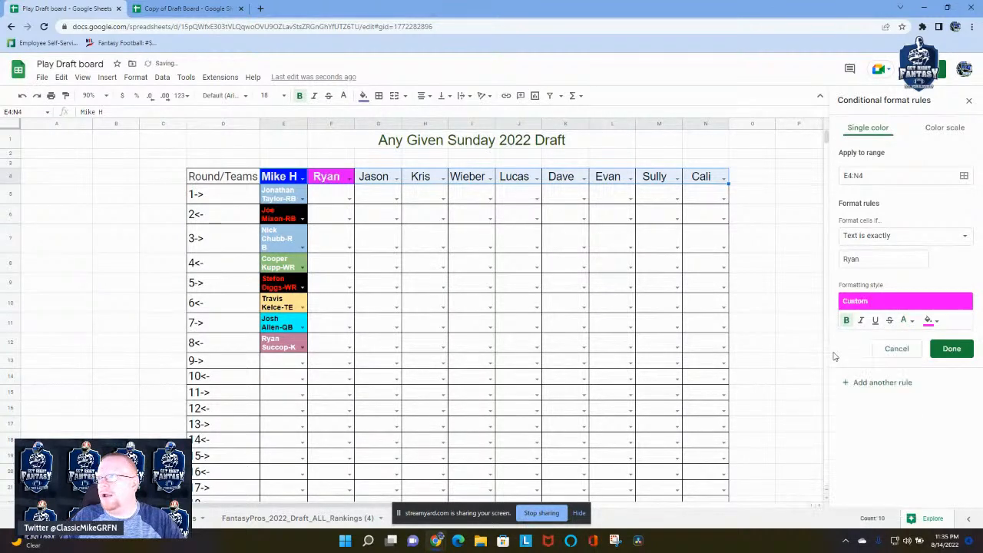
{"action": "left_click", "coordinate": [956, 351]}
- Add a conditional format rule for team header G4 with a green fill and bold white text
{"action": "left_click", "coordinate": [391, 178]}
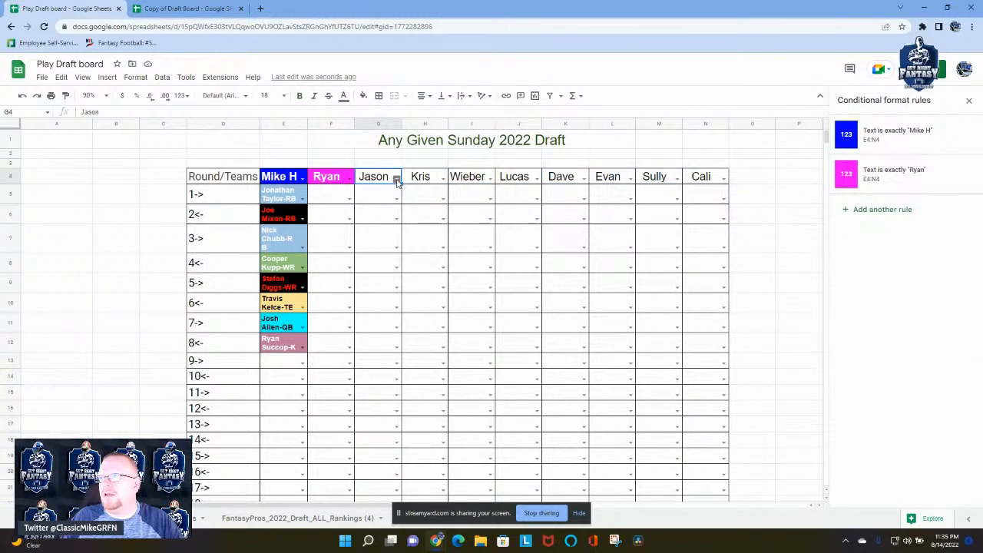
{"action": "left_click", "coordinate": [852, 211]}
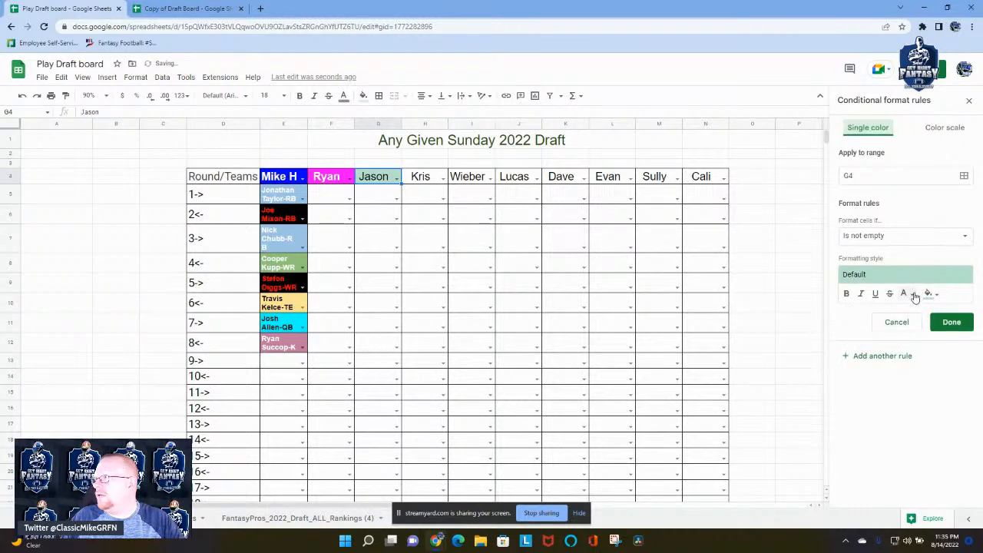
{"action": "left_click", "coordinate": [929, 296]}
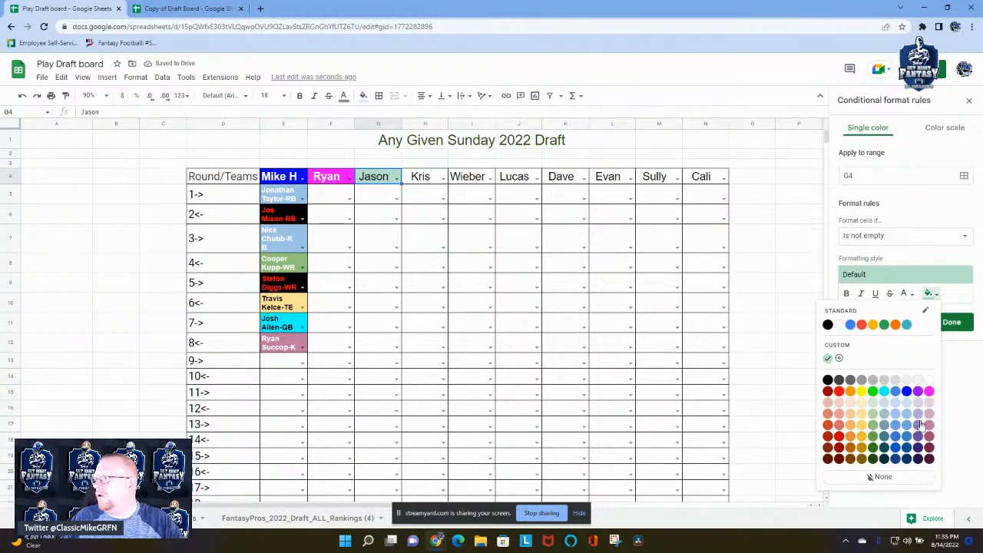
{"action": "left_click", "coordinate": [873, 391]}
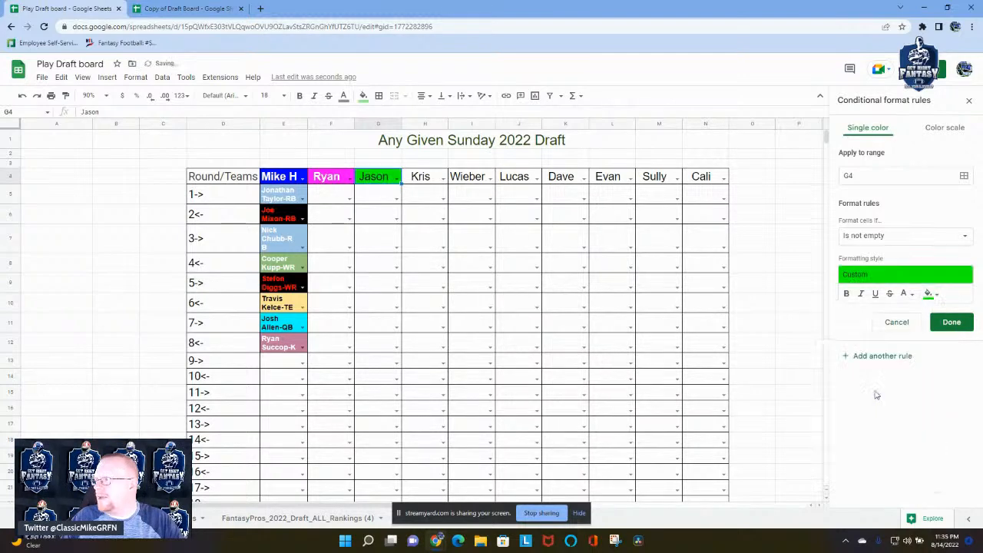
{"action": "left_click", "coordinate": [846, 293]}
{"action": "left_click", "coordinate": [909, 296]}
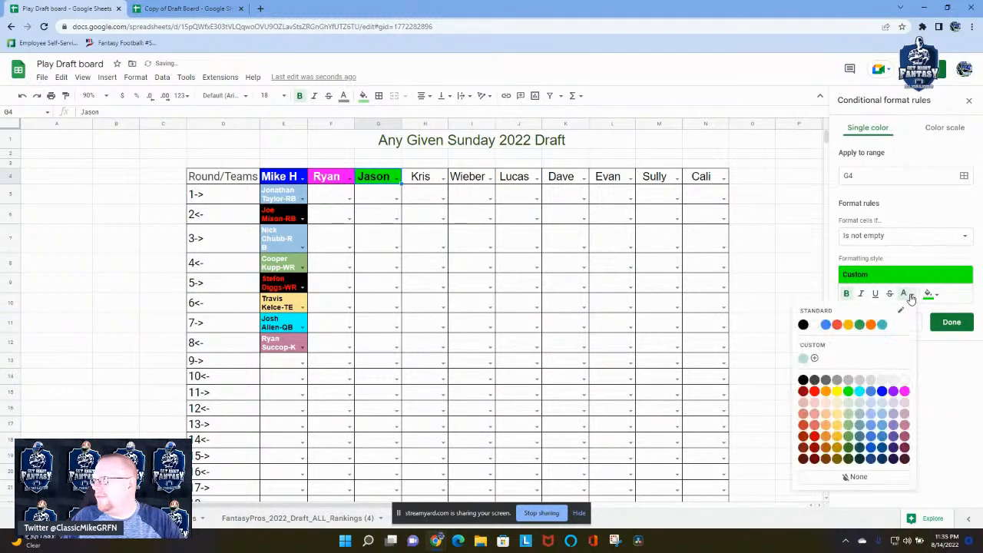
{"action": "left_click", "coordinate": [815, 325]}
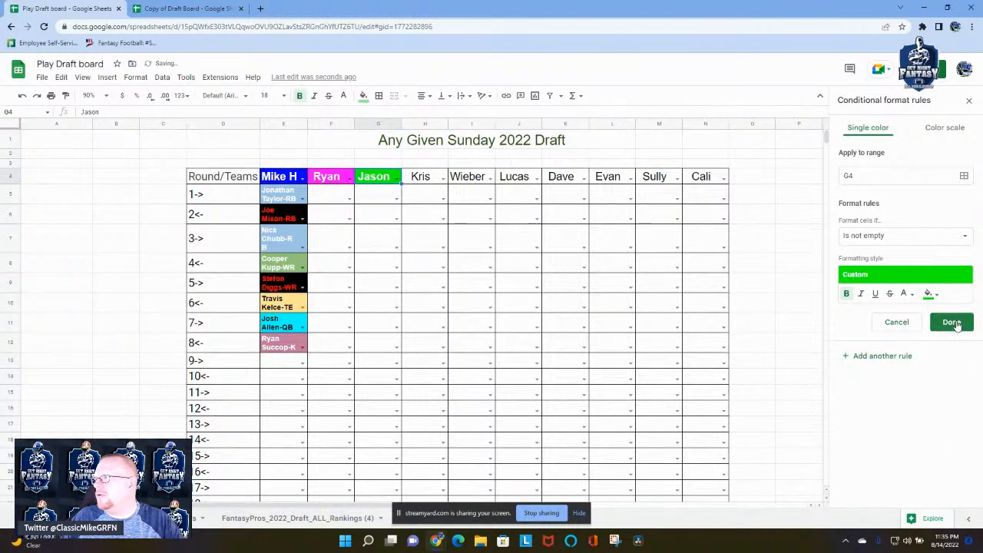
- Set the G4 rule's condition to Text is exactly the team name in G4 and save it
{"action": "left_click", "coordinate": [903, 236]}
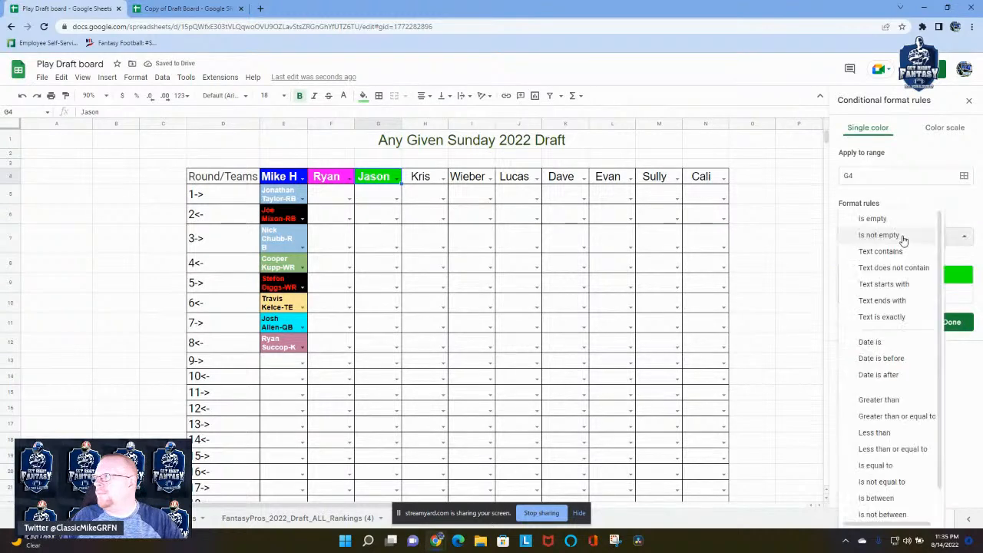
{"action": "left_click", "coordinate": [891, 317]}
{"action": "left_click", "coordinate": [878, 261]}
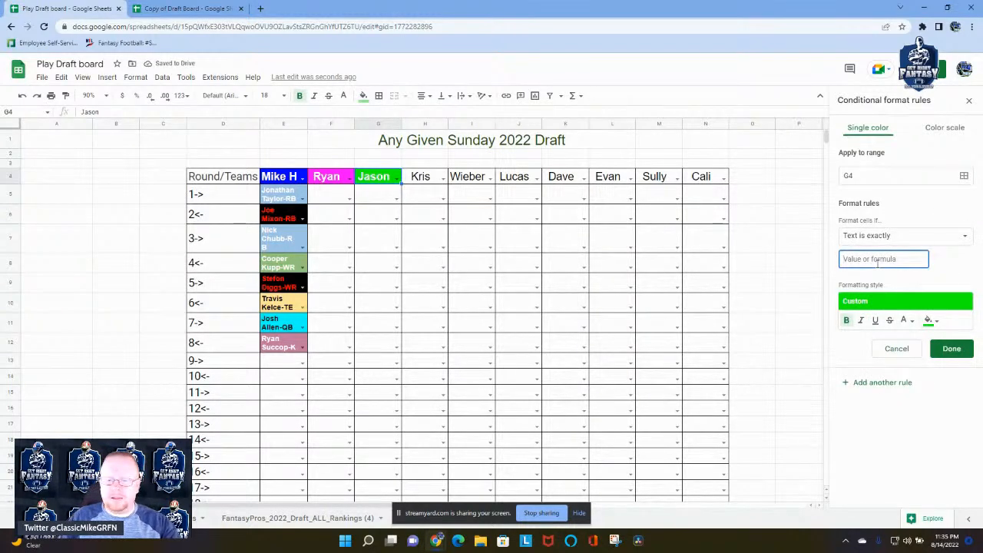
{"action": "type", "text": "Jason"}
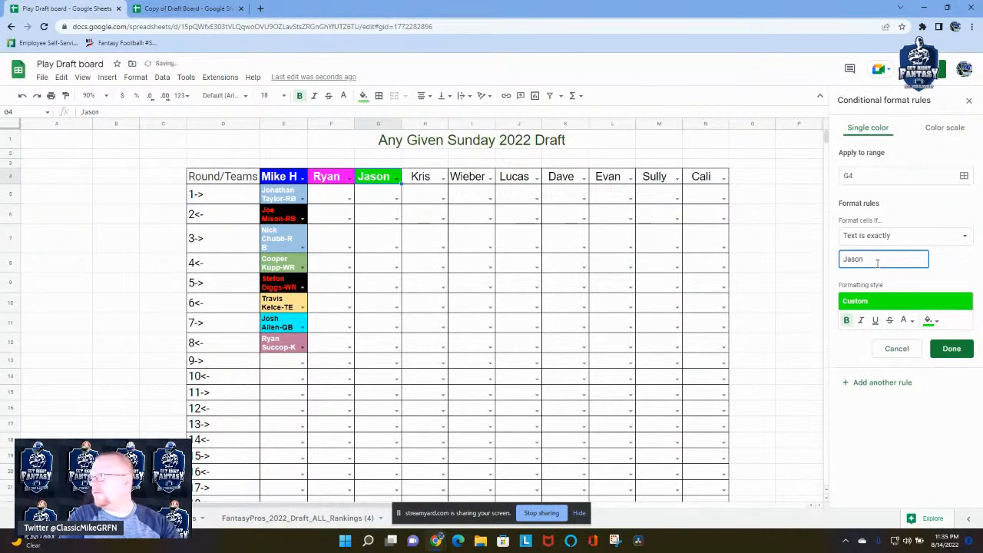
{"action": "left_click", "coordinate": [951, 347]}
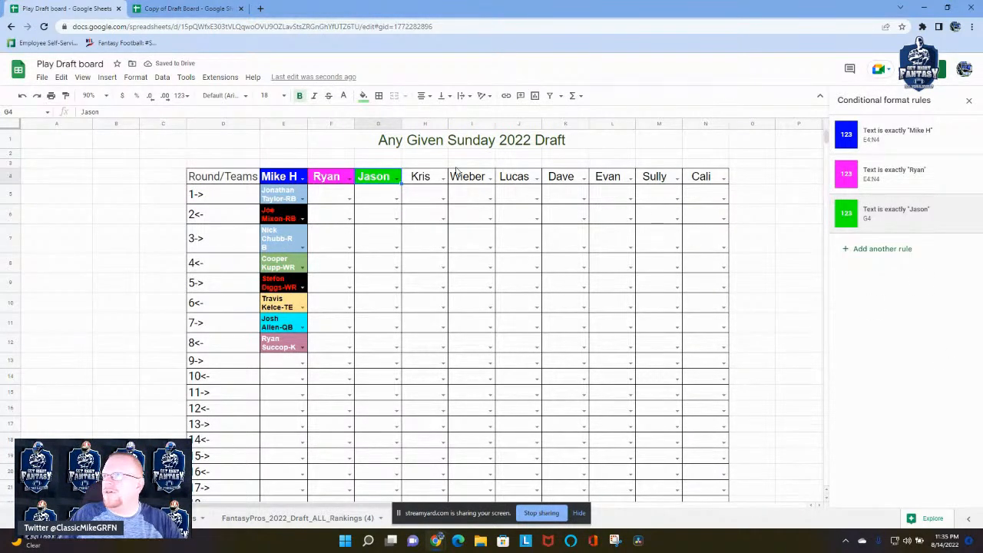
- Add a conditional format rule for team header H4 with the condition Text is exactly the team name in H4
{"action": "left_click", "coordinate": [430, 182]}
{"action": "left_click", "coordinate": [890, 210]}
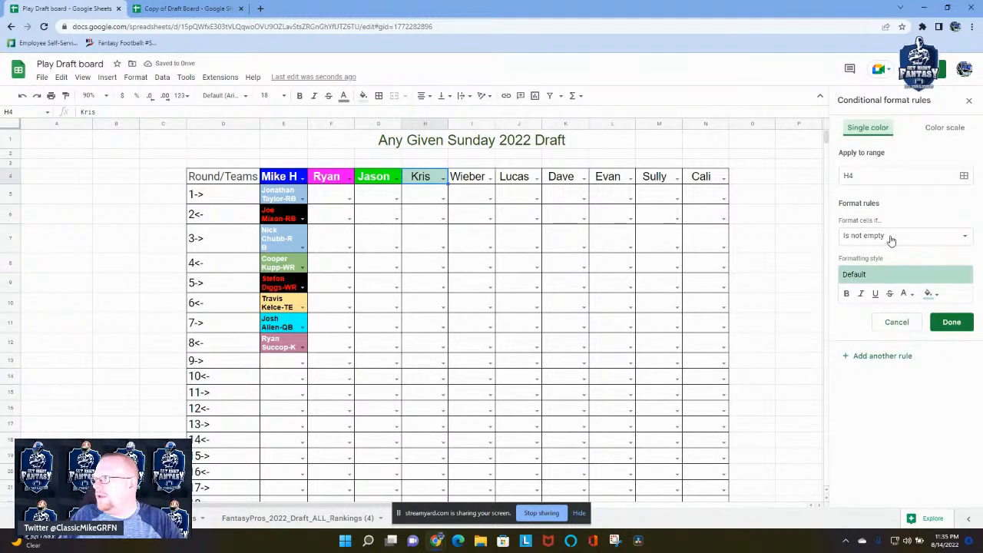
{"action": "left_click", "coordinate": [891, 237]}
{"action": "left_click", "coordinate": [889, 318]}
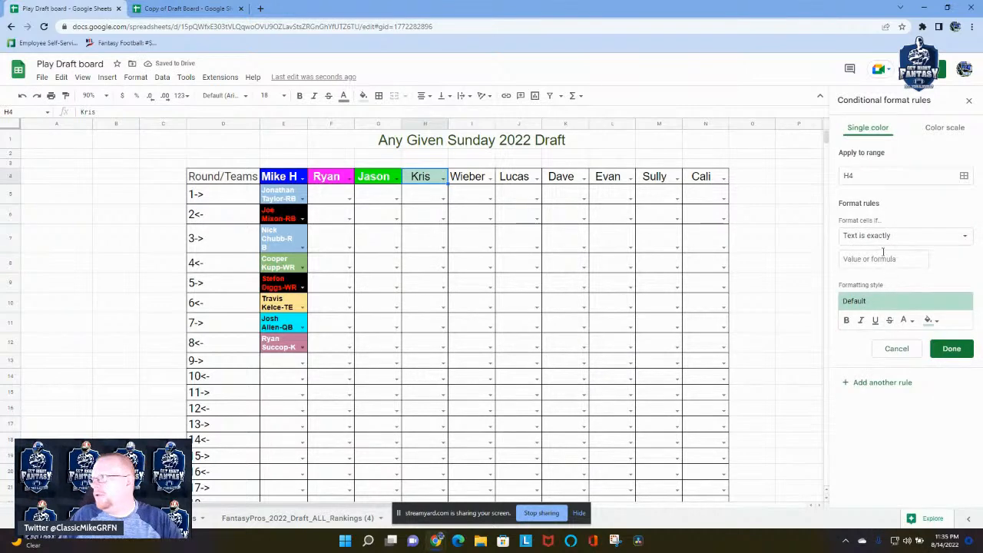
{"action": "left_click", "coordinate": [873, 259]}
{"action": "type", "text": "Kris"}
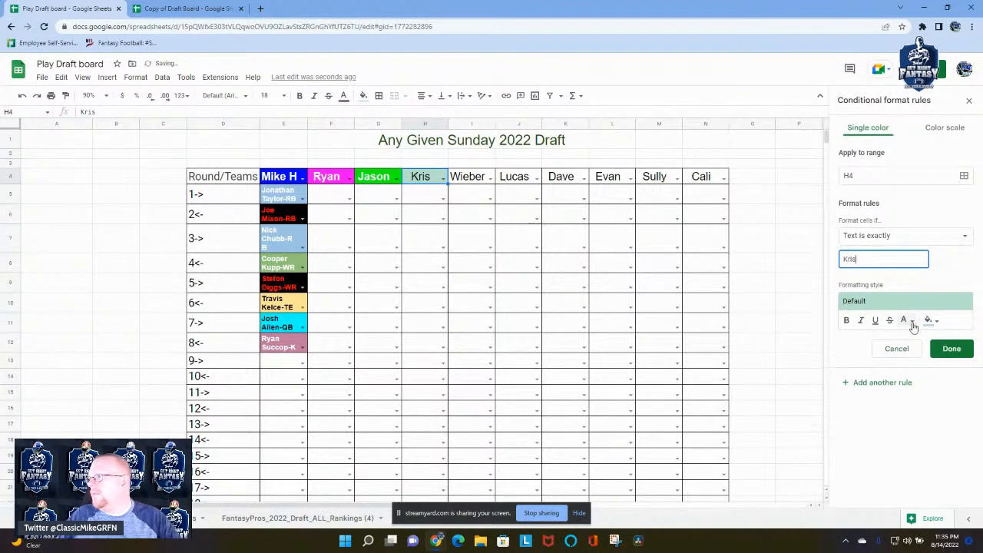
- Give the H4 team name rule a purple fill with bold white text and save it
{"action": "left_click", "coordinate": [929, 319]}
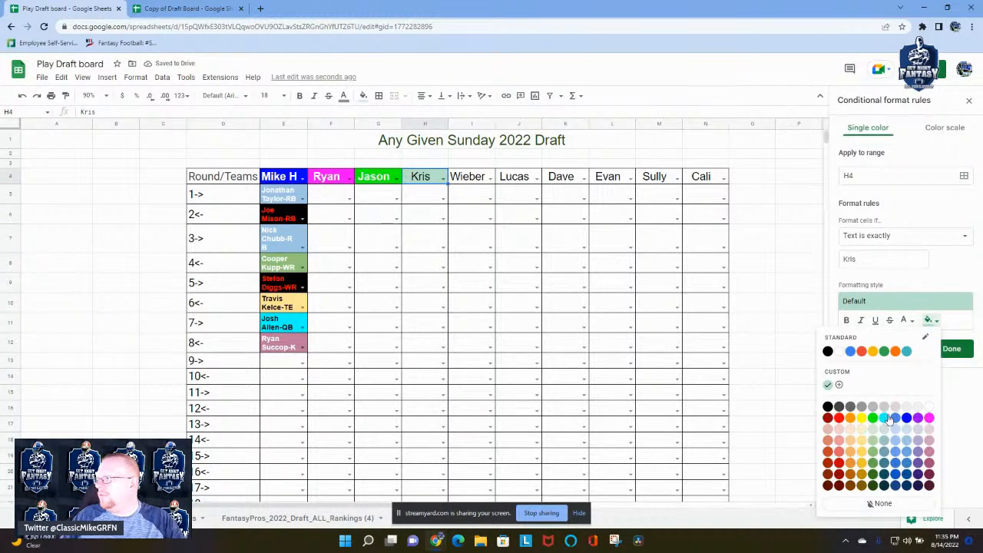
{"action": "left_click", "coordinate": [918, 417]}
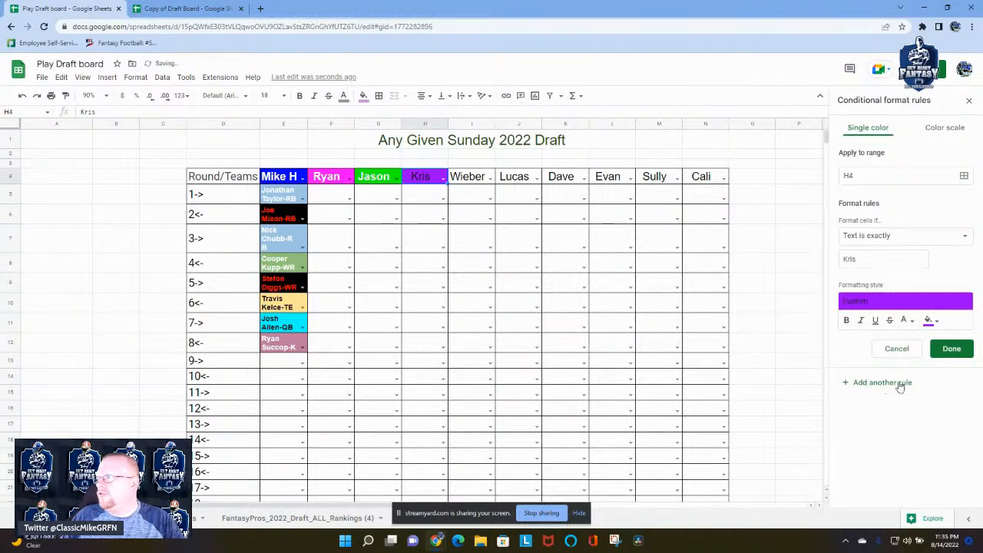
{"action": "left_click", "coordinate": [846, 320]}
{"action": "left_click", "coordinate": [904, 321]}
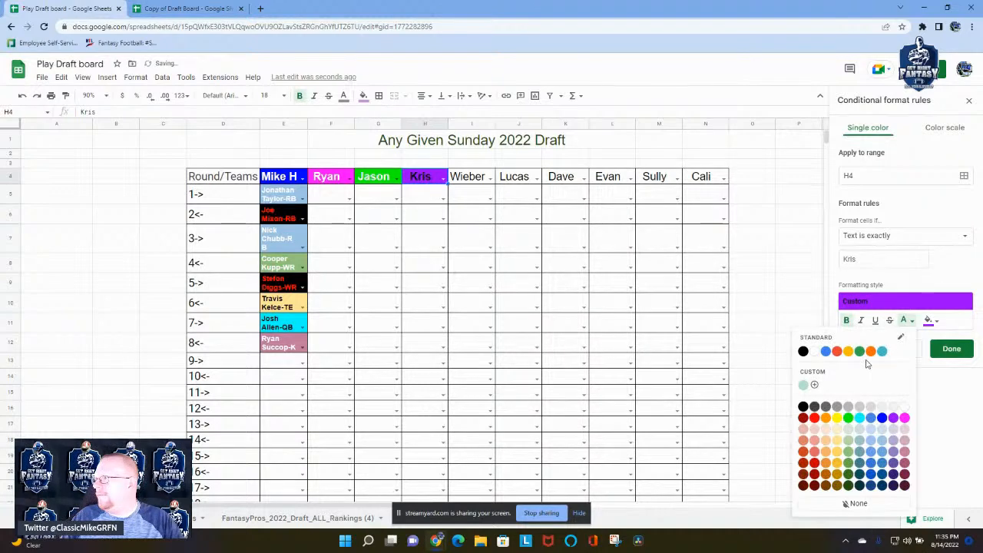
{"action": "left_click", "coordinate": [813, 350]}
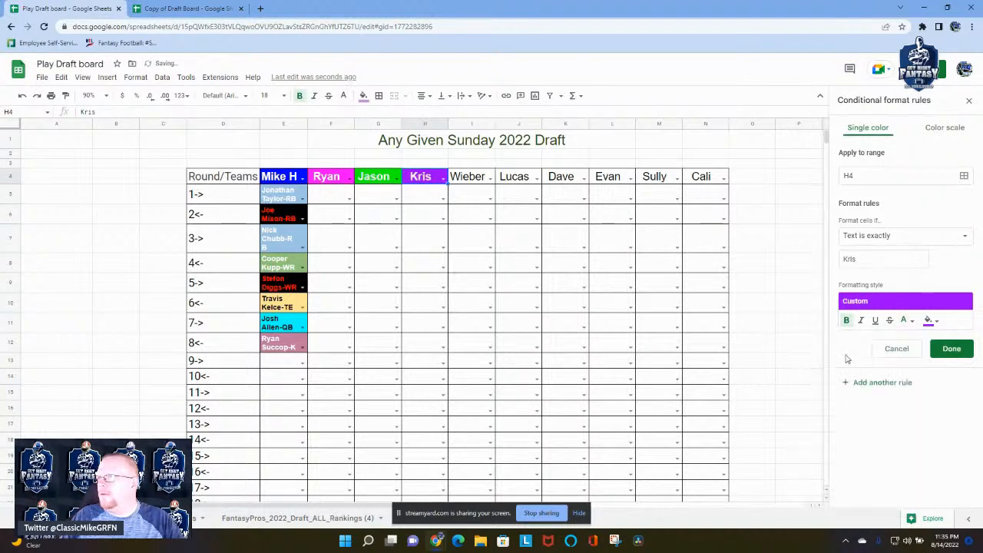
{"action": "left_click", "coordinate": [952, 349]}
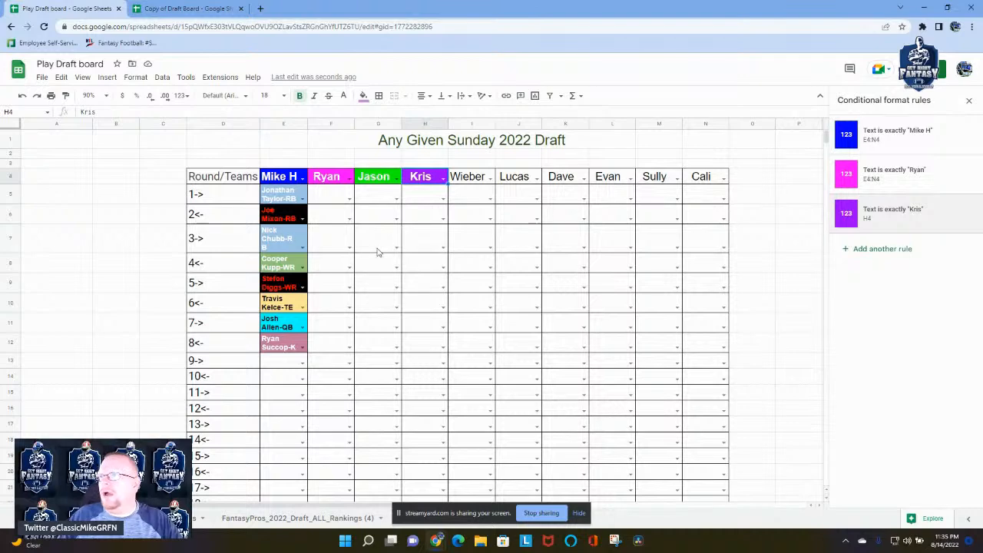
- Fill draft cell G6 with blue and set its text color to white
{"action": "left_click", "coordinate": [343, 201]}
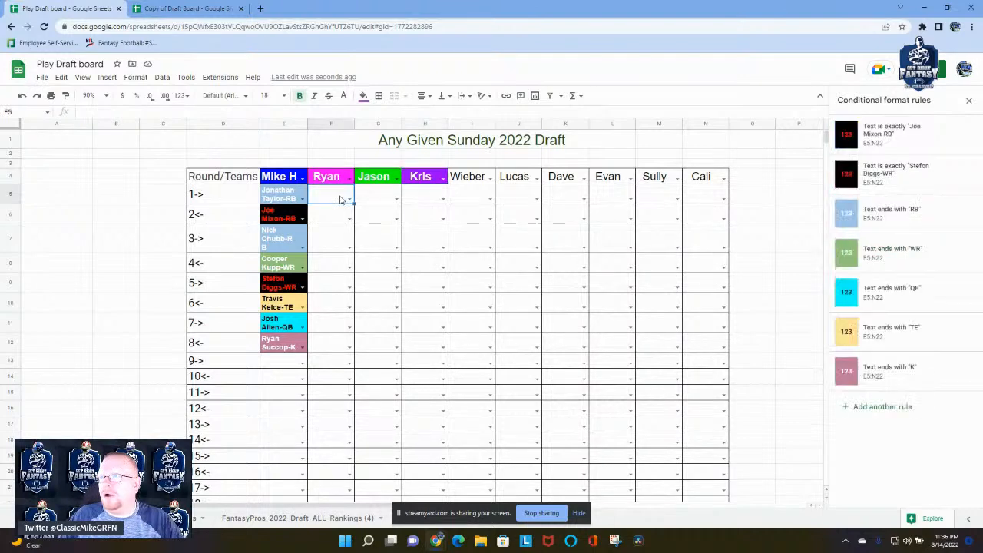
{"action": "left_click", "coordinate": [383, 220]}
{"action": "left_click", "coordinate": [363, 95]}
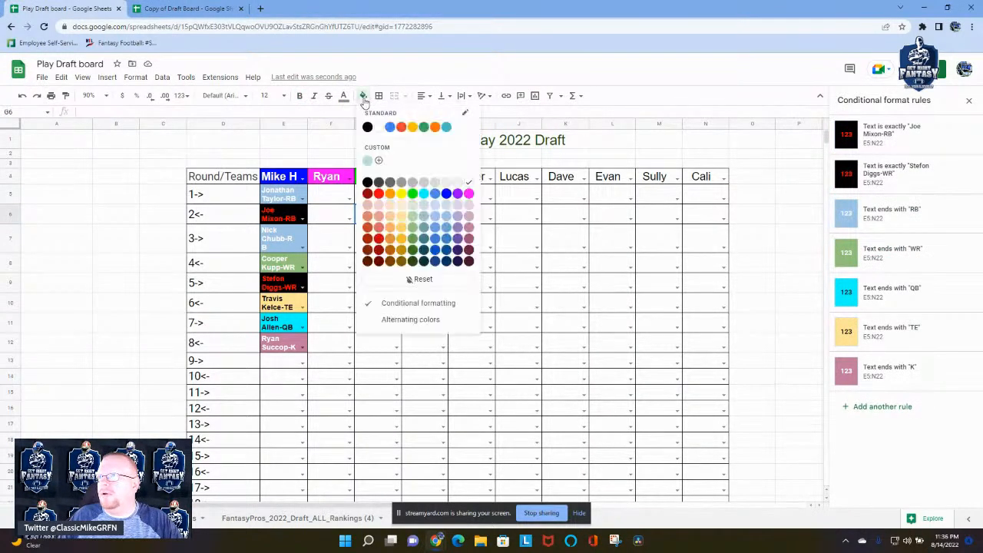
{"action": "left_click", "coordinate": [446, 194]}
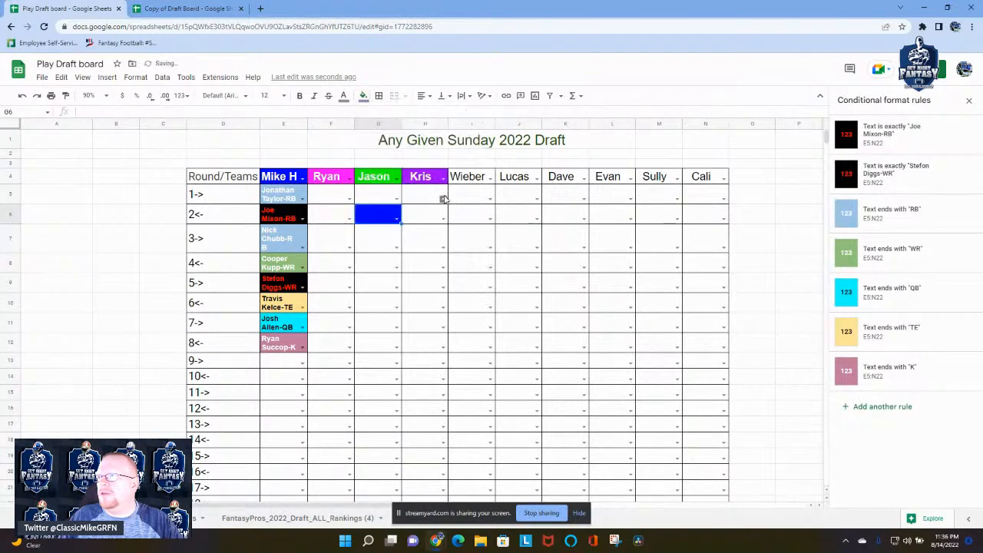
{"action": "left_click", "coordinate": [344, 98]}
{"action": "left_click", "coordinate": [369, 128]}
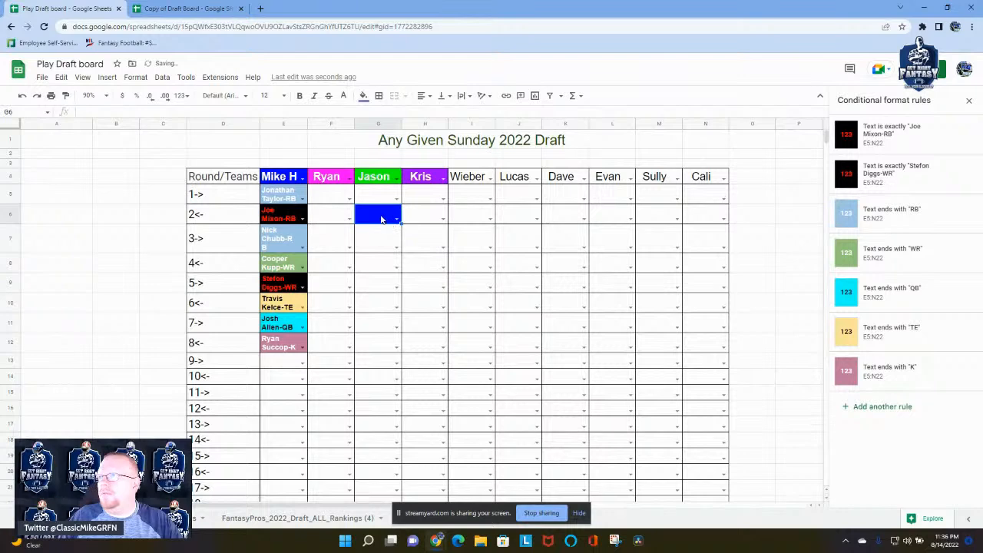
- Fill draft cell I9 with blue and set its text color to white
{"action": "left_click", "coordinate": [430, 285]}
{"action": "left_click", "coordinate": [469, 286]}
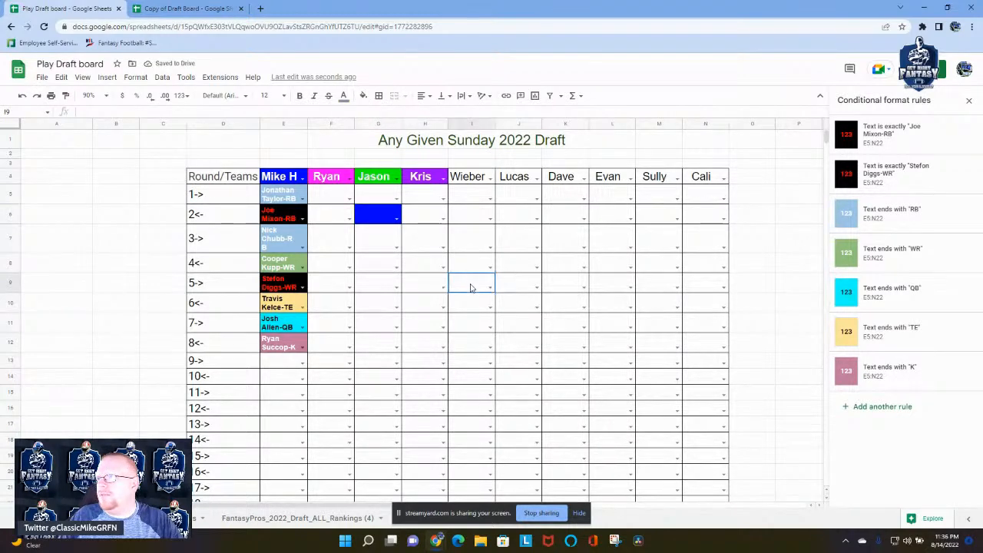
{"action": "left_click", "coordinate": [363, 95]}
{"action": "left_click", "coordinate": [446, 194]}
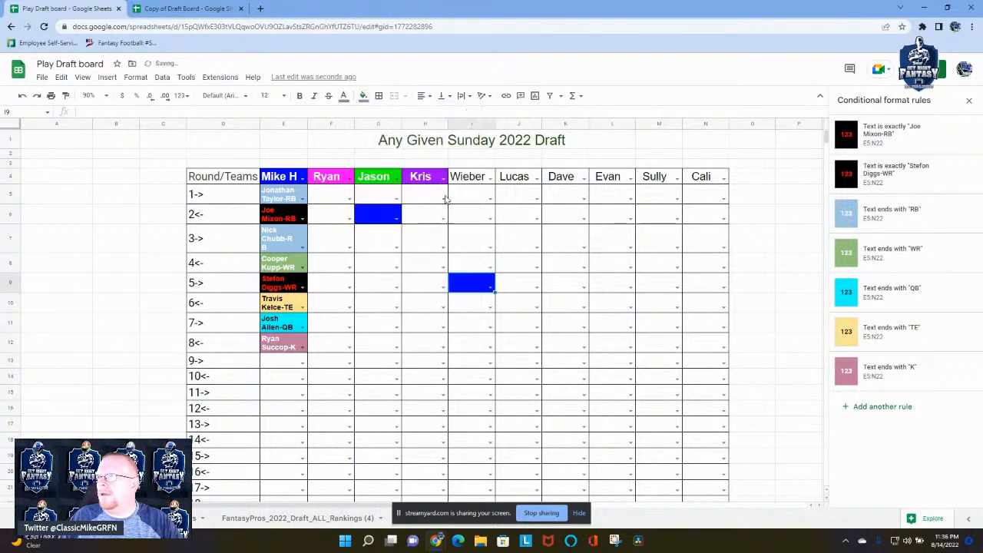
{"action": "left_click", "coordinate": [343, 95]}
{"action": "left_click", "coordinate": [365, 137]}
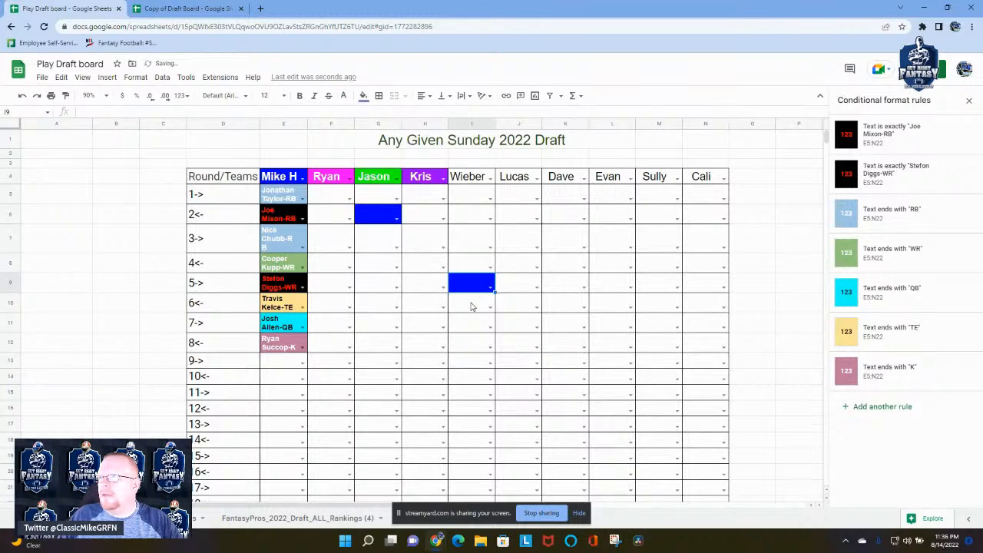
- Fill draft cell F9 with green and set its text color to white
{"action": "left_click", "coordinate": [333, 288]}
{"action": "left_click", "coordinate": [363, 95]}
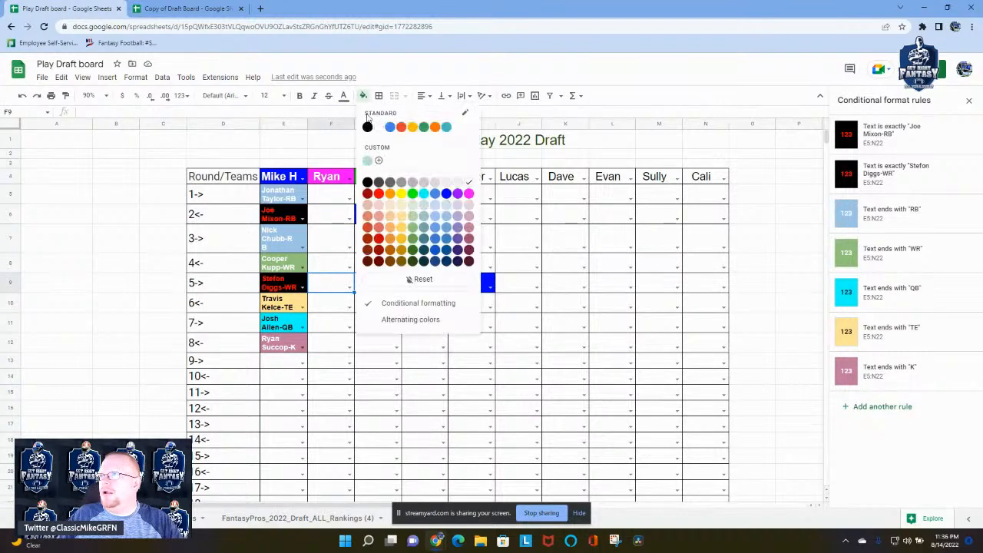
{"action": "left_click", "coordinate": [409, 195]}
{"action": "left_click", "coordinate": [342, 97]}
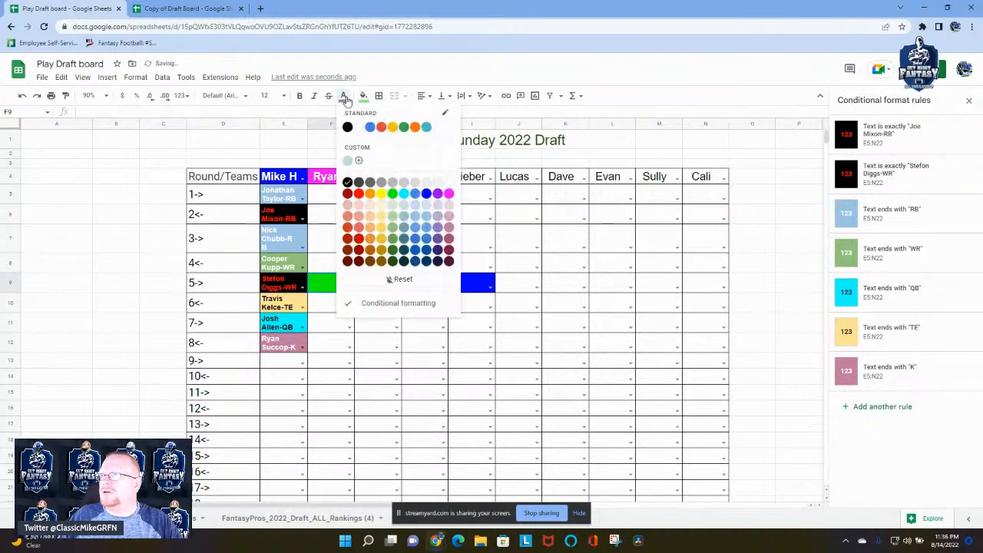
{"action": "left_click", "coordinate": [366, 130]}
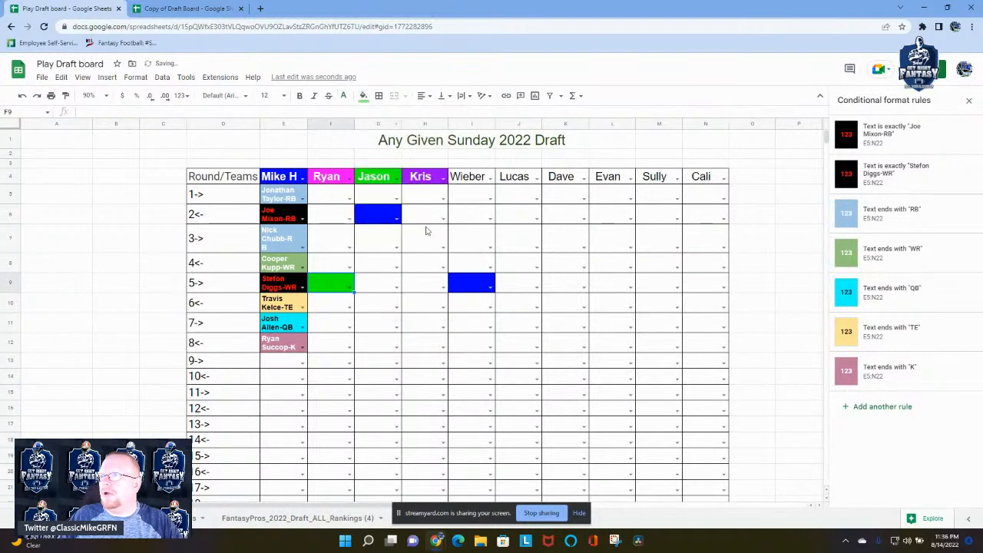
- Fill draft cell K6 with magenta and set its text color to white
{"action": "left_click", "coordinate": [553, 218]}
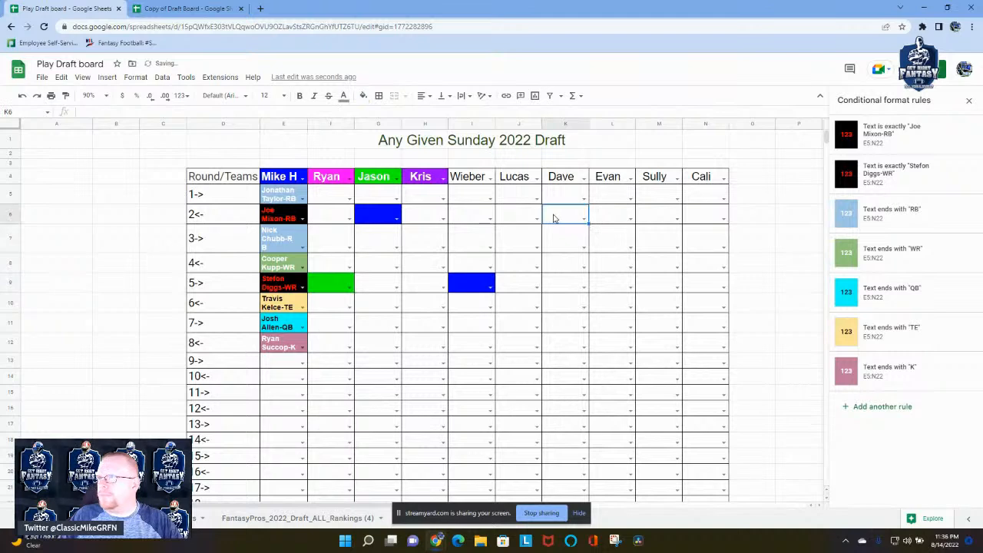
{"action": "left_click", "coordinate": [363, 95]}
{"action": "left_click", "coordinate": [469, 192]}
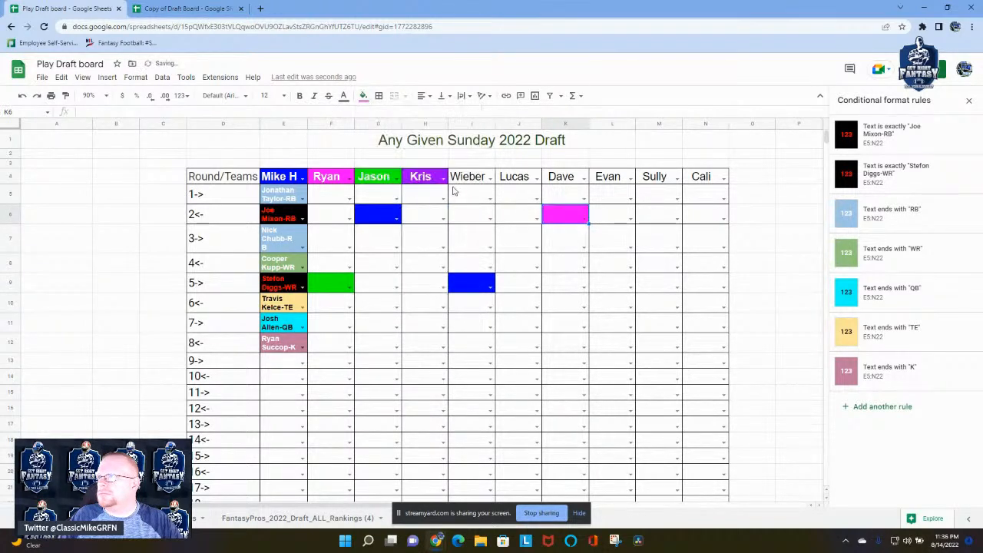
{"action": "left_click", "coordinate": [344, 98]}
{"action": "left_click", "coordinate": [357, 129]}
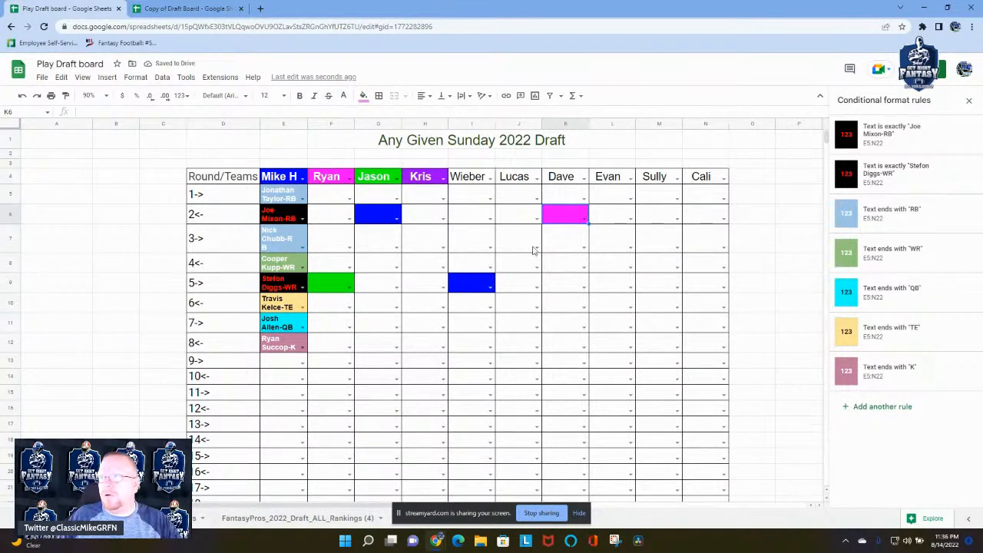
- Test the player dropdown in G6 with Derrick Henry-RB and clear the pick again
{"action": "left_click", "coordinate": [397, 220]}
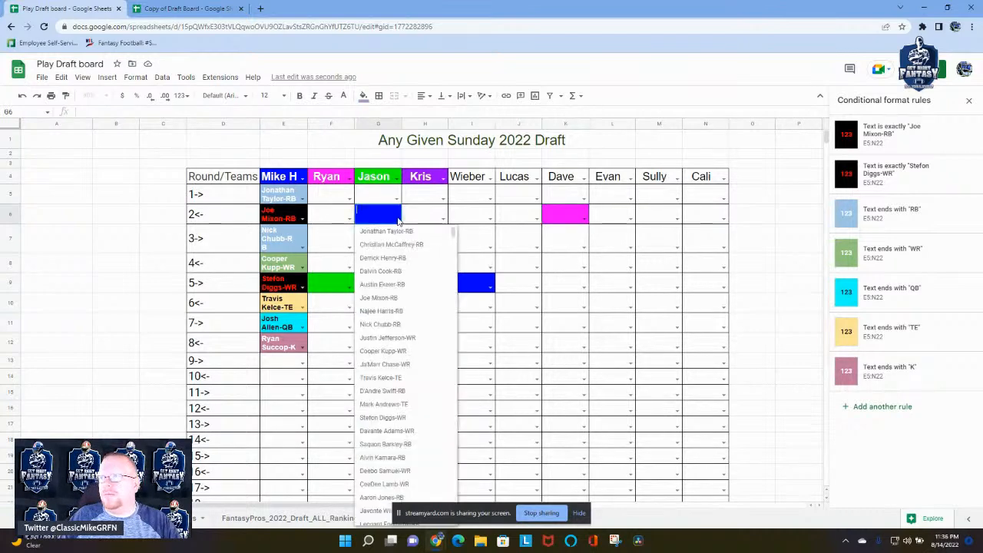
{"action": "left_click", "coordinate": [392, 259]}
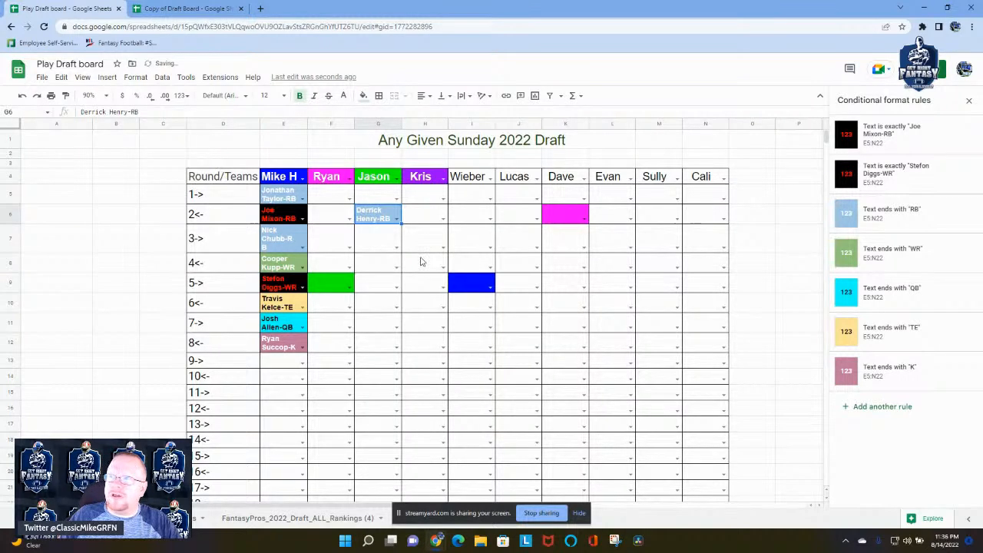
{"action": "left_click", "coordinate": [397, 218]}
{"action": "left_click", "coordinate": [428, 217]}
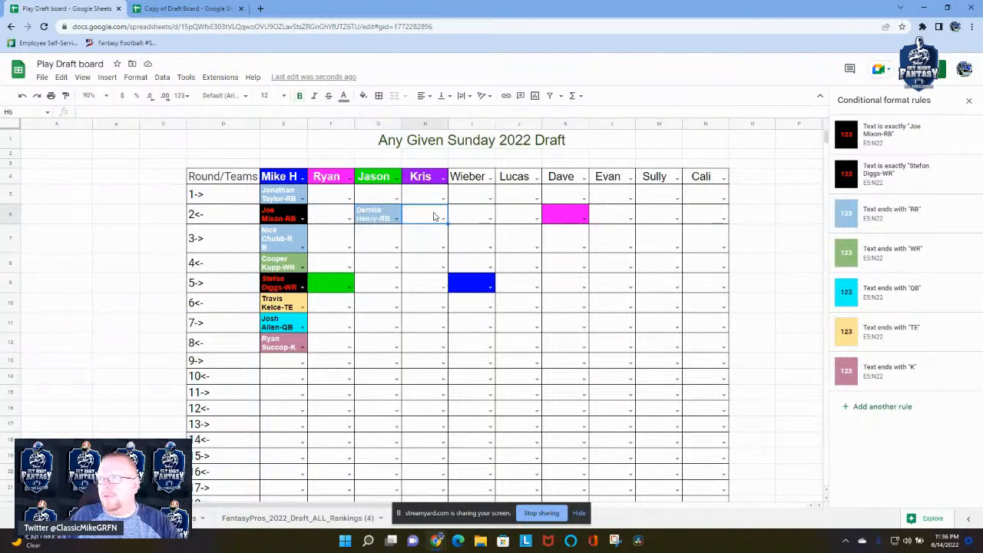
{"action": "left_click", "coordinate": [386, 220]}
{"action": "key", "text": "Delete"}
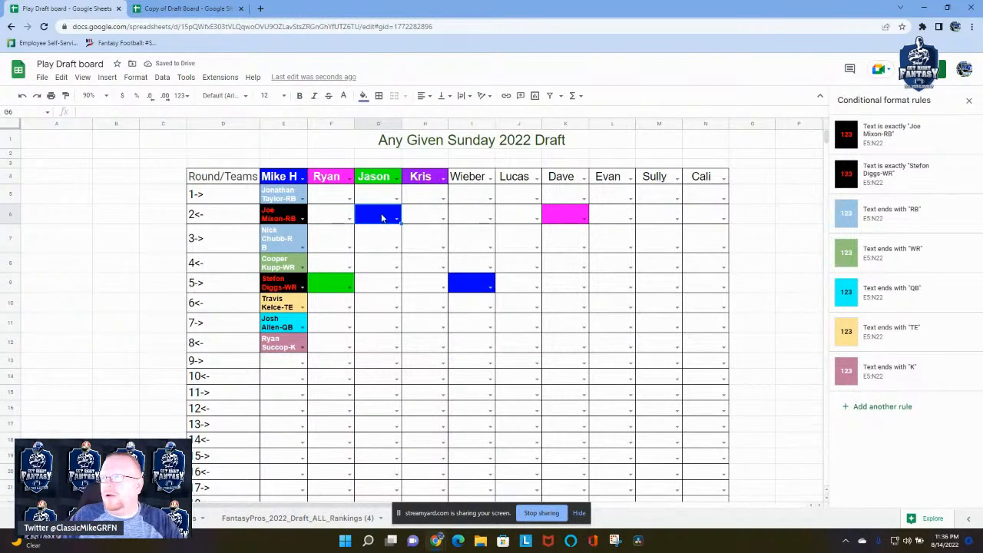
- Give draft cell G6 a thick blue outer border
{"action": "left_click", "coordinate": [378, 98]}
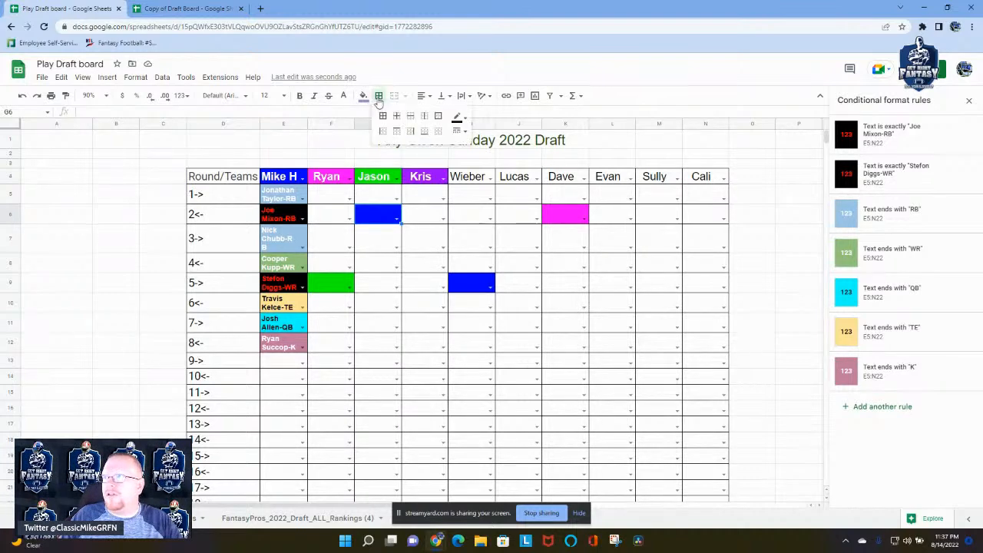
{"action": "left_click", "coordinate": [460, 119]}
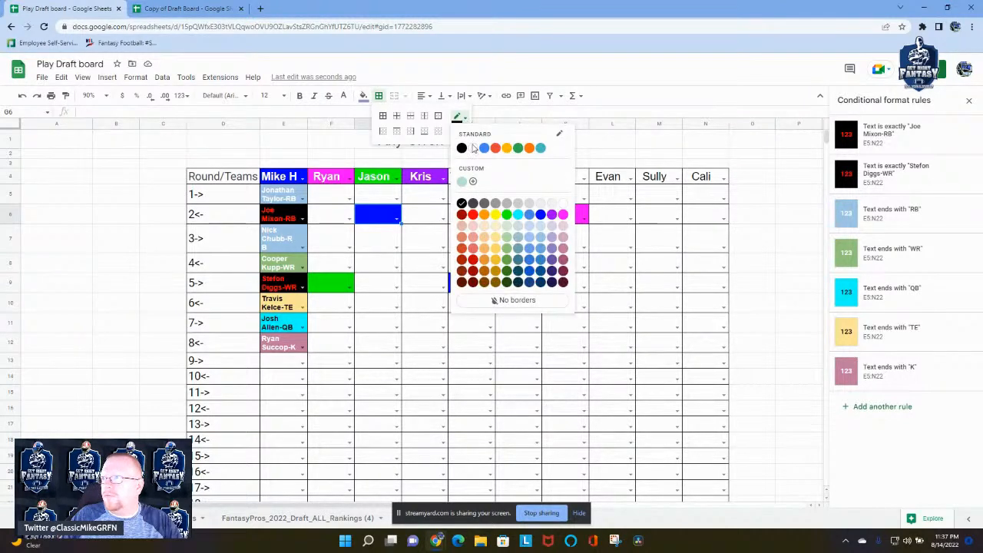
{"action": "left_click", "coordinate": [541, 215]}
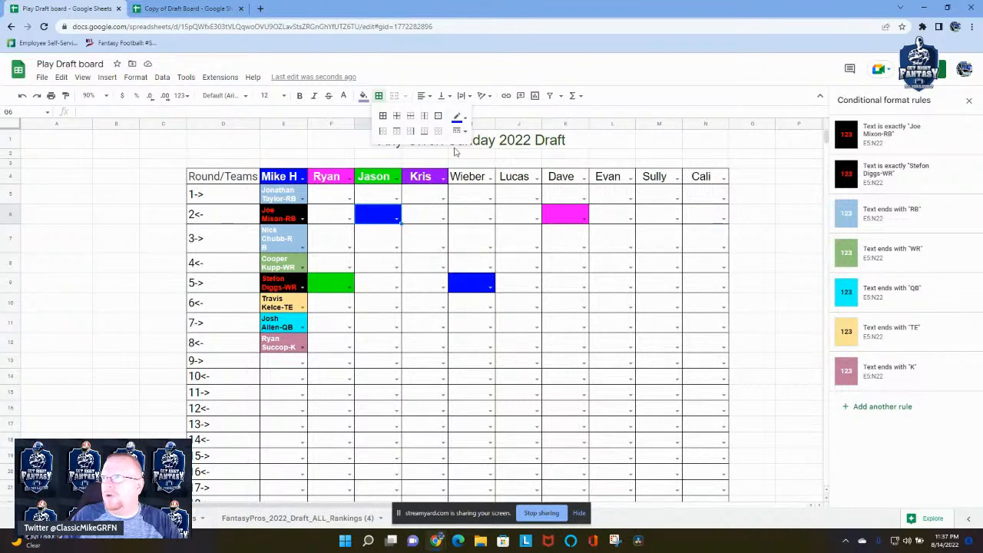
{"action": "left_click", "coordinate": [459, 131]}
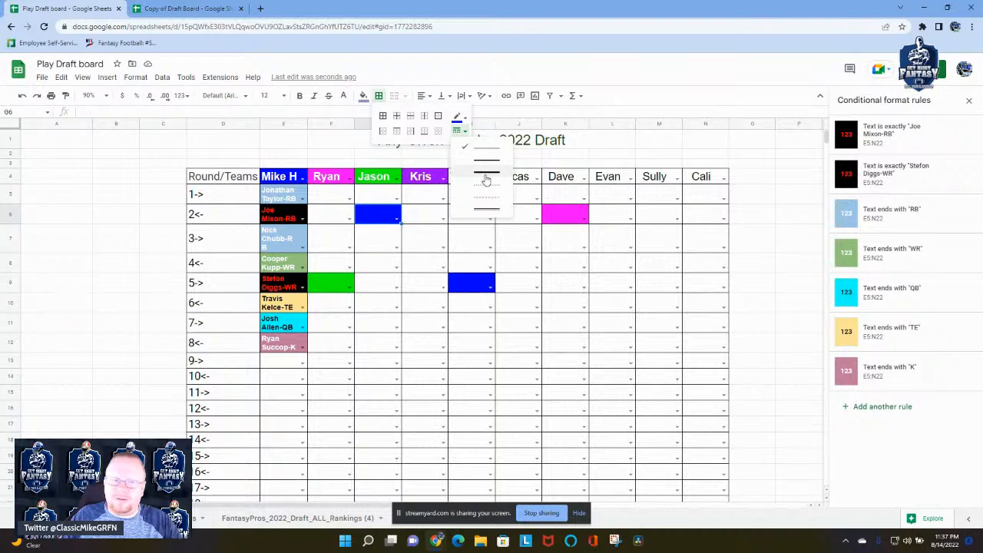
{"action": "left_click", "coordinate": [485, 179]}
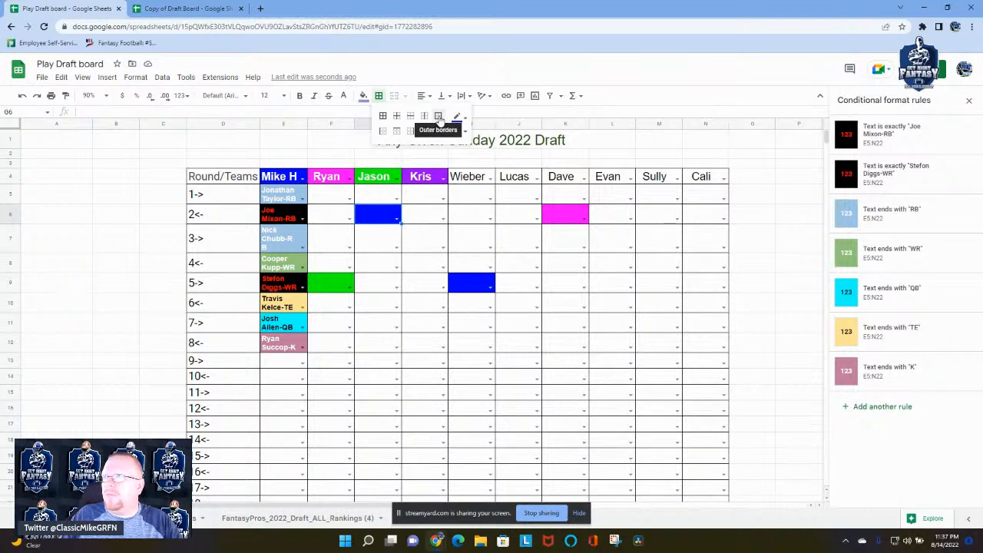
{"action": "left_click", "coordinate": [438, 117]}
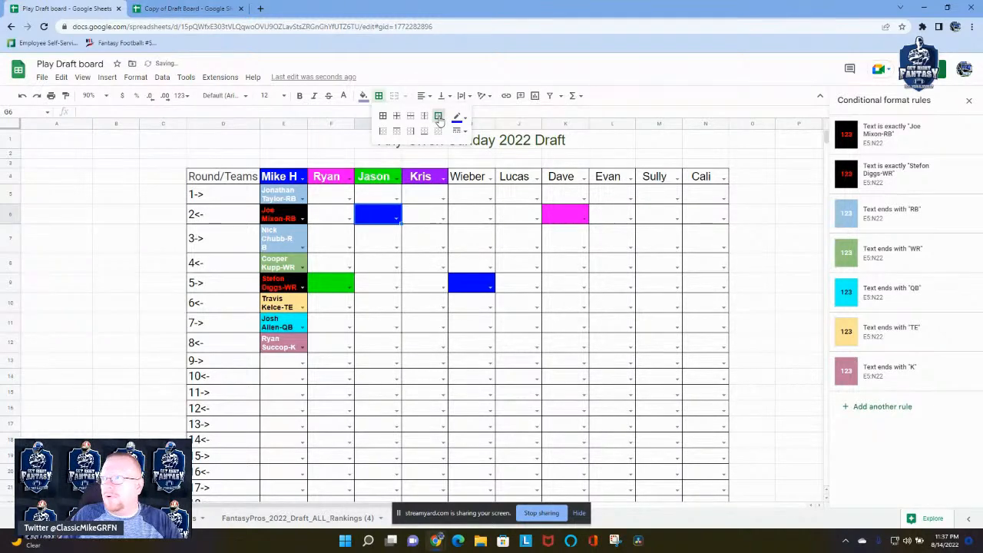
- Give draft cell K6 a magenta outer border
{"action": "left_click", "coordinate": [566, 214]}
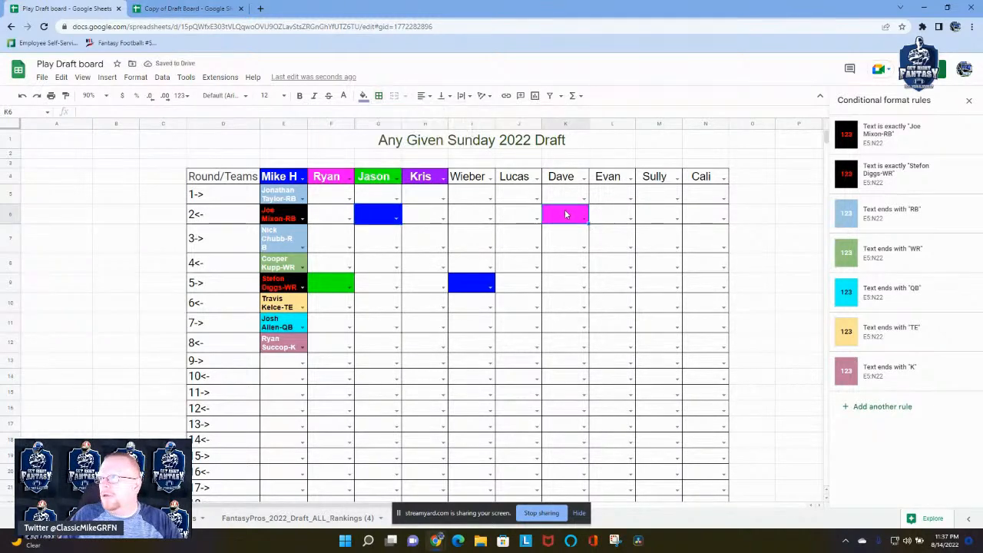
{"action": "left_click", "coordinate": [378, 95]}
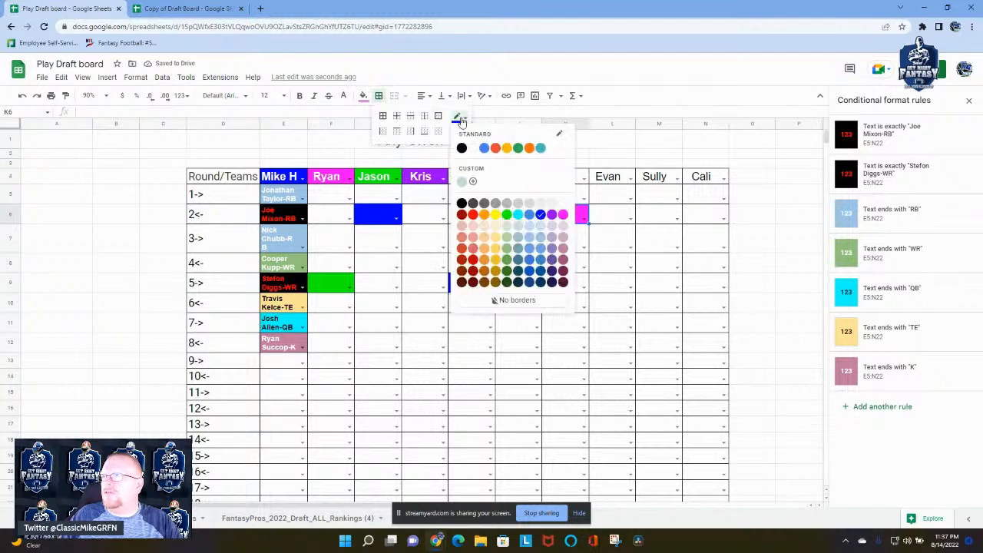
{"action": "left_click", "coordinate": [562, 214]}
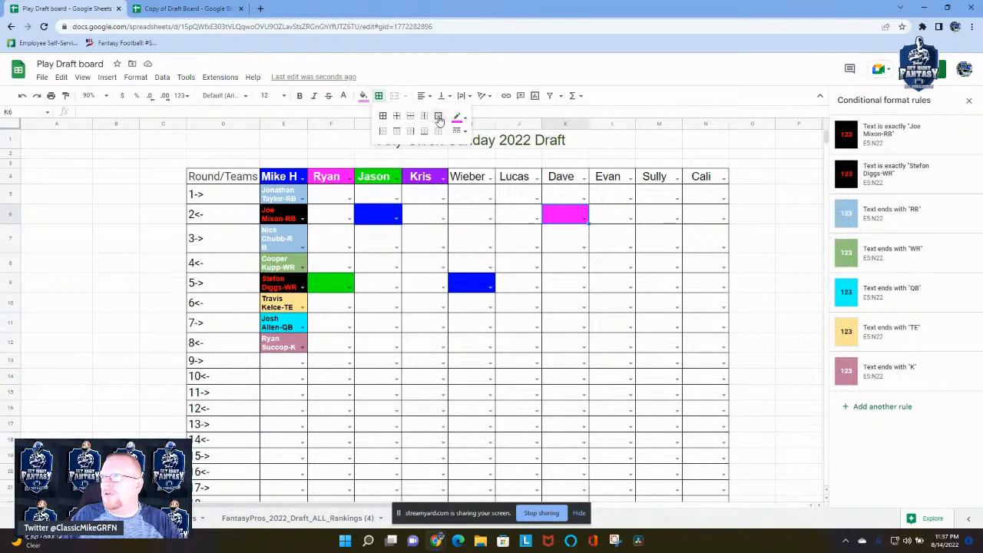
{"action": "left_click", "coordinate": [438, 115]}
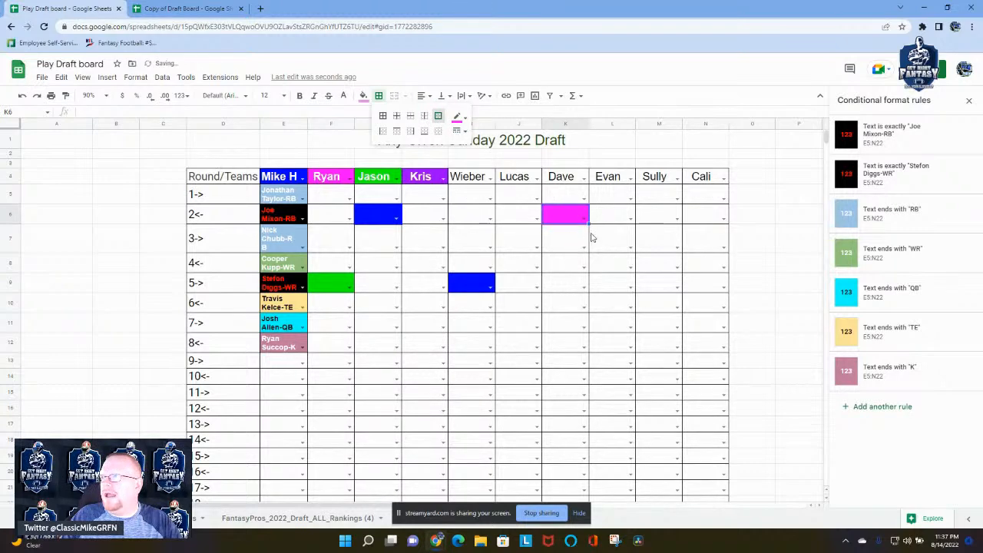
- Give draft cell I9 a thick blue outer border
{"action": "left_click", "coordinate": [474, 283]}
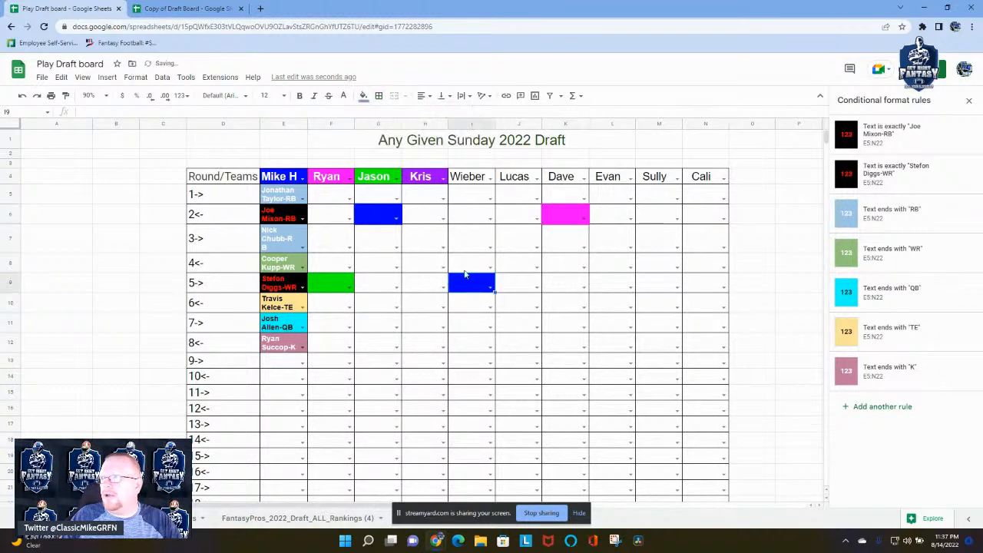
{"action": "left_click", "coordinate": [379, 97]}
{"action": "left_click", "coordinate": [459, 116]}
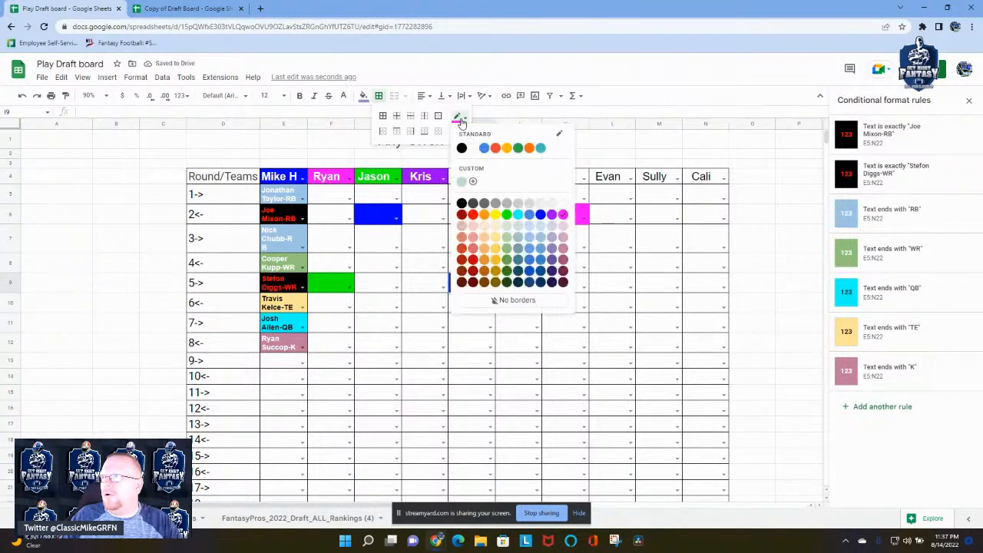
{"action": "left_click", "coordinate": [540, 219]}
{"action": "left_click", "coordinate": [458, 132]}
{"action": "left_click", "coordinate": [466, 174]}
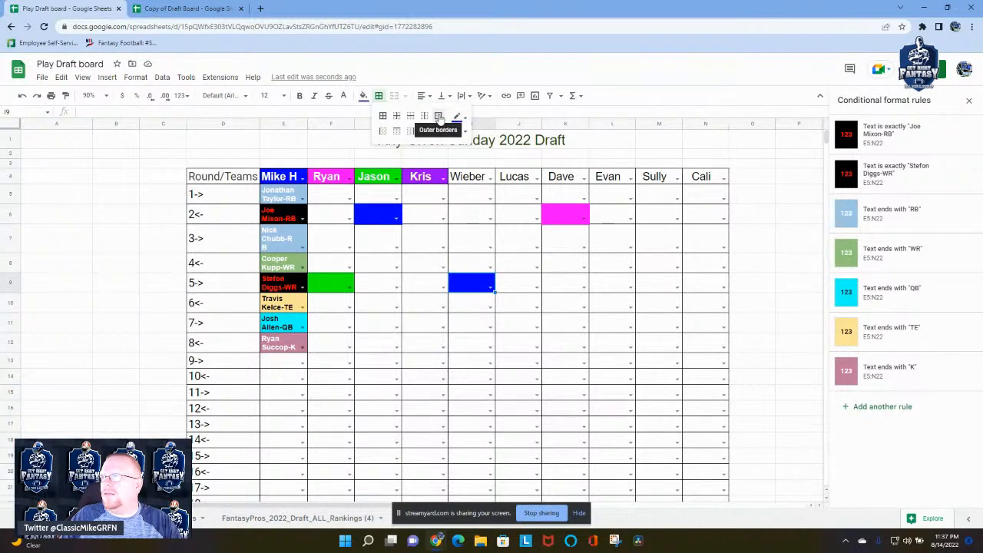
{"action": "left_click", "coordinate": [439, 117]}
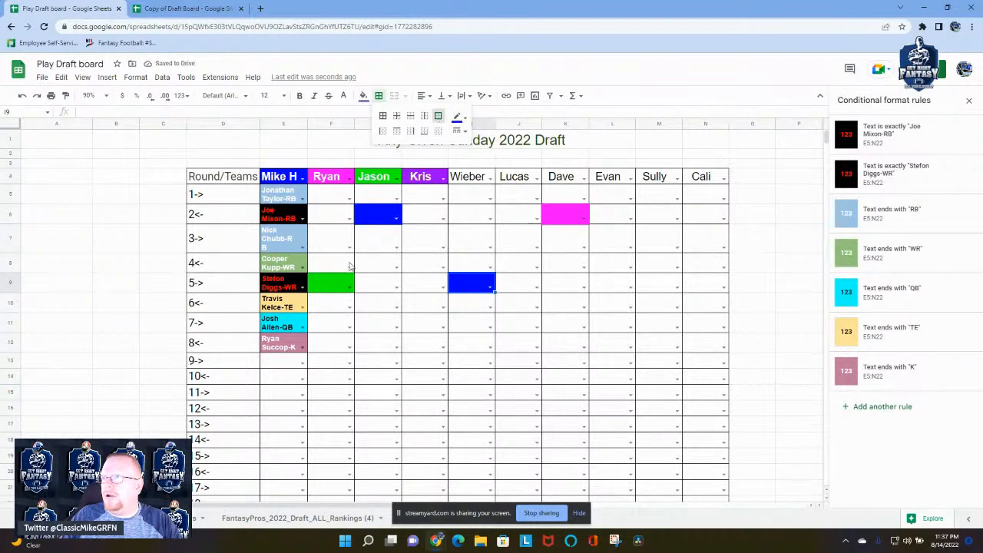
- Give draft cell F9 a thick green outer border
{"action": "left_click", "coordinate": [333, 282]}
{"action": "left_click", "coordinate": [378, 96]}
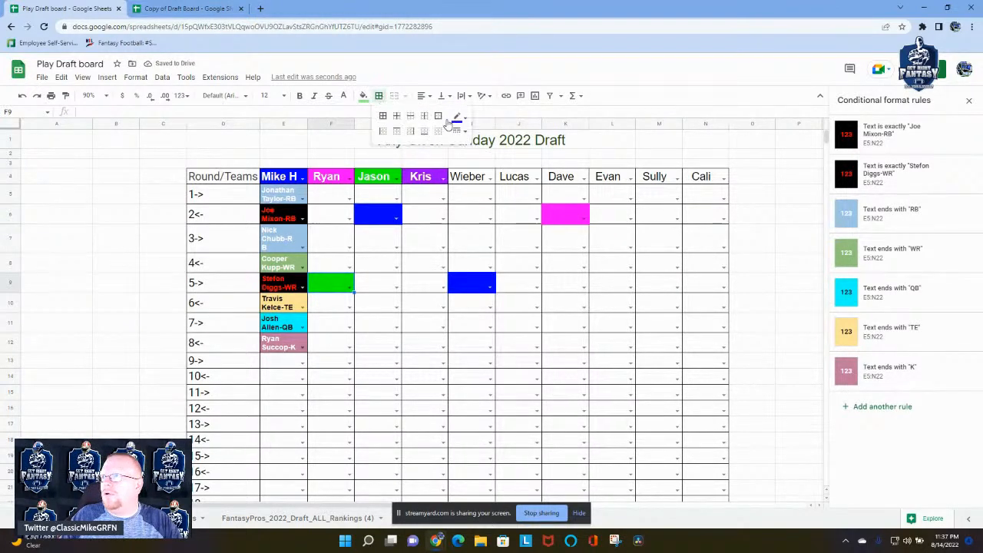
{"action": "left_click", "coordinate": [459, 117]}
{"action": "left_click", "coordinate": [506, 215]}
{"action": "left_click", "coordinate": [458, 131]}
{"action": "left_click", "coordinate": [486, 173]}
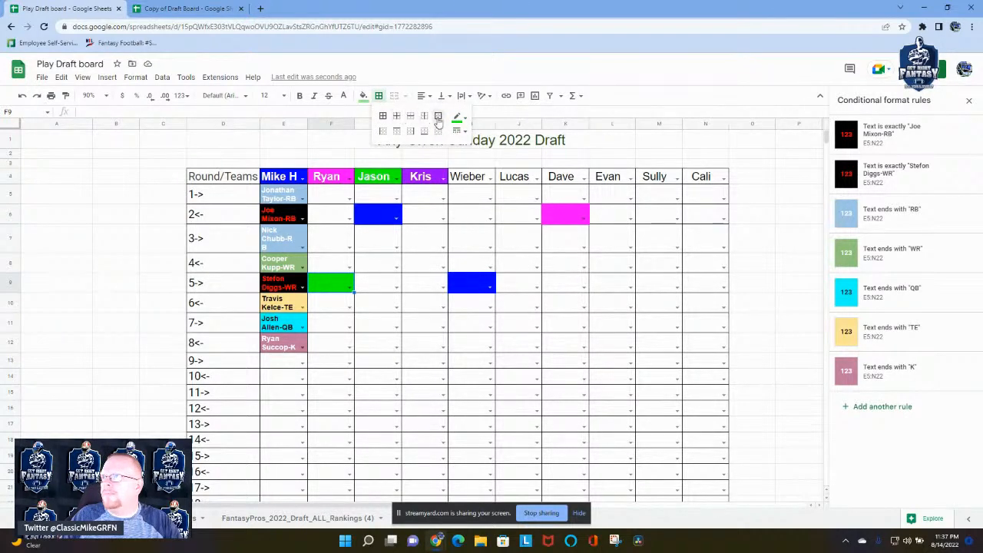
{"action": "left_click", "coordinate": [438, 115]}
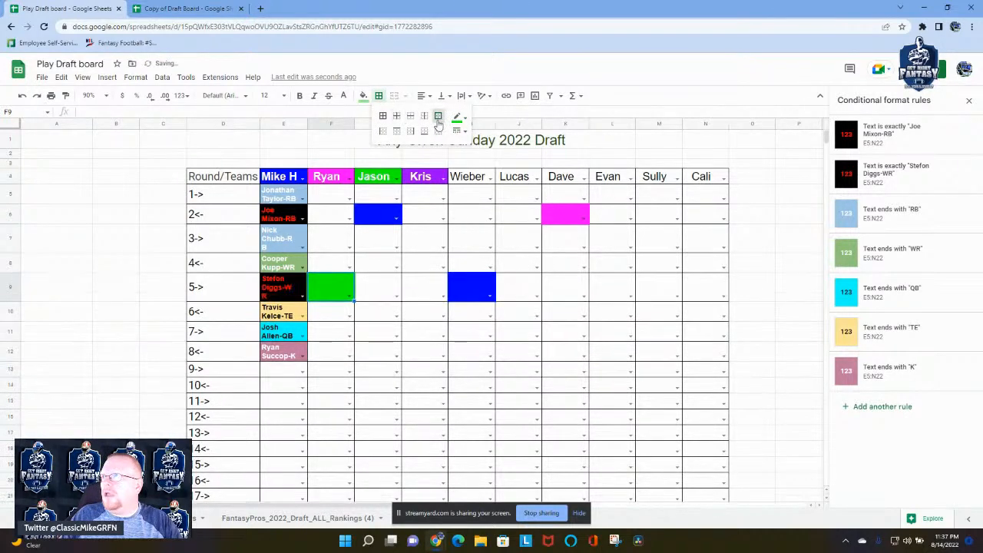
- Choose Derrick Henry-RB as the pick in G6 and Justin Jefferson-WR as the pick in K6
{"action": "left_click", "coordinate": [396, 221]}
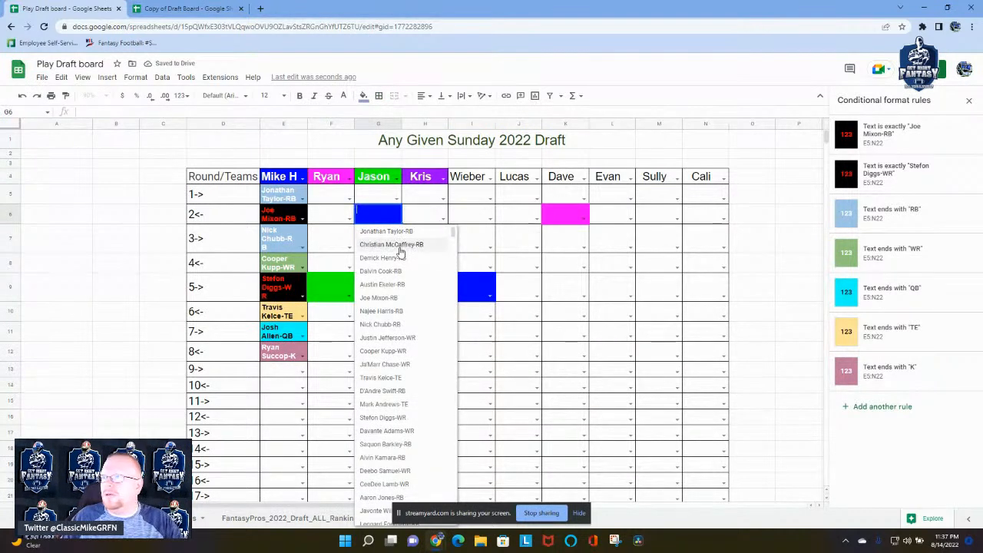
{"action": "left_click", "coordinate": [395, 258]}
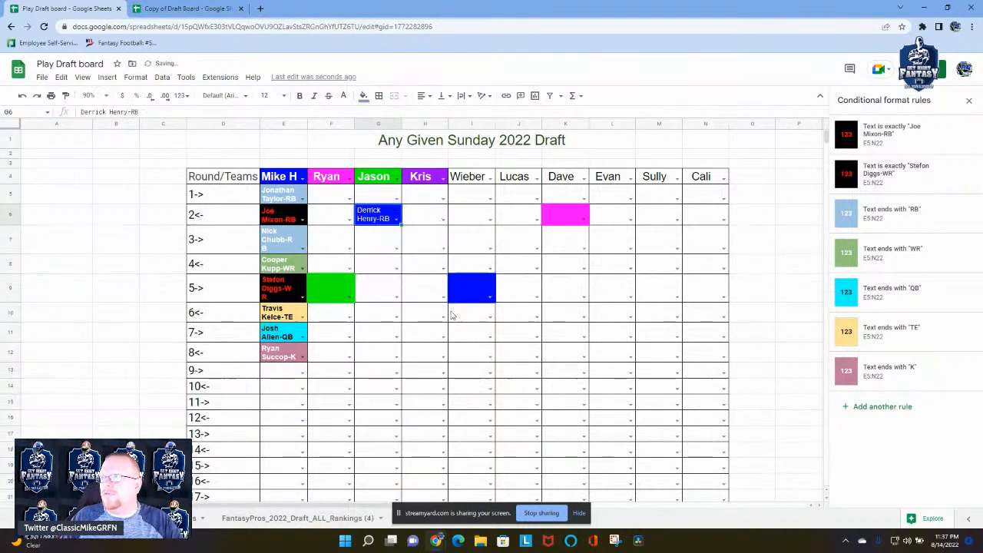
{"action": "left_click", "coordinate": [382, 239]}
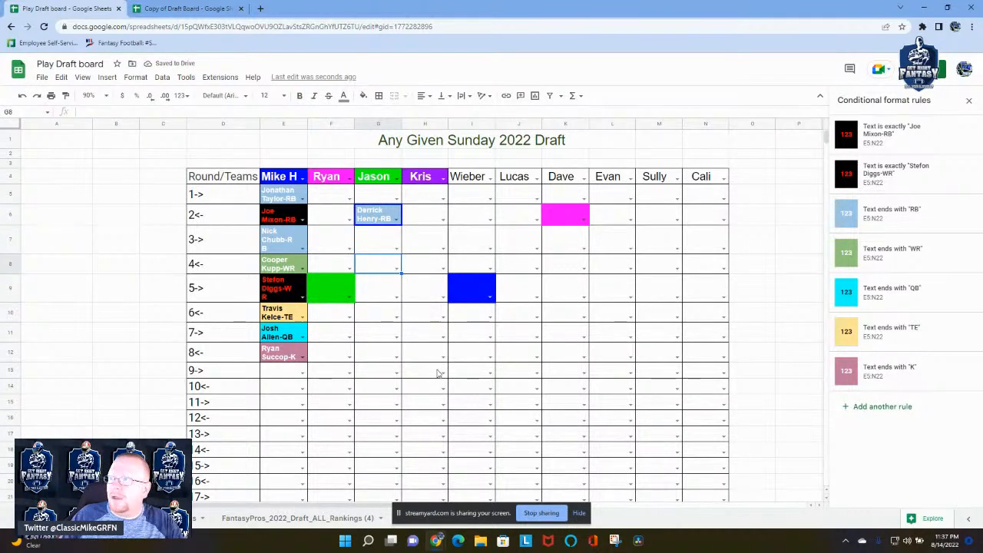
{"action": "left_click", "coordinate": [474, 371]}
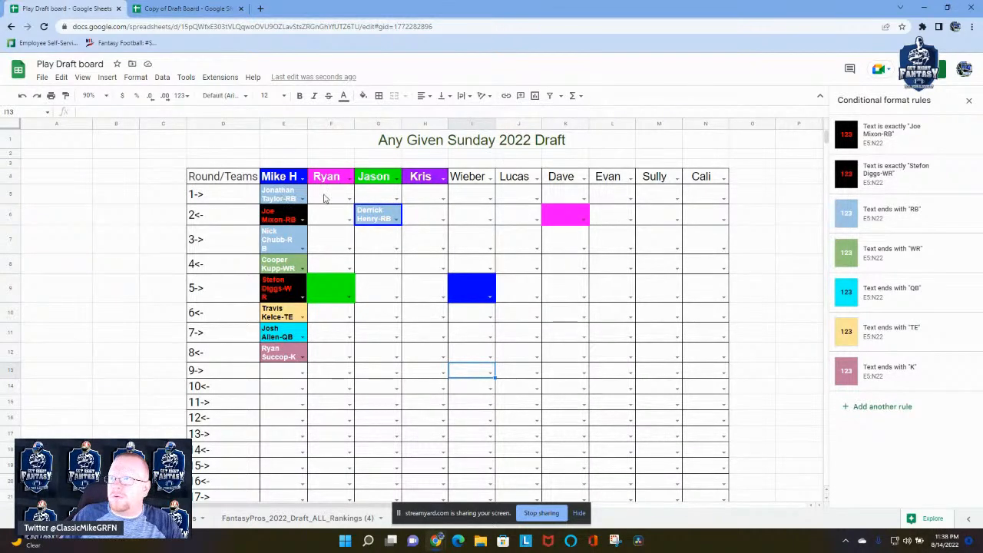
{"action": "left_click", "coordinate": [583, 217]}
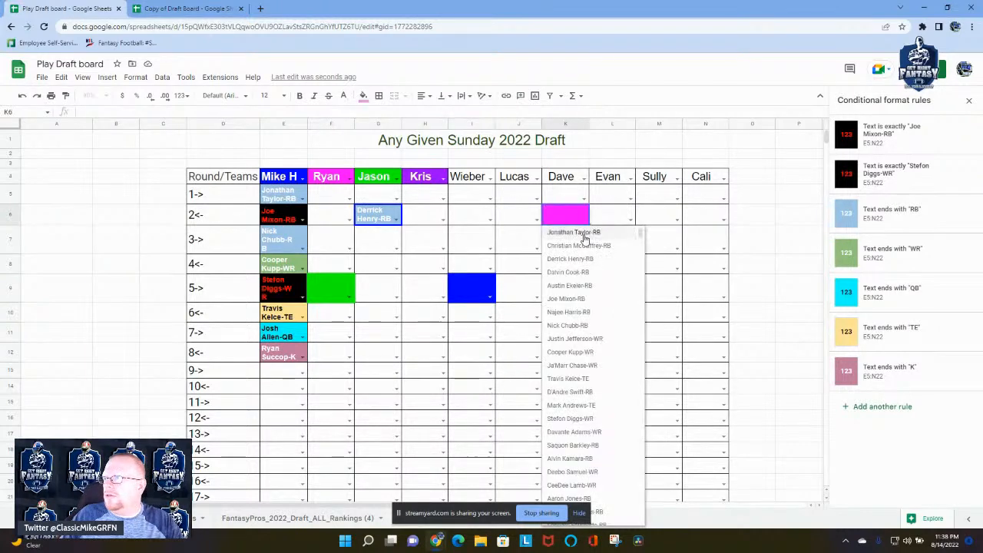
{"action": "left_click", "coordinate": [595, 338]}
{"action": "left_click", "coordinate": [503, 257]}
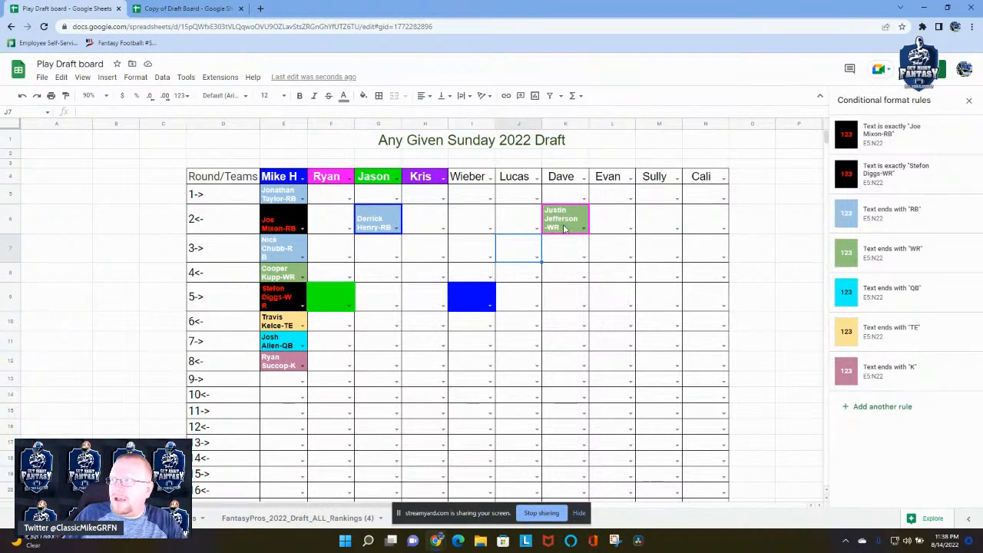
- Choose Mark Andrews-TE as the pick in I9 and set its text color to black
{"action": "left_click", "coordinate": [488, 307]}
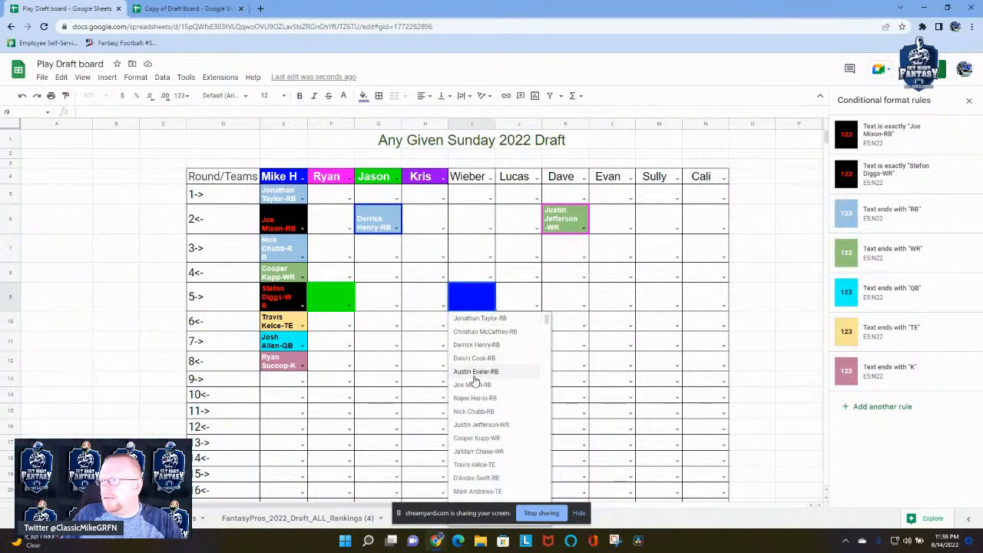
{"action": "scroll", "coordinate": [491, 419], "scroll_direction": "down", "scroll_amount": 3}
{"action": "left_click", "coordinate": [499, 393]}
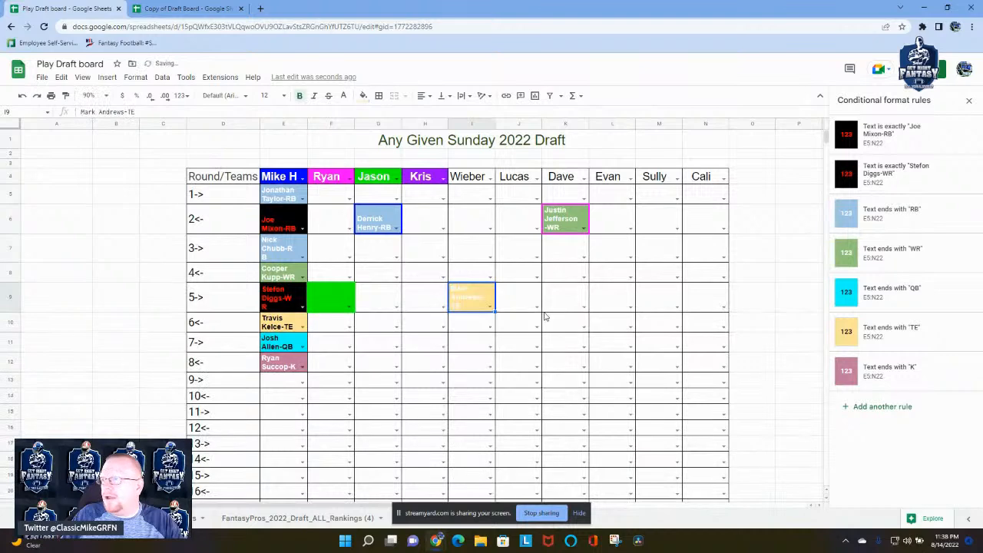
{"action": "left_click", "coordinate": [520, 300]}
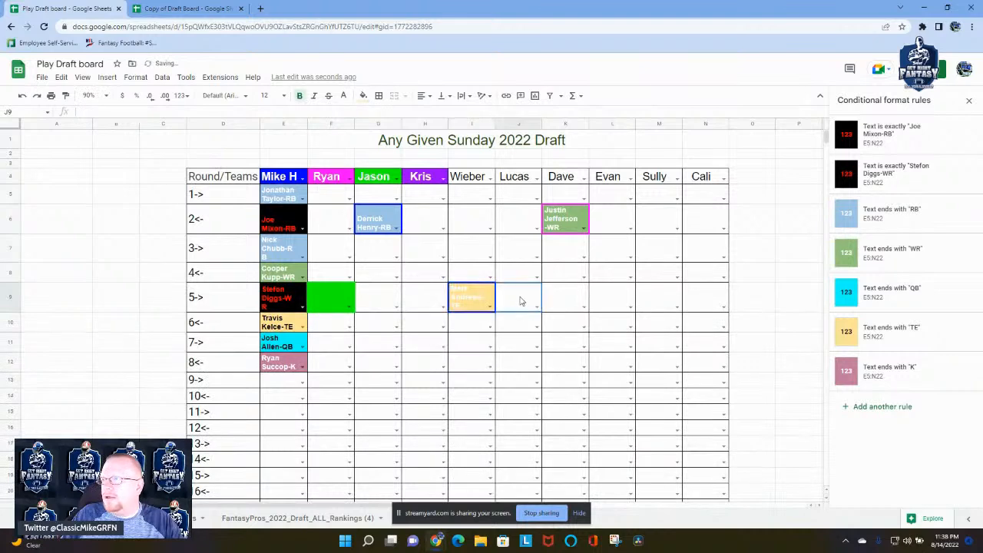
{"action": "left_click", "coordinate": [471, 300]}
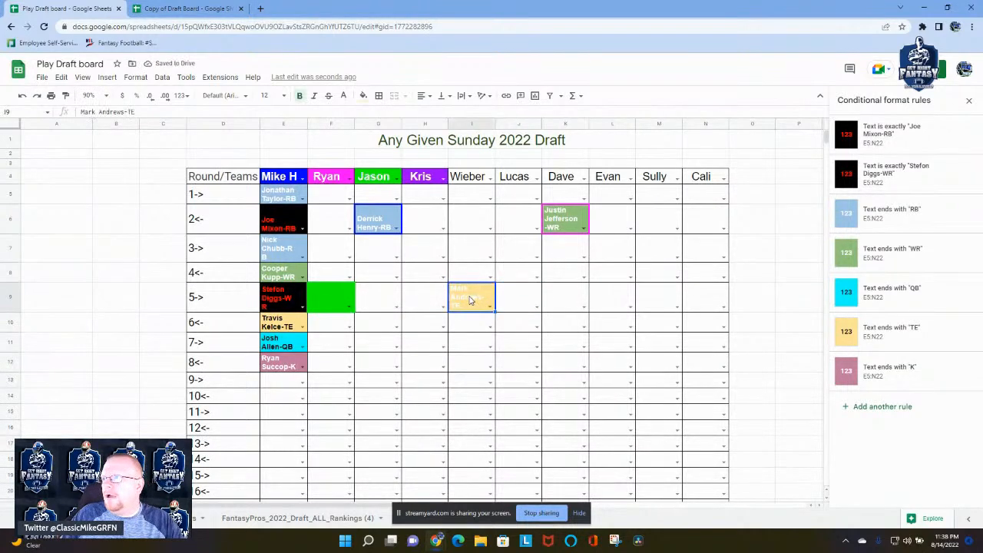
{"action": "left_click", "coordinate": [343, 96]}
{"action": "left_click", "coordinate": [347, 128]}
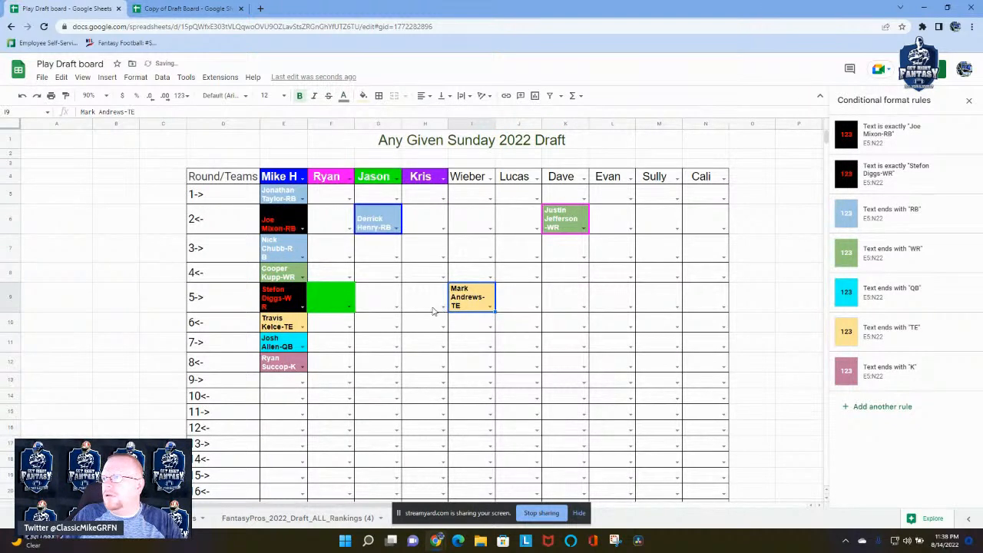
{"action": "left_click", "coordinate": [384, 301]}
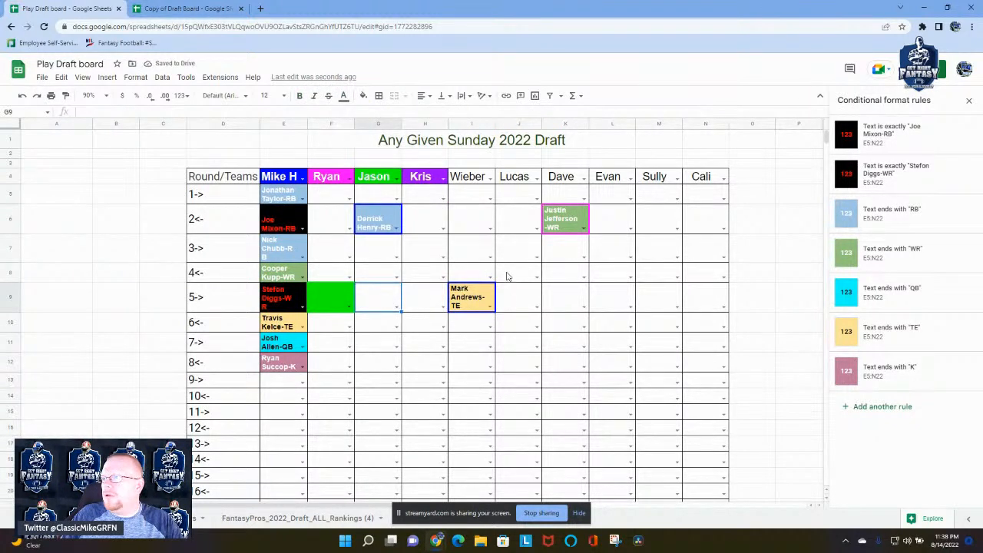
- Choose Najee Harris-RB as the pick in the green draft cell F9
{"action": "left_click", "coordinate": [330, 302]}
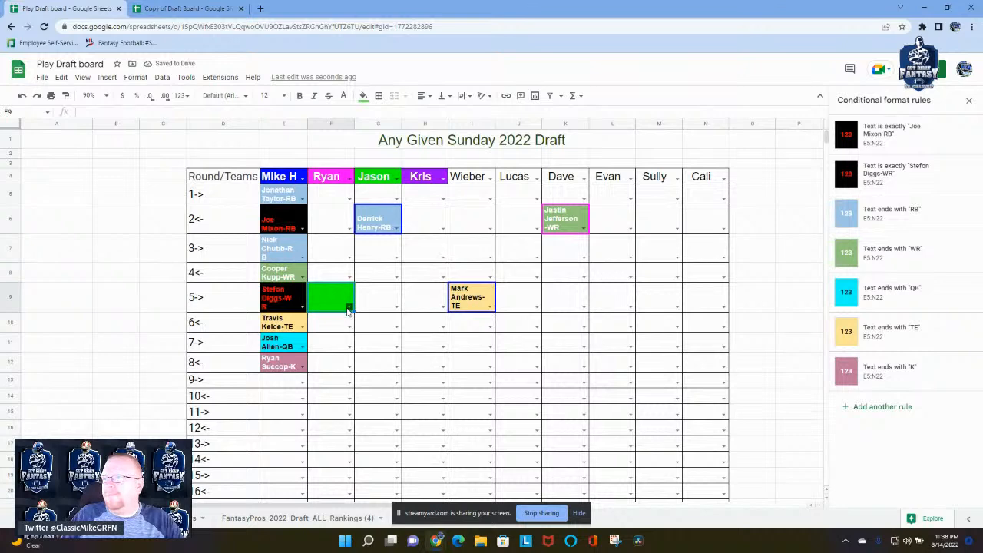
{"action": "left_click", "coordinate": [349, 307]}
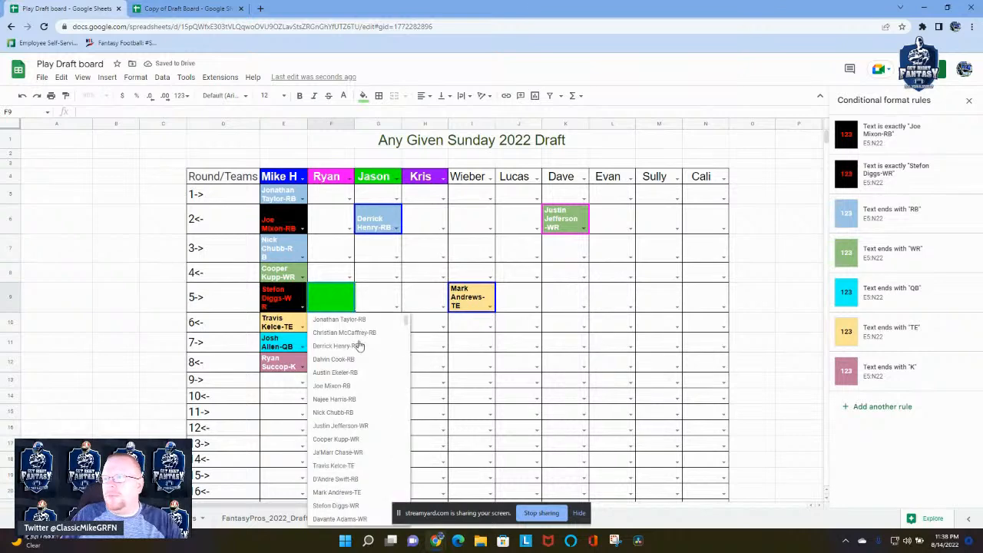
{"action": "left_click", "coordinate": [366, 400]}
{"action": "left_click", "coordinate": [392, 304]}
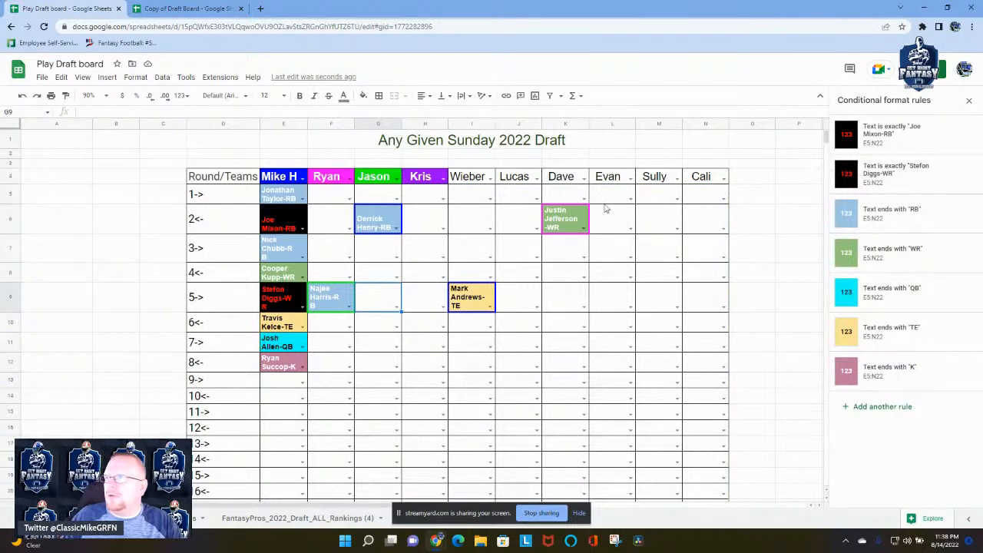
- Switch to the Copy of Draft Board spreadsheet and select the Ezekiel Elliott-RB pick in D5 to examine its border
{"action": "left_click", "coordinate": [172, 10]}
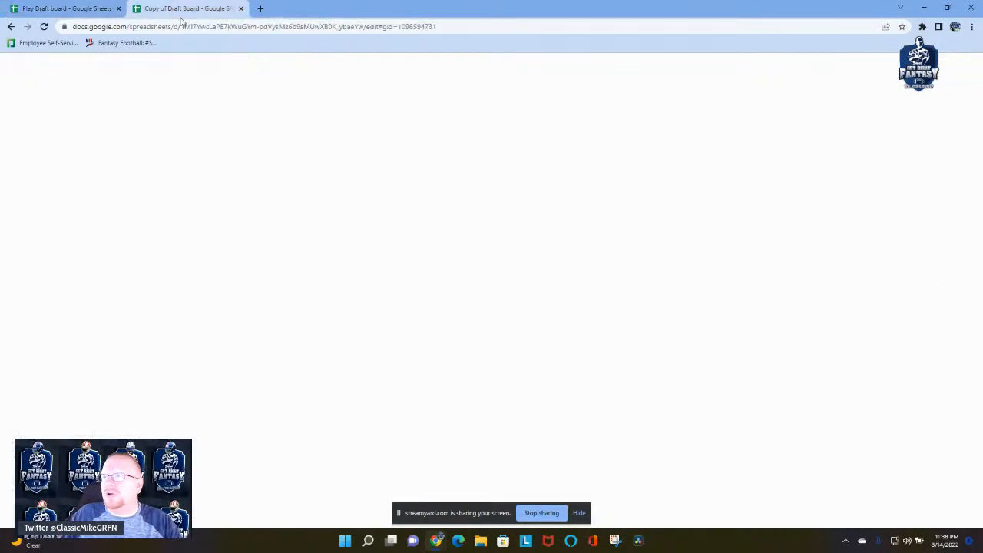
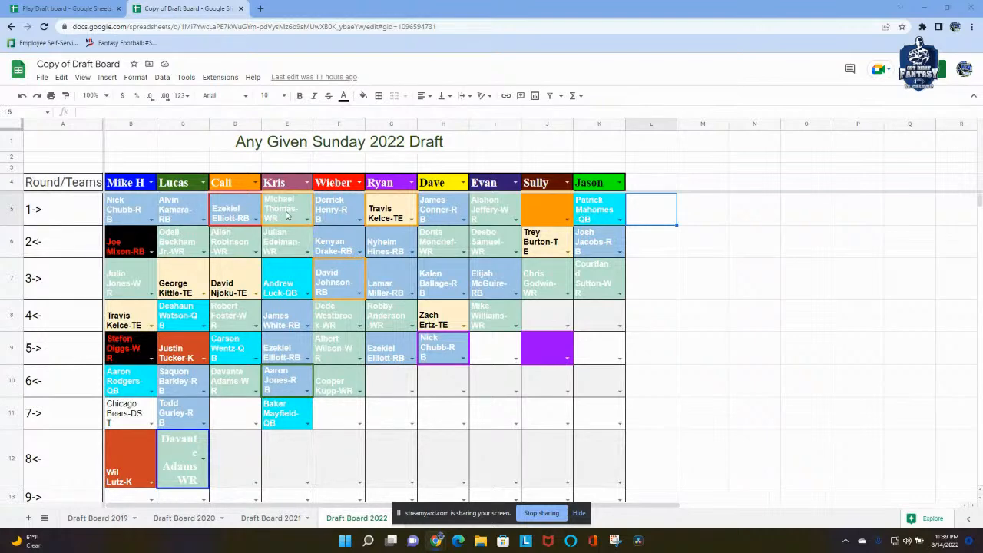
{"action": "left_click", "coordinate": [246, 218]}
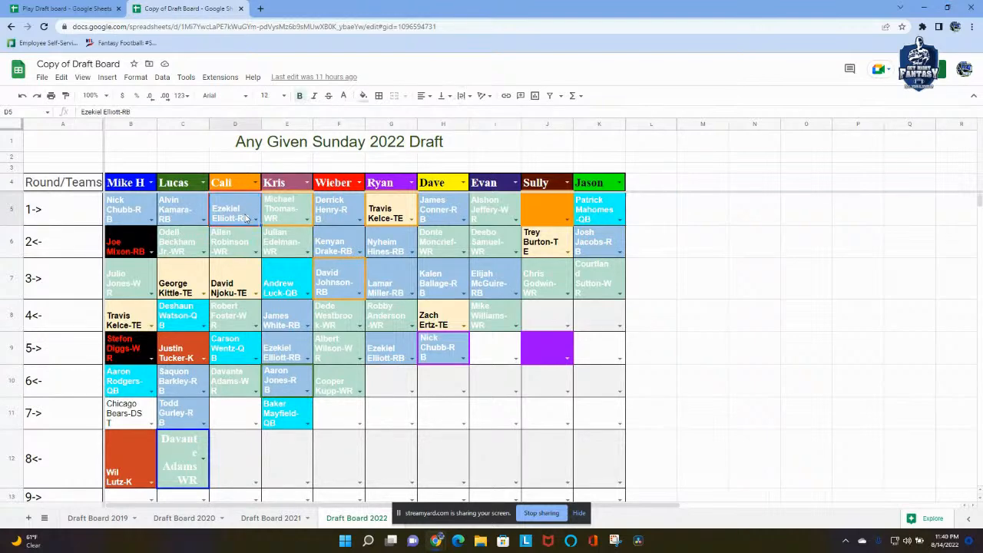
- Clear the player picks from cells D5 and E5 in round 1
{"action": "key", "text": "Delete"}
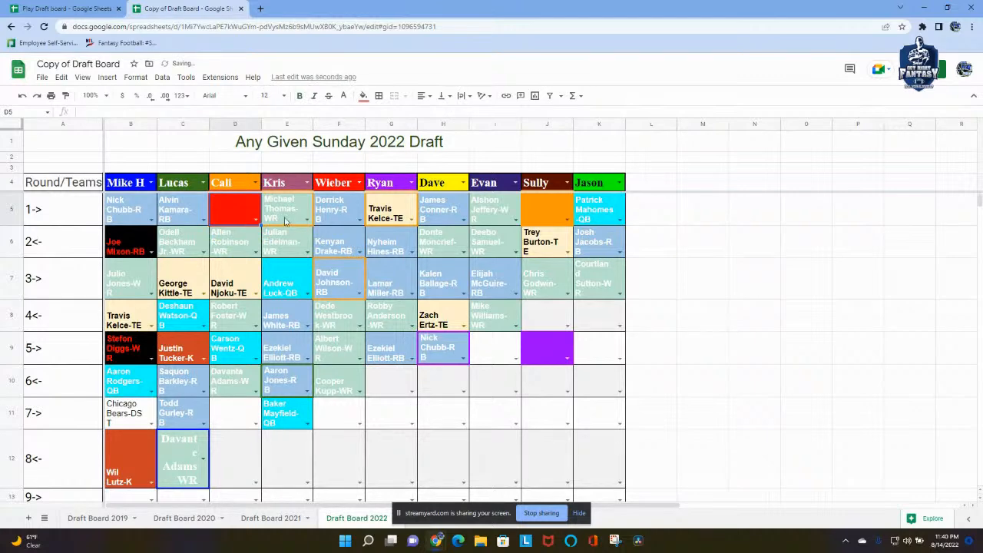
{"action": "left_click", "coordinate": [286, 220]}
{"action": "key", "text": "Delete"}
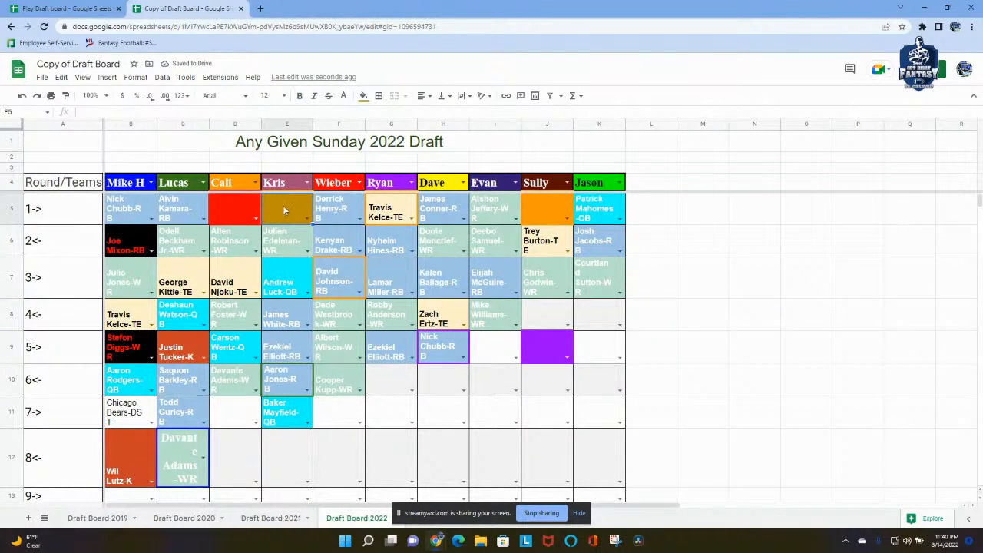
- Change the fill color of the empty pick cell E5 to orange
{"action": "left_click", "coordinate": [363, 95]}
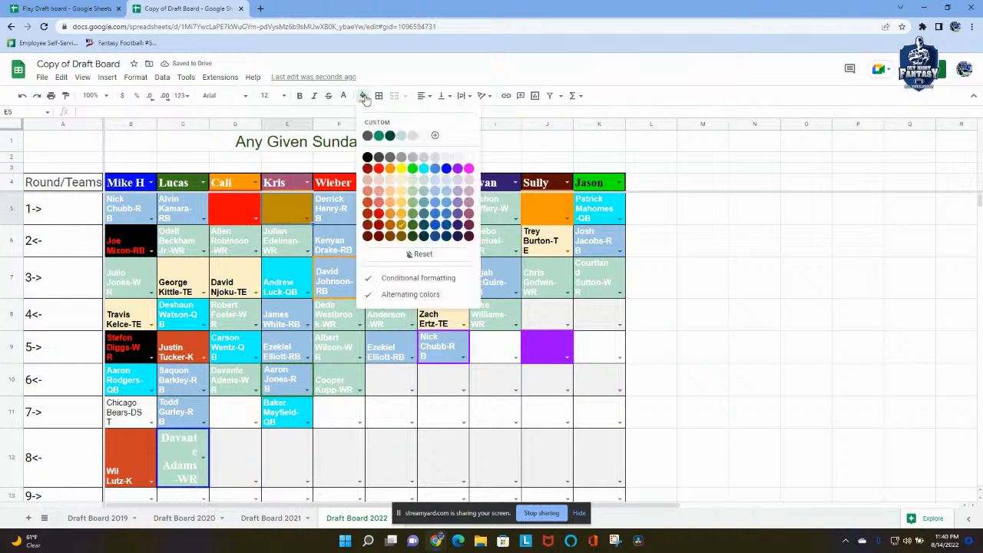
{"action": "left_click", "coordinate": [390, 168]}
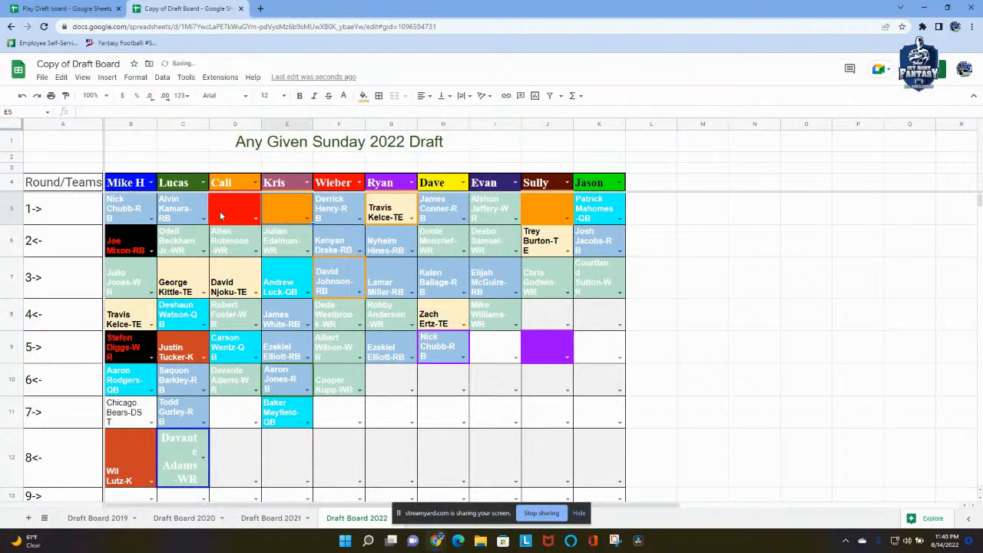
{"action": "left_click", "coordinate": [531, 207]}
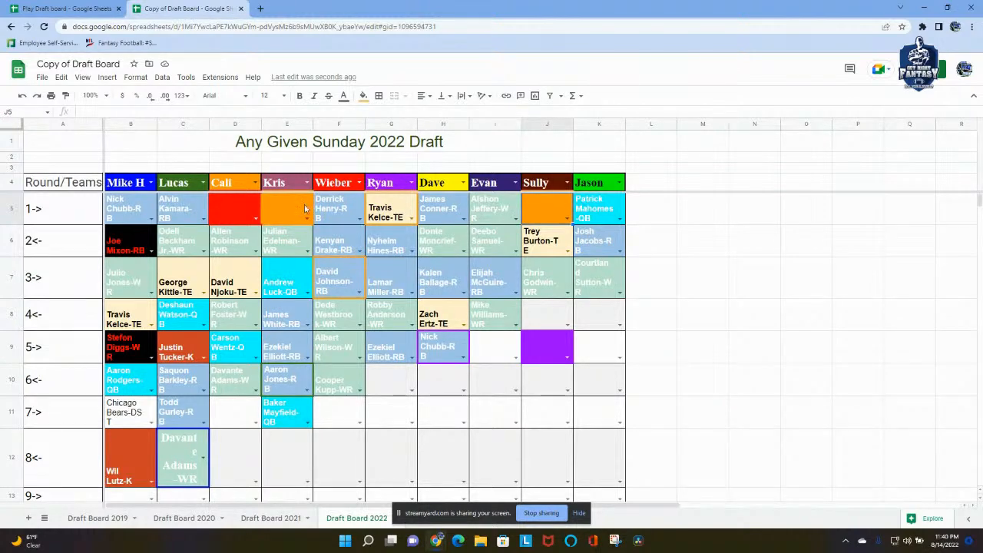
- Choose Ezekiel Elliott-RB as the pick in the red cell D5
{"action": "left_click", "coordinate": [256, 219]}
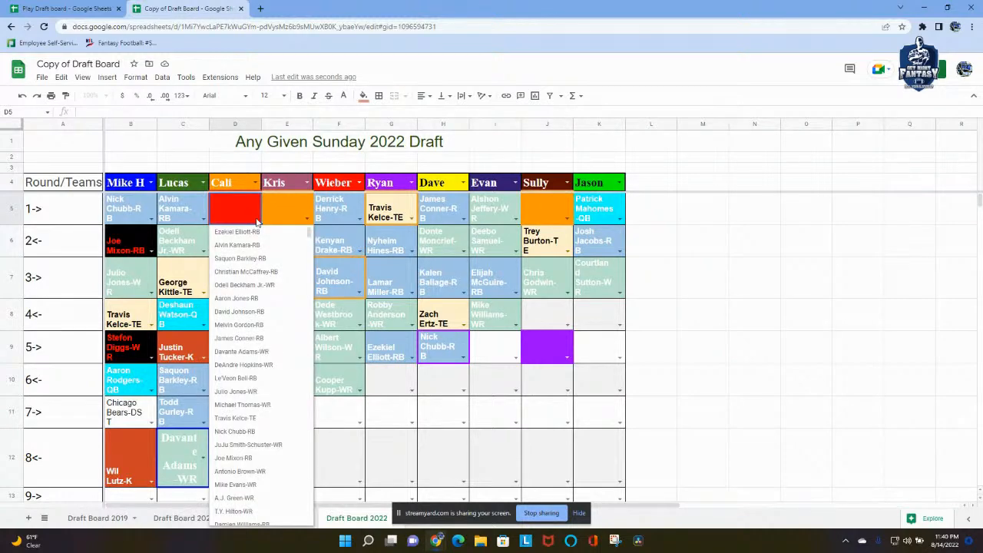
{"action": "left_click", "coordinate": [255, 234]}
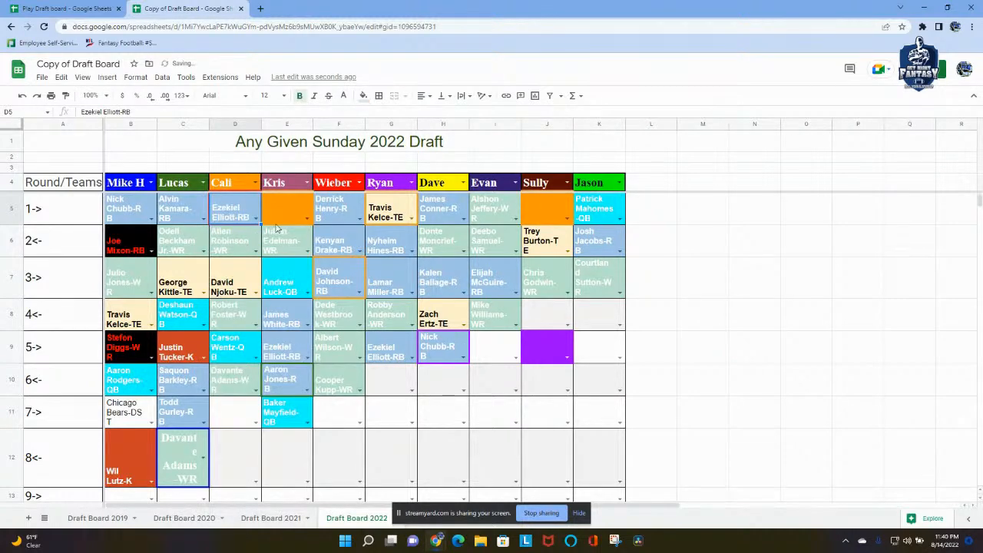
{"action": "left_click", "coordinate": [243, 241]}
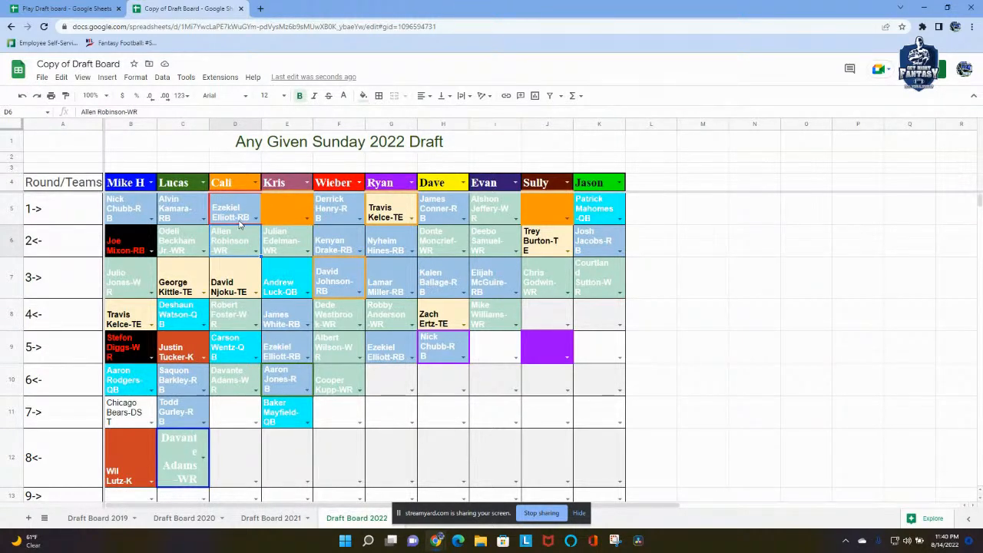
- Switch to the Play Draft board spreadsheet and freeze its columns up to the Round/Teams column D
{"action": "left_click", "coordinate": [65, 8]}
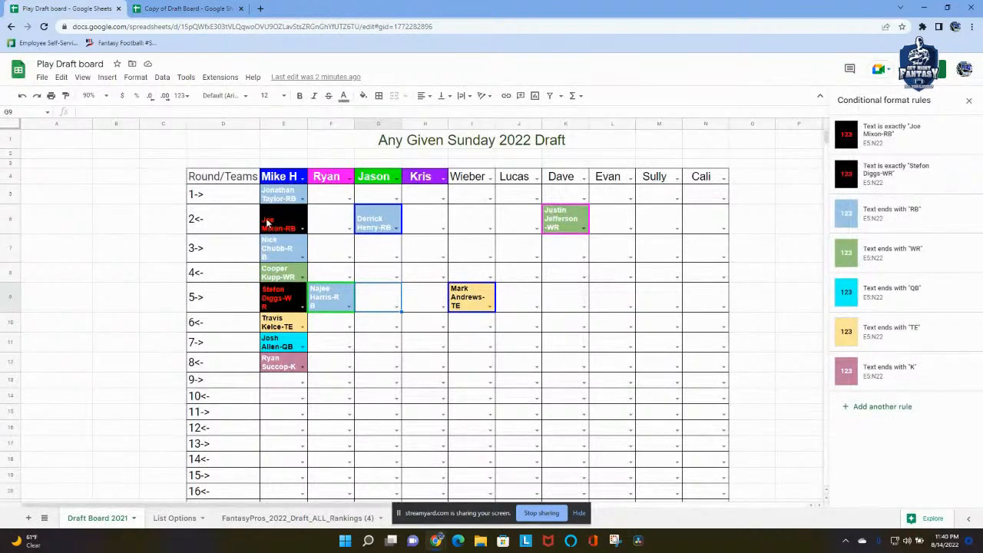
{"action": "left_click", "coordinate": [225, 179]}
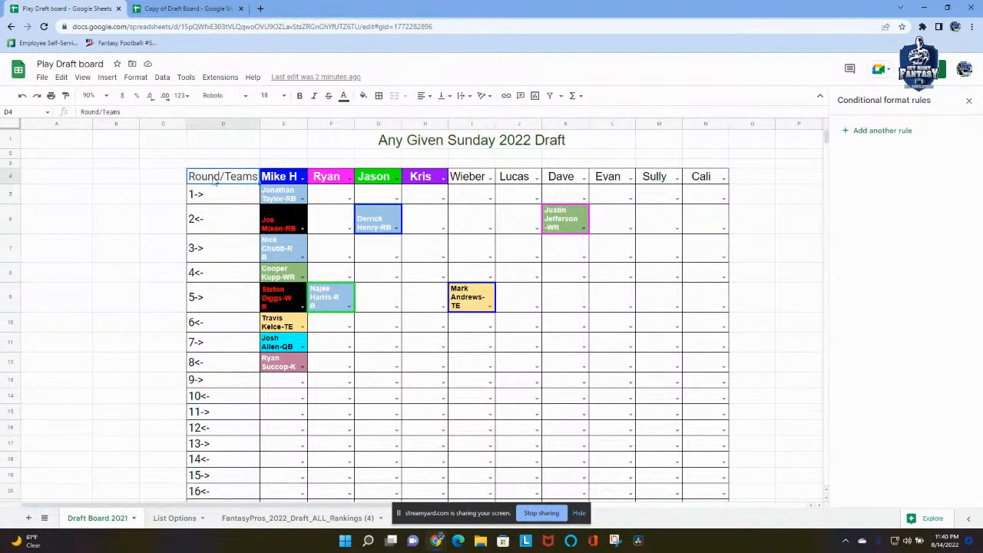
{"action": "left_click", "coordinate": [82, 78]}
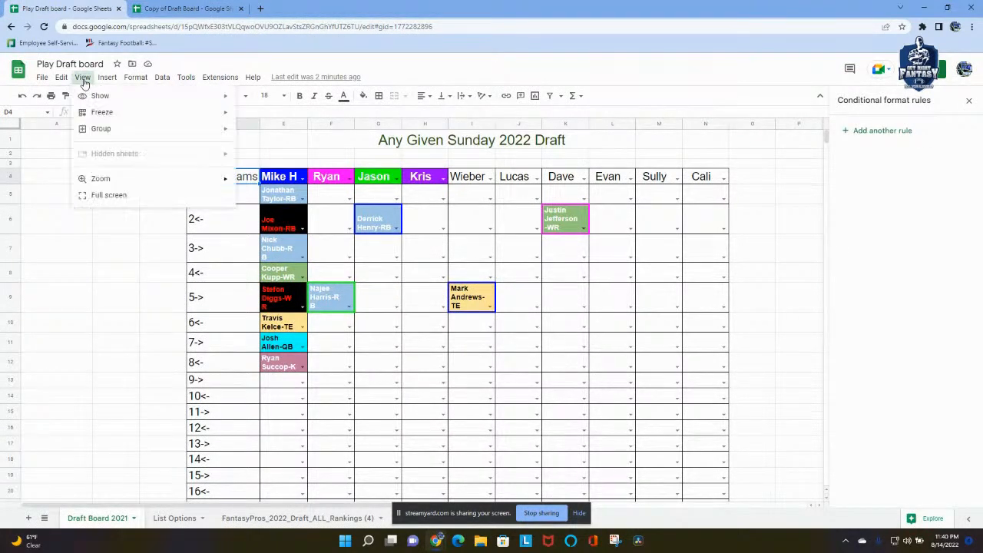
{"action": "mouse_move", "coordinate": [143, 120]}
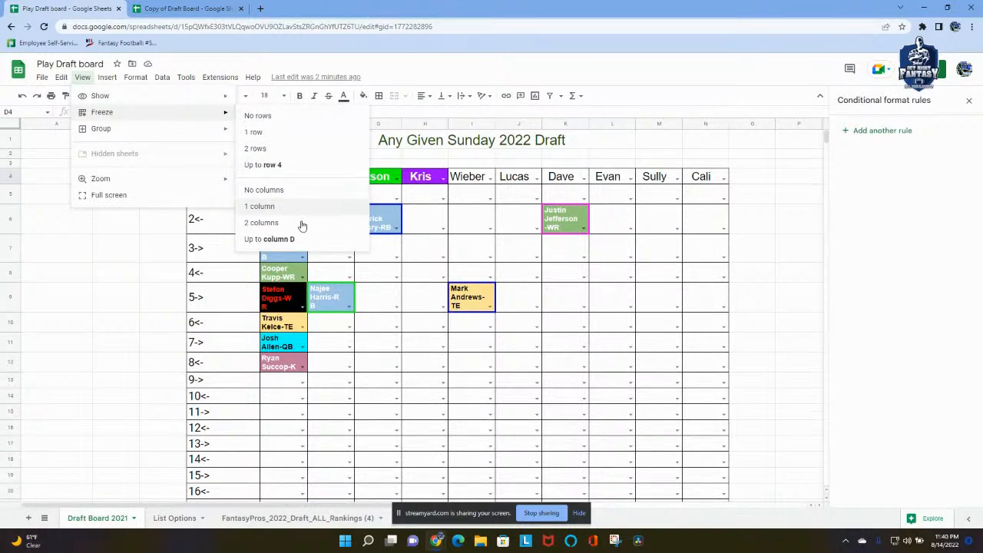
{"action": "left_click", "coordinate": [288, 240]}
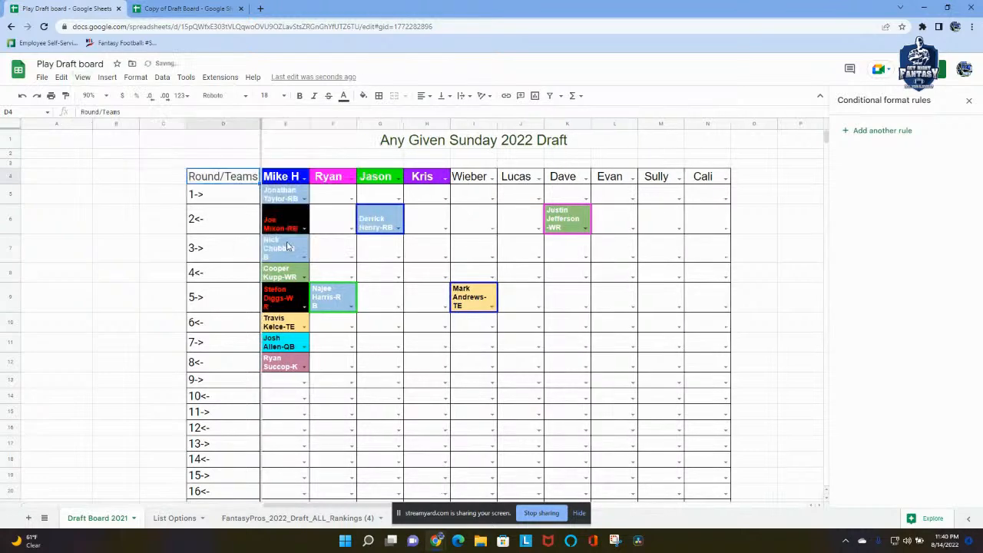
- Freeze the rows up to the team header row 4 and check that the headers hold in both directions
{"action": "left_click", "coordinate": [82, 77]}
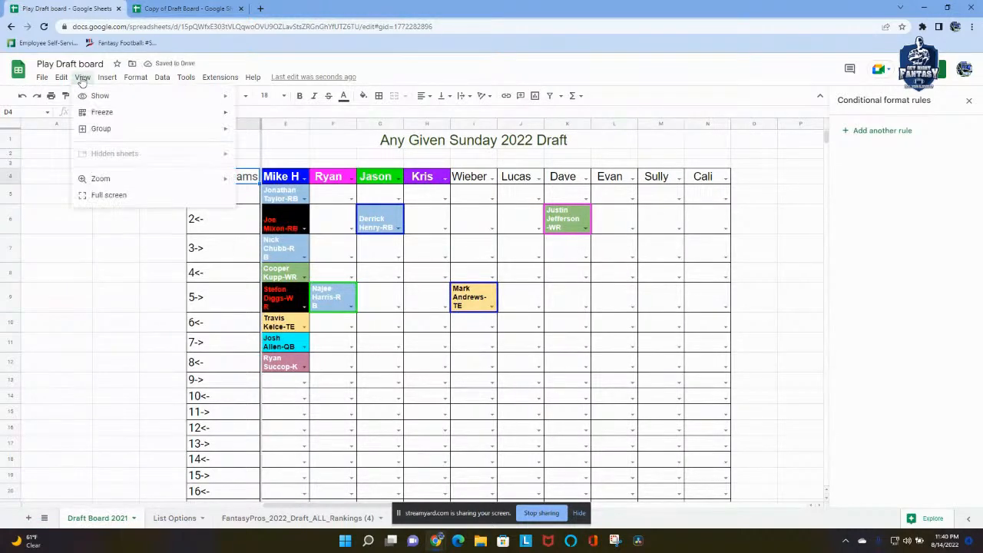
{"action": "mouse_move", "coordinate": [110, 113]}
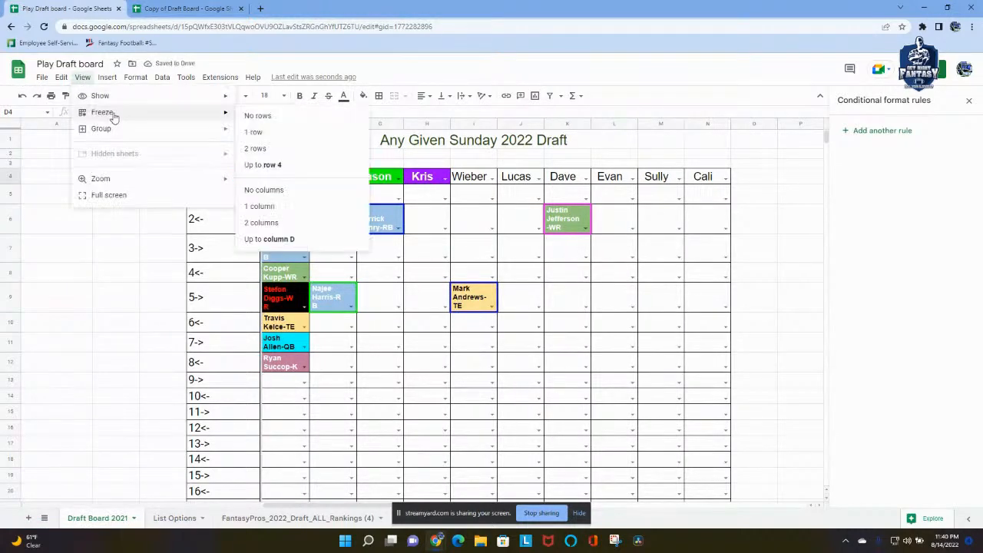
{"action": "left_click", "coordinate": [303, 165]}
{"action": "scroll", "coordinate": [353, 265], "scroll_direction": "down", "scroll_amount": 2}
{"action": "scroll", "coordinate": [353, 261], "scroll_direction": "up", "scroll_amount": 2}
{"action": "scroll", "coordinate": [460, 491], "scroll_direction": "right", "scroll_amount": 3}
{"action": "scroll", "coordinate": [309, 493], "scroll_direction": "left", "scroll_amount": 3}
{"action": "scroll", "coordinate": [452, 481], "scroll_direction": "right", "scroll_amount": 5}
{"action": "scroll", "coordinate": [307, 394], "scroll_direction": "left", "scroll_amount": 5}
{"action": "scroll", "coordinate": [367, 344], "scroll_direction": "down", "scroll_amount": 3}
{"action": "scroll", "coordinate": [366, 345], "scroll_direction": "up", "scroll_amount": 3}
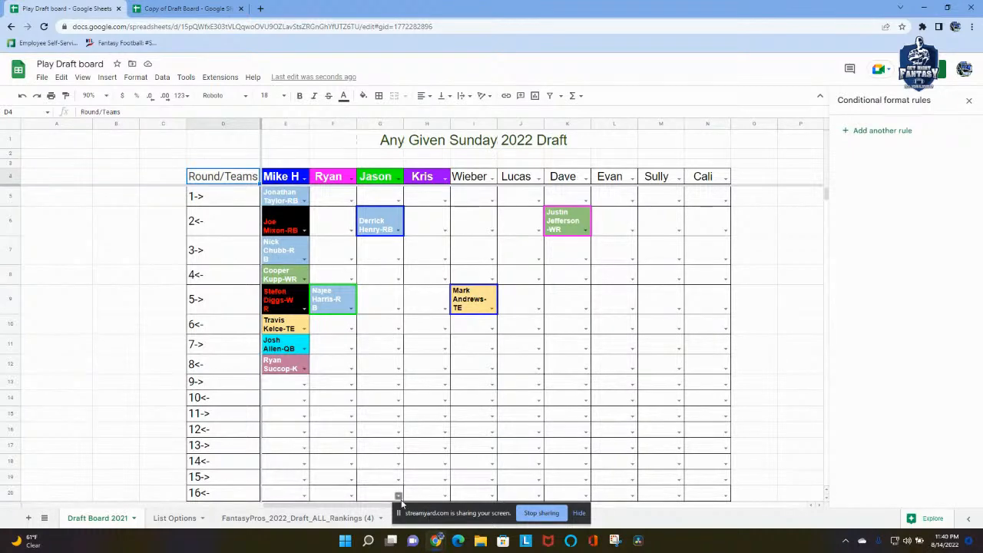
- Switch to the Copy of Draft Board spreadsheet and choose Saquon Barkley-RB as the pick in the orange cell E5
{"action": "left_click", "coordinate": [189, 9]}
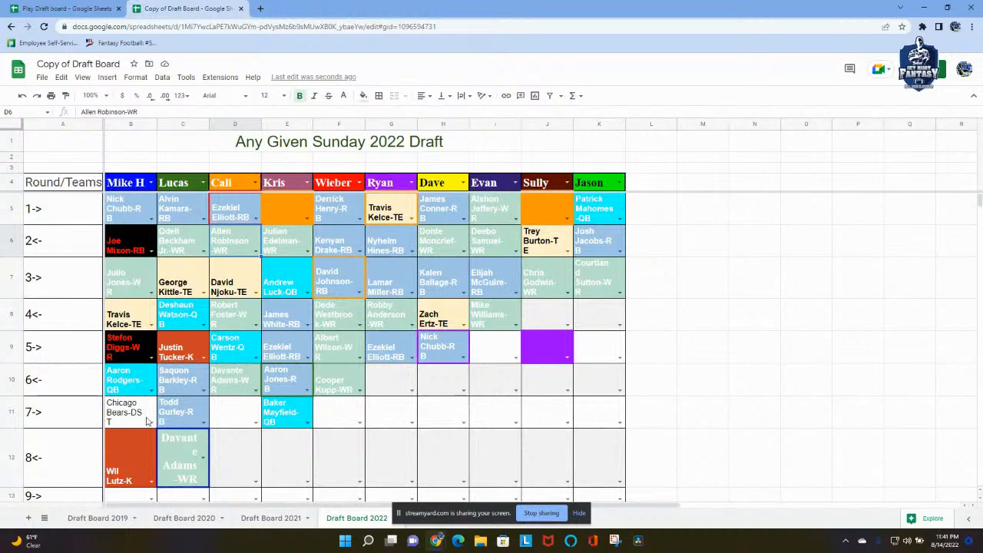
{"action": "left_click", "coordinate": [307, 221]}
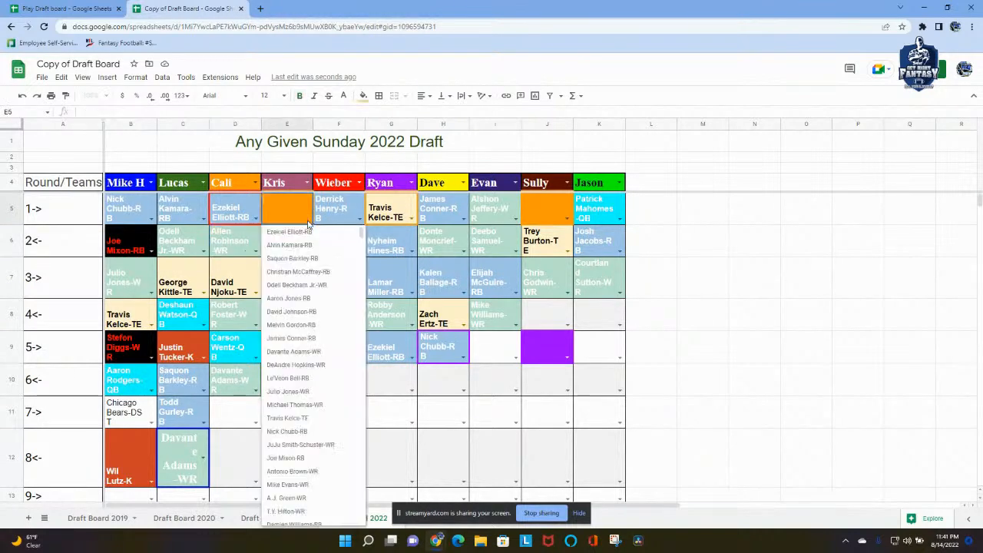
{"action": "left_click", "coordinate": [315, 261]}
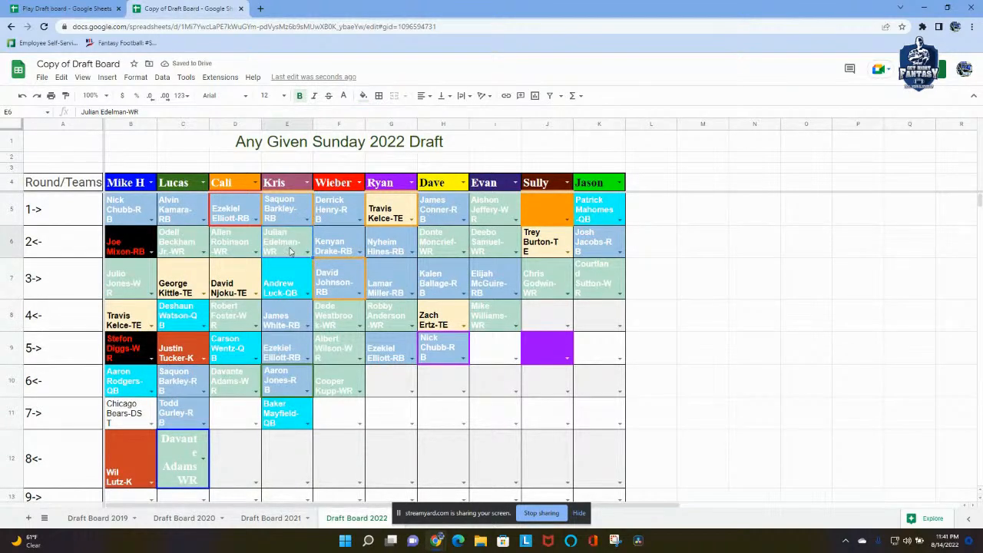
- Apply an orange outer border to the Saquon Barkley-RB pick in E5 and choose its border line style
{"action": "left_click", "coordinate": [294, 211]}
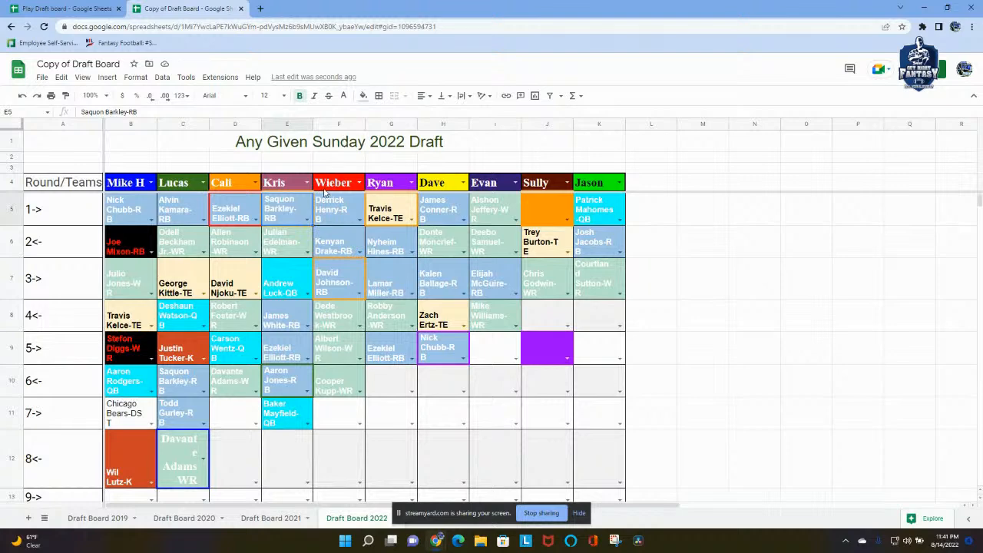
{"action": "left_click", "coordinate": [378, 95]}
{"action": "left_click", "coordinate": [456, 118]}
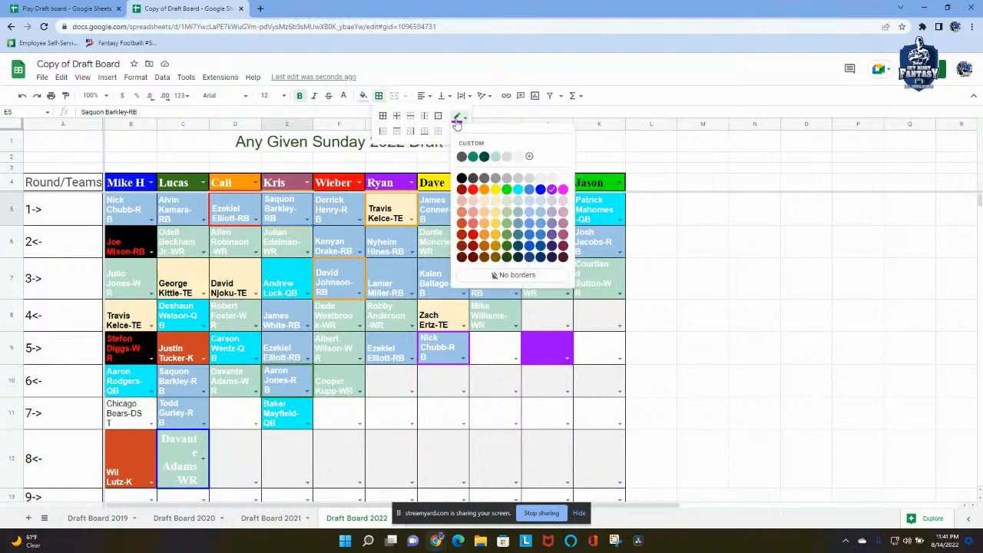
{"action": "left_click", "coordinate": [484, 189]}
{"action": "left_click", "coordinate": [439, 117]}
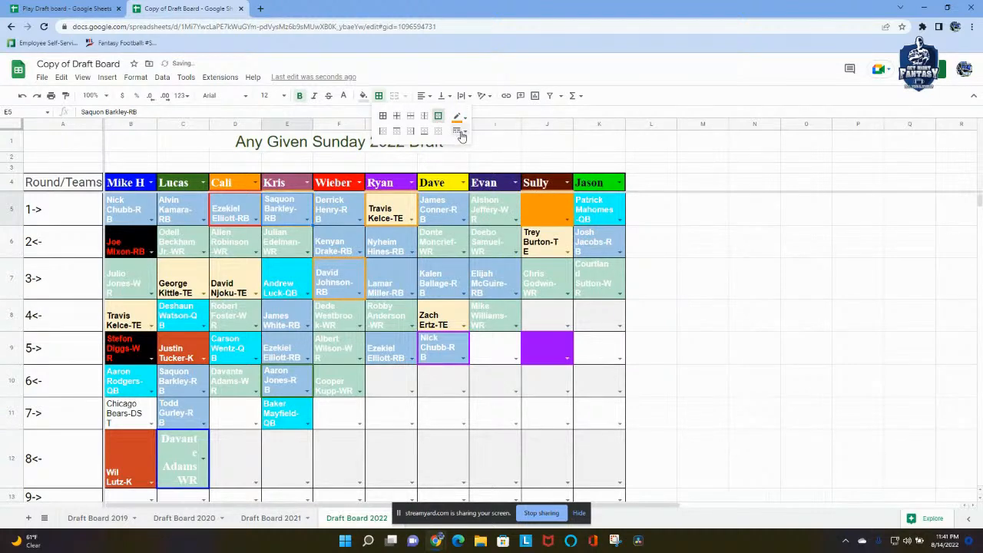
{"action": "left_click", "coordinate": [458, 131]}
{"action": "left_click", "coordinate": [481, 177]}
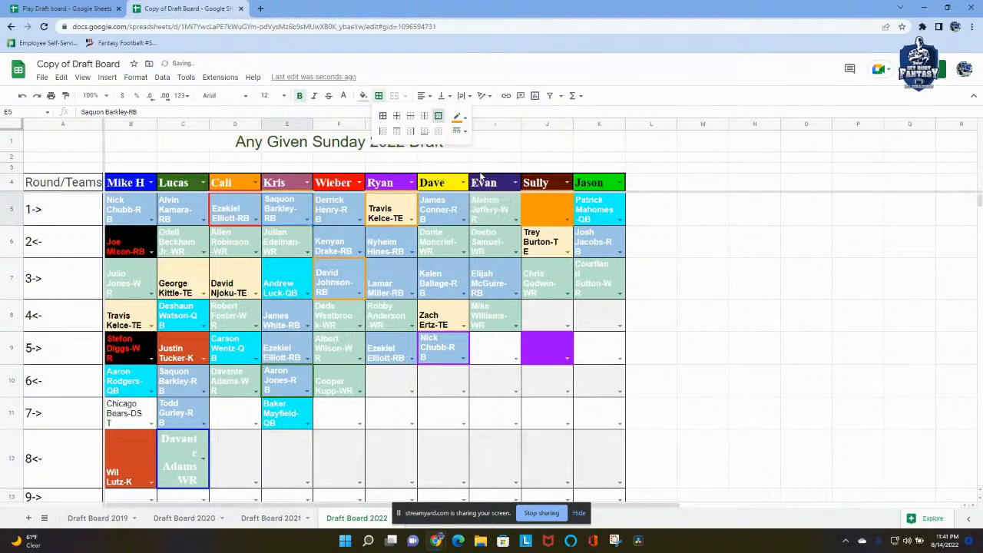
{"action": "left_click", "coordinate": [297, 239]}
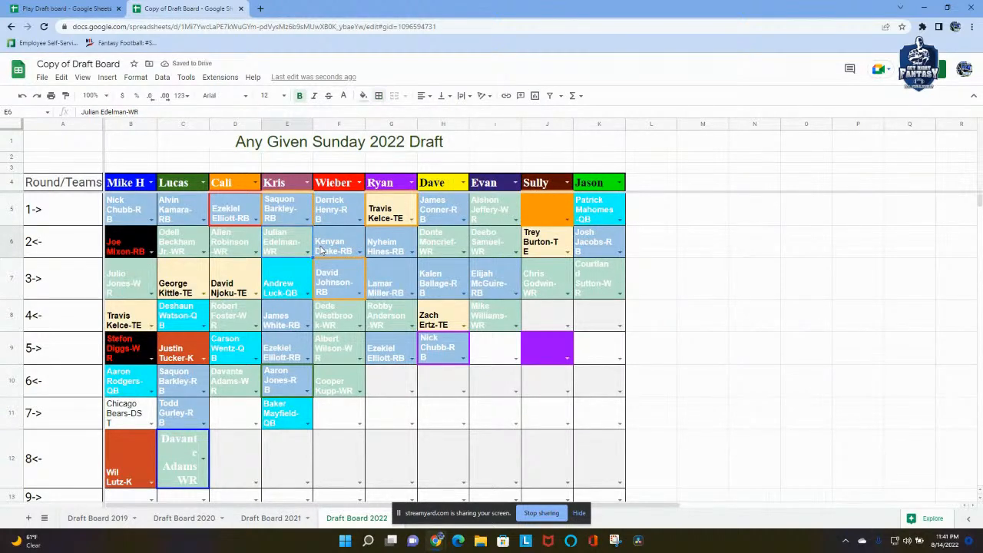